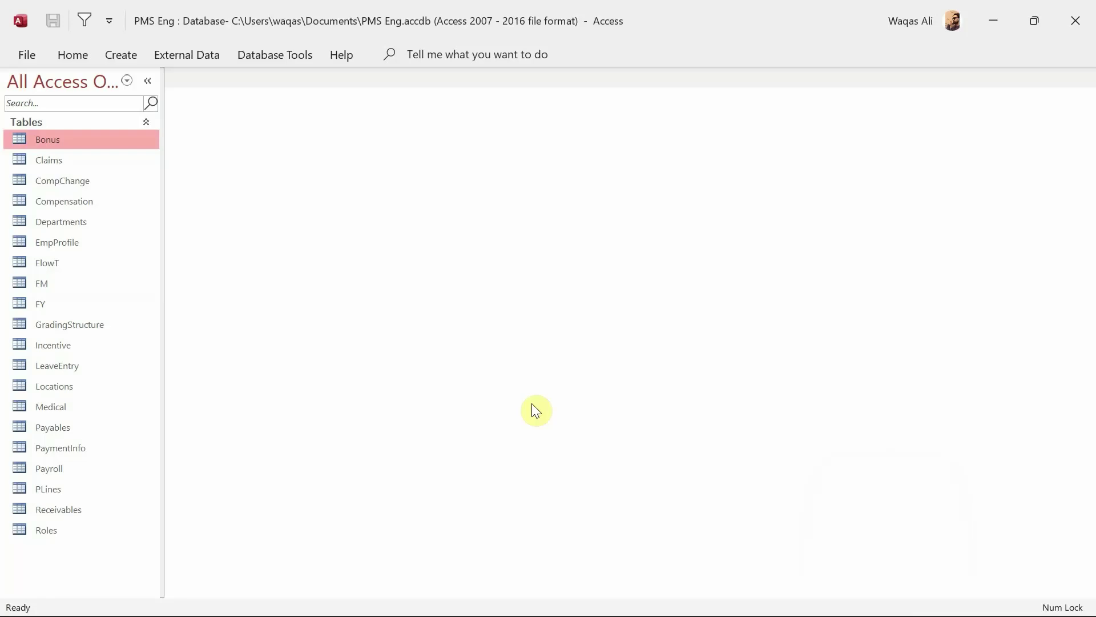
- Open the database's relationships layout and show the list of tables available to add
left_click(280, 57)
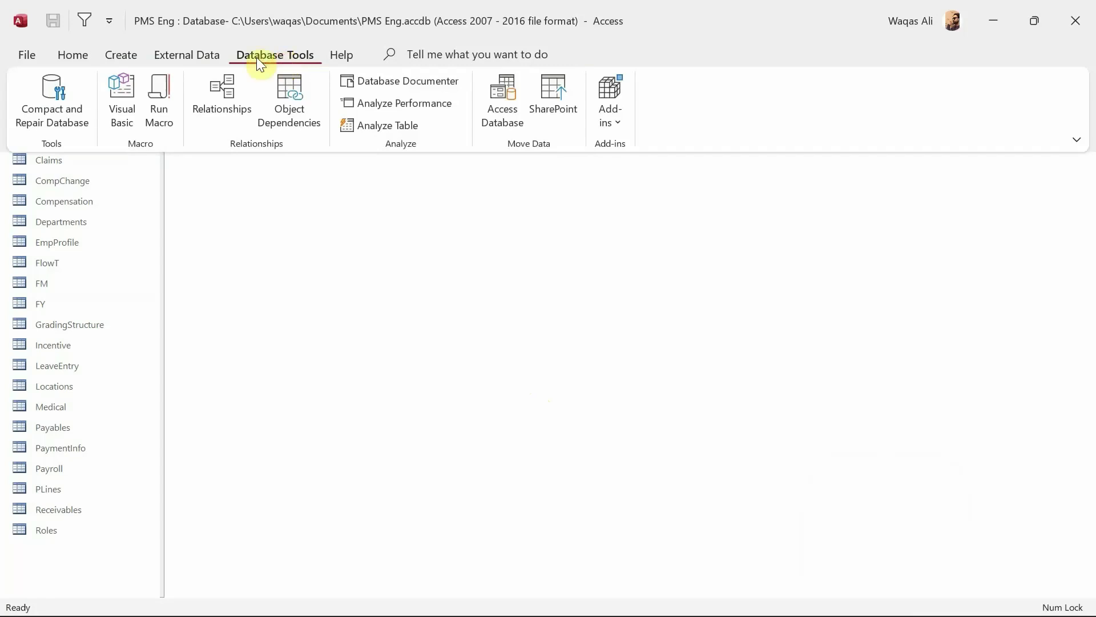
left_click(232, 94)
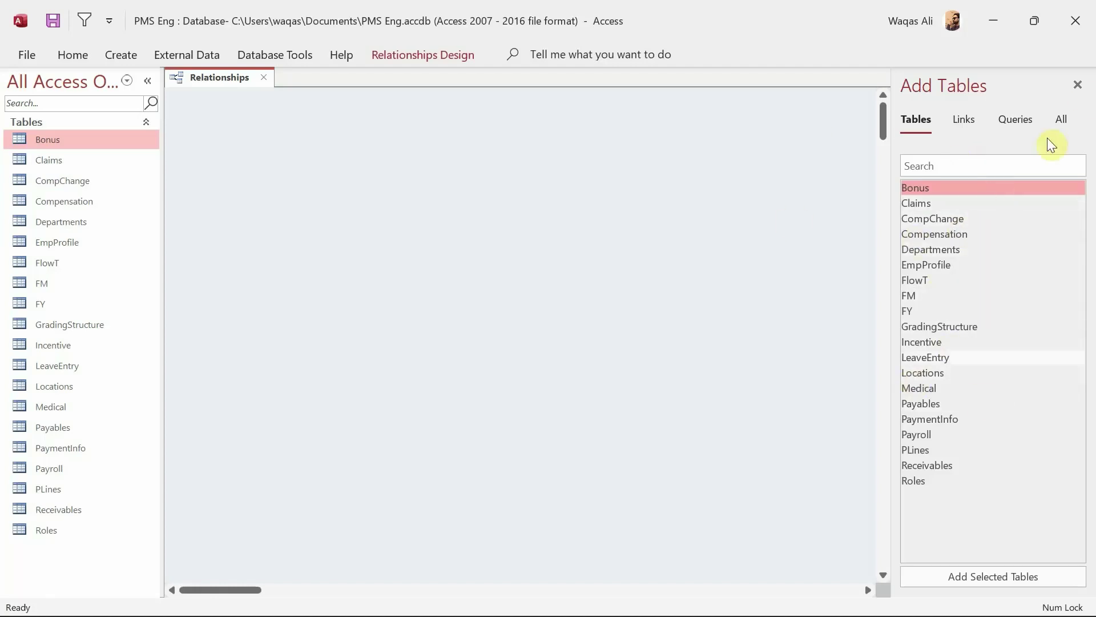
left_click(1079, 85)
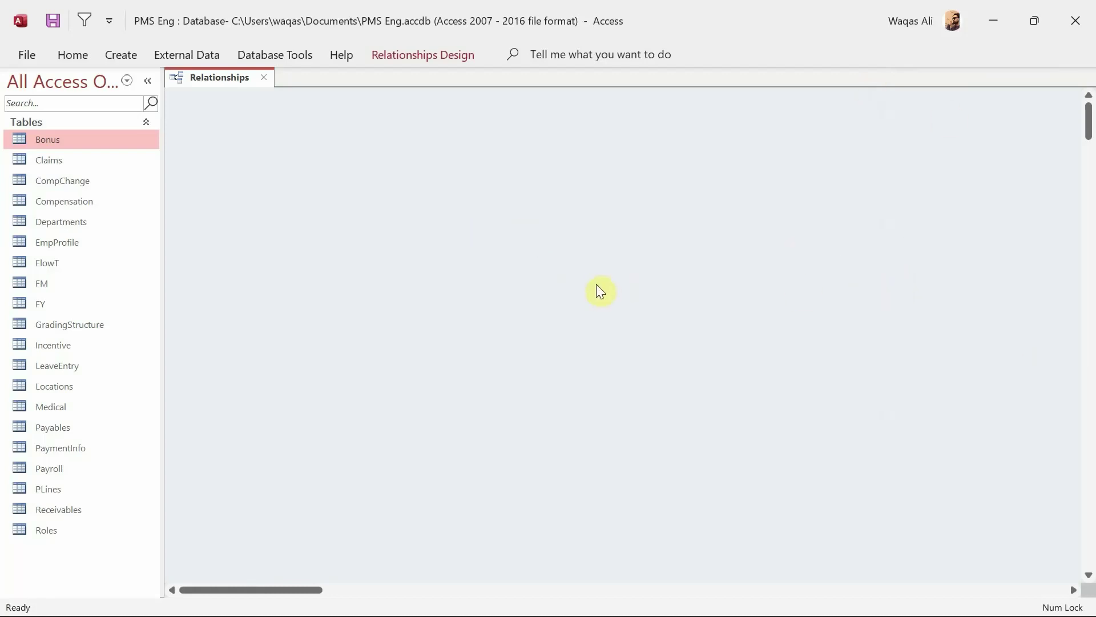
right_click(517, 239)
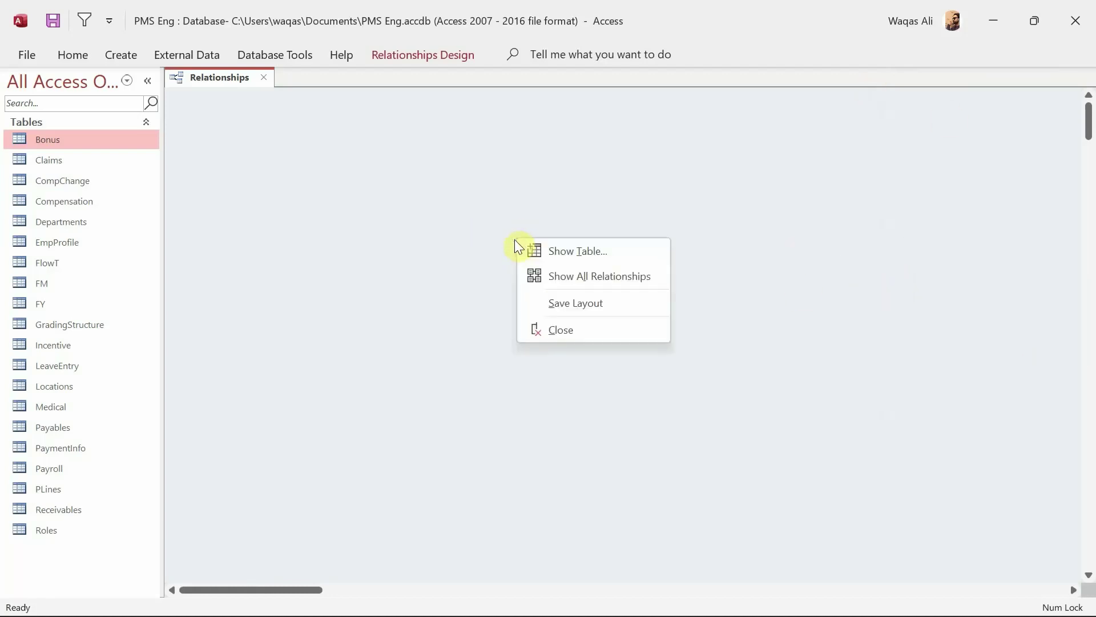
left_click(582, 253)
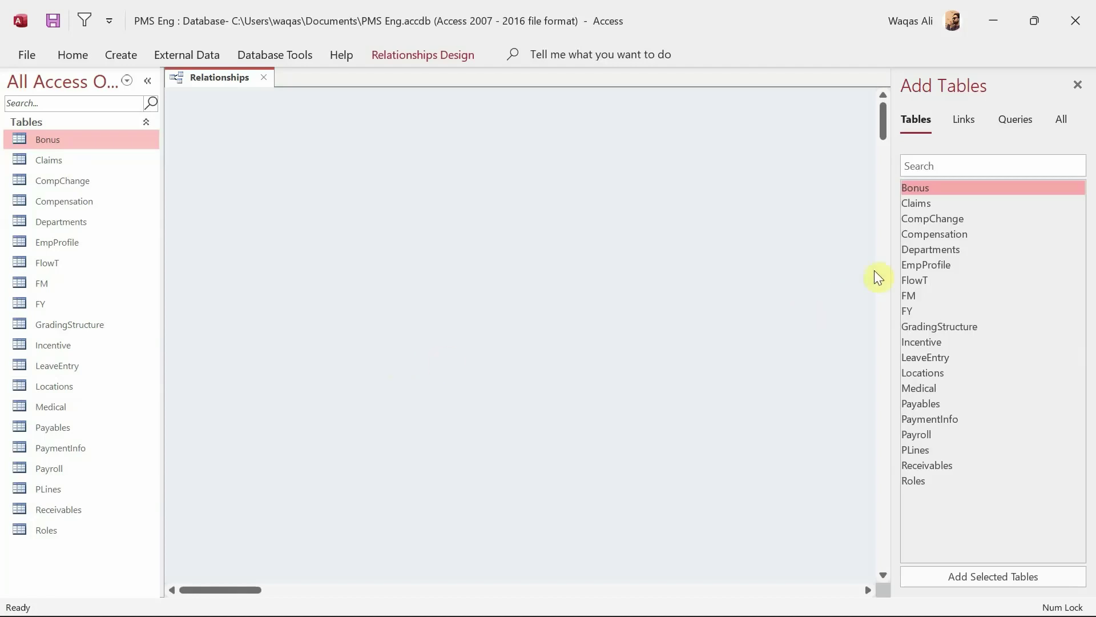
- Add the EmpProfile table to the layout, move it to the middle and enlarge it to show all its fields
double_click(925, 264)
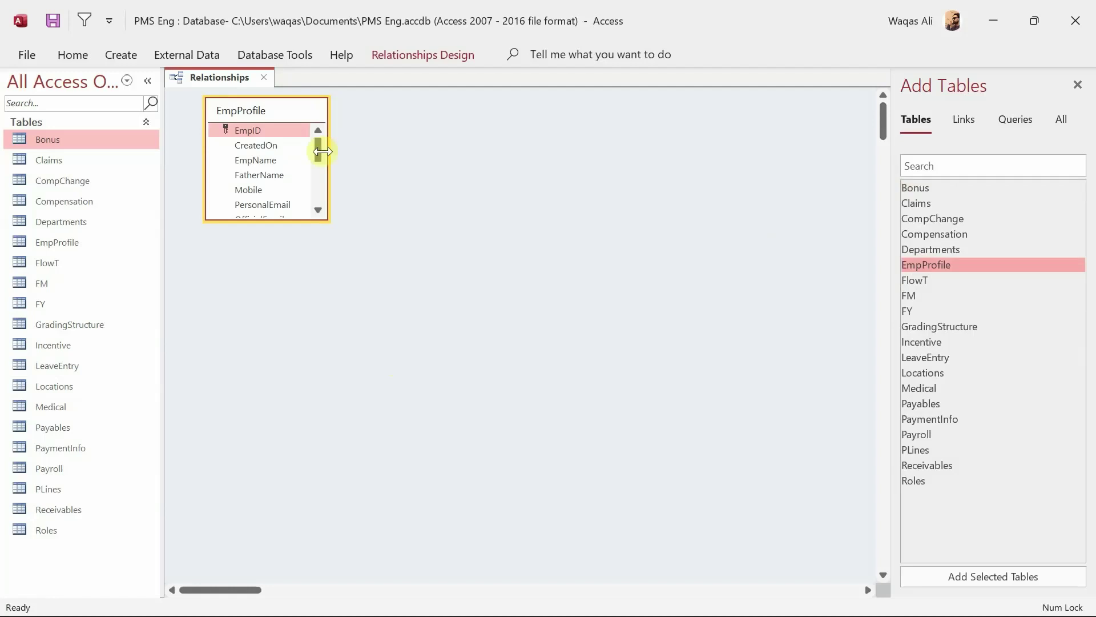
left_click_drag(279, 115, 545, 233)
left_click_drag(540, 343, 545, 500)
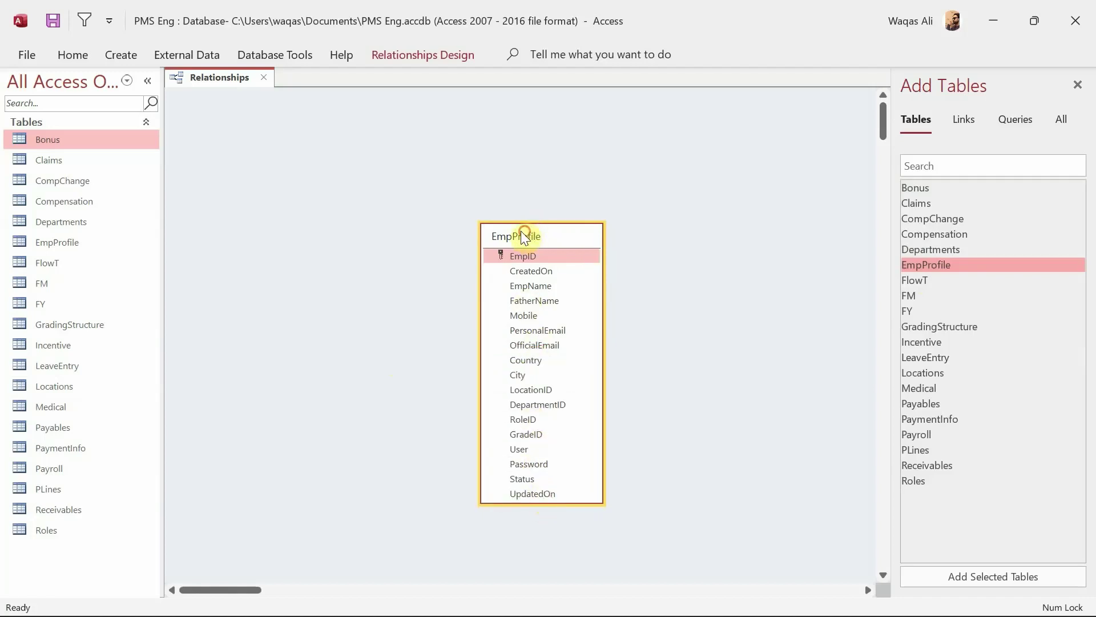
left_click_drag(524, 235, 526, 226)
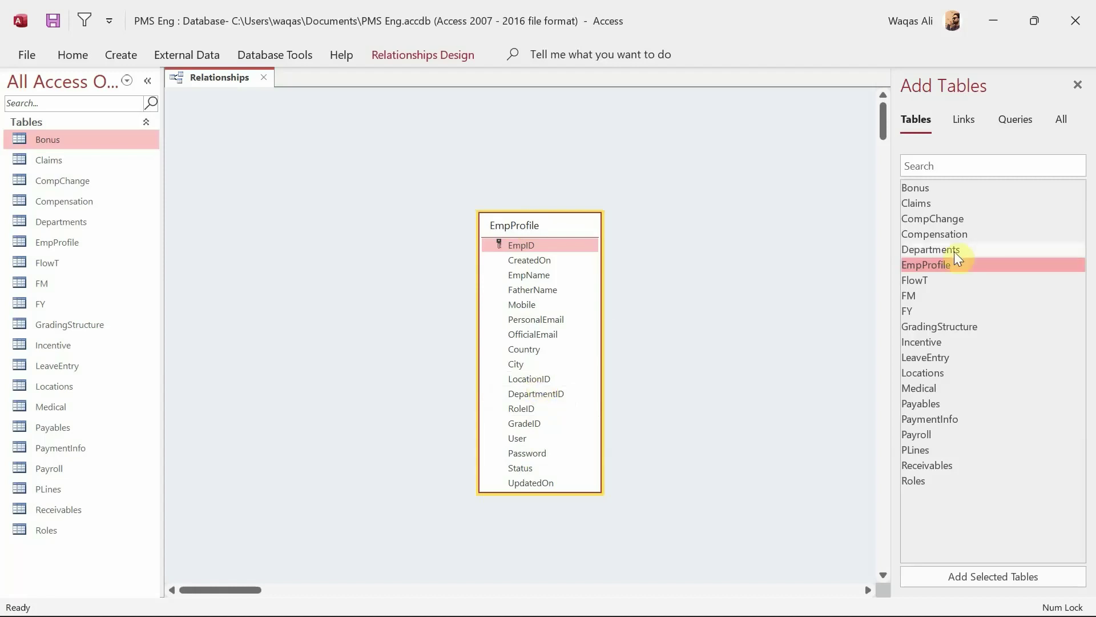
- Add the Locations table, place it to the left of EmpProfile and shorten it to fit its fields
left_click(506, 382)
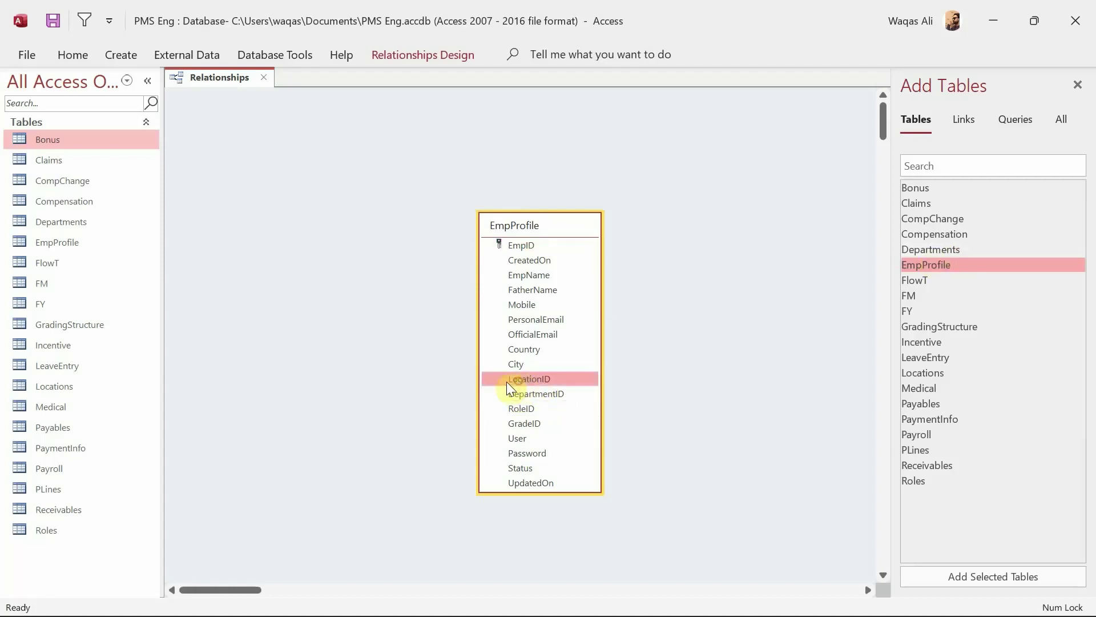
double_click(923, 374)
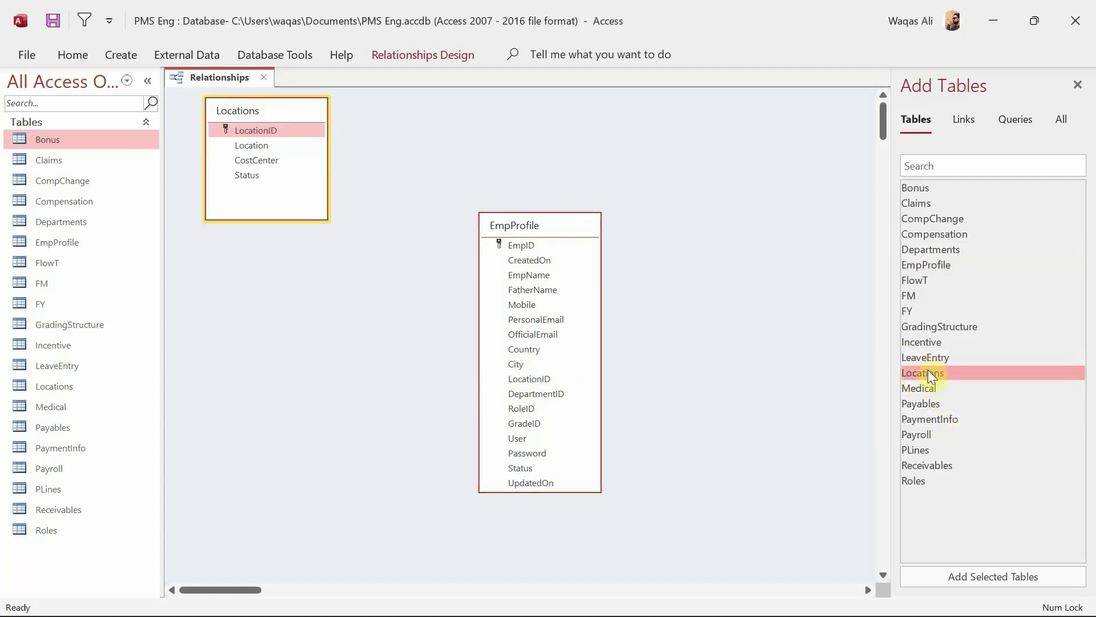
left_click_drag(264, 114, 389, 230)
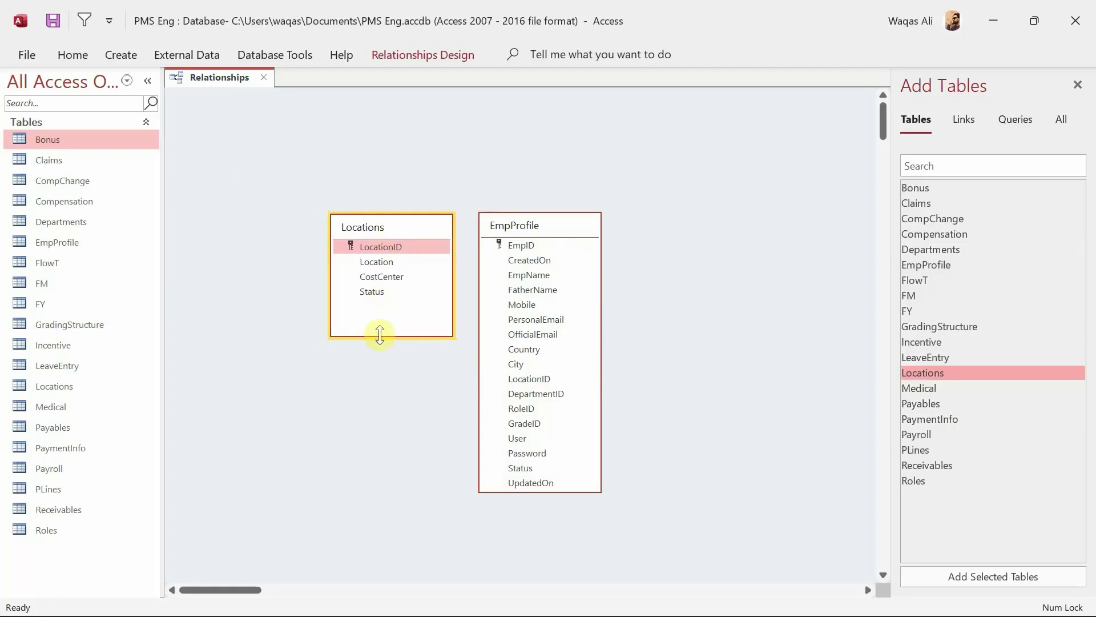
left_click_drag(383, 337, 389, 303)
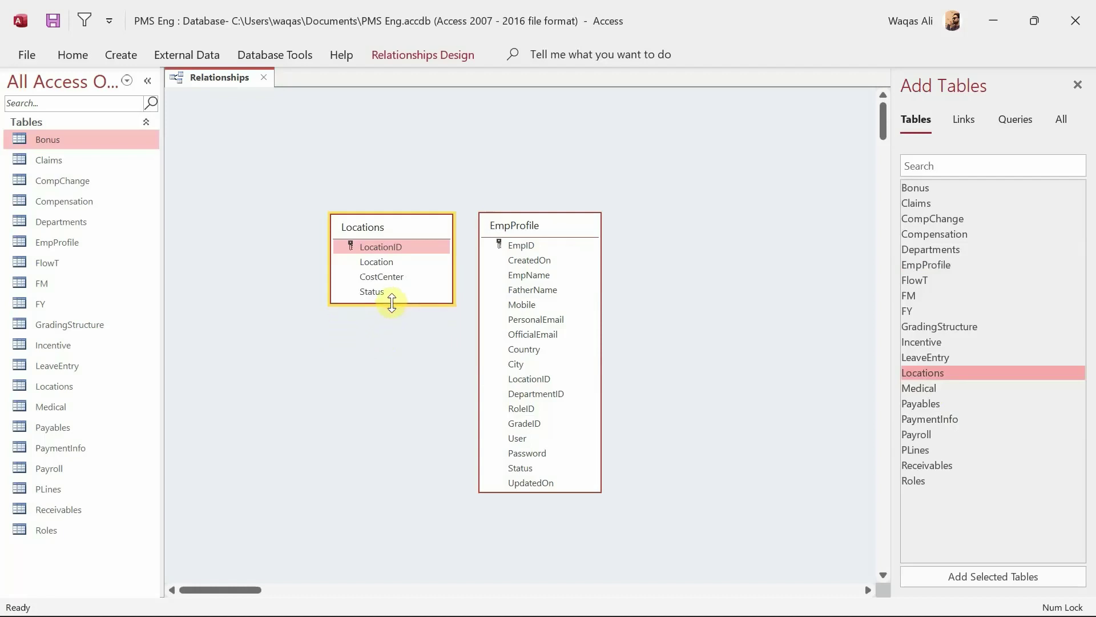
left_click_drag(370, 247, 403, 250)
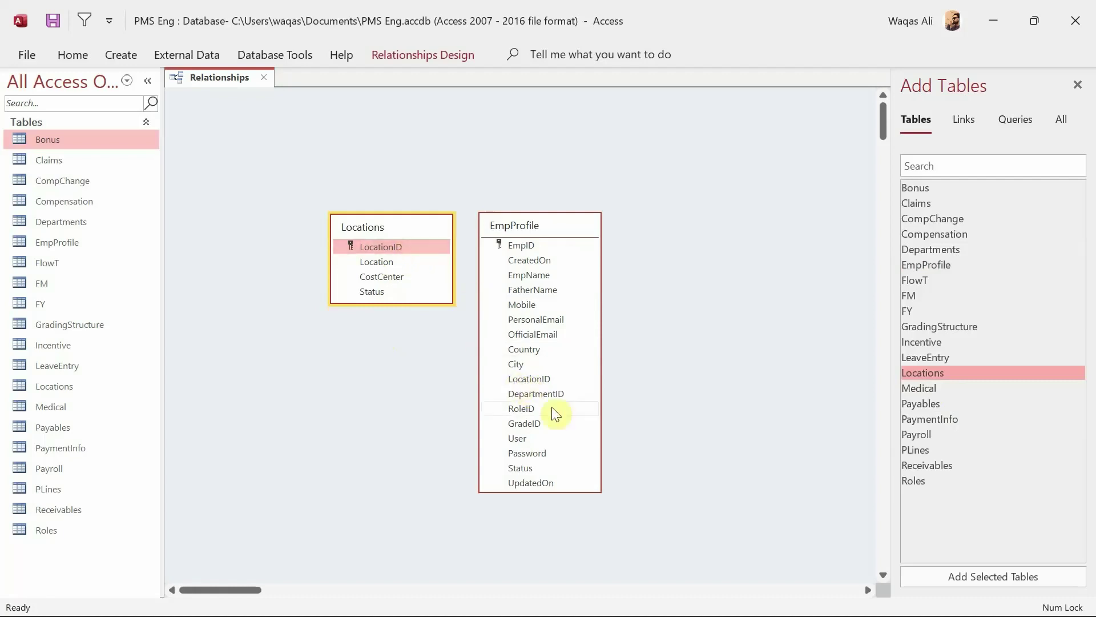
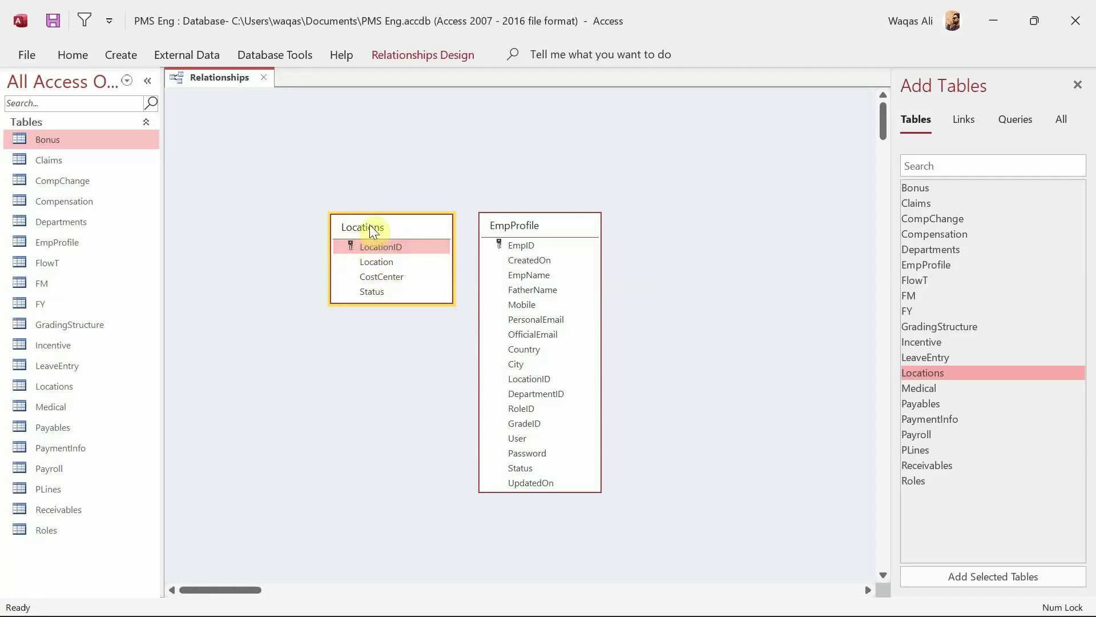
left_click_drag(374, 250, 540, 422)
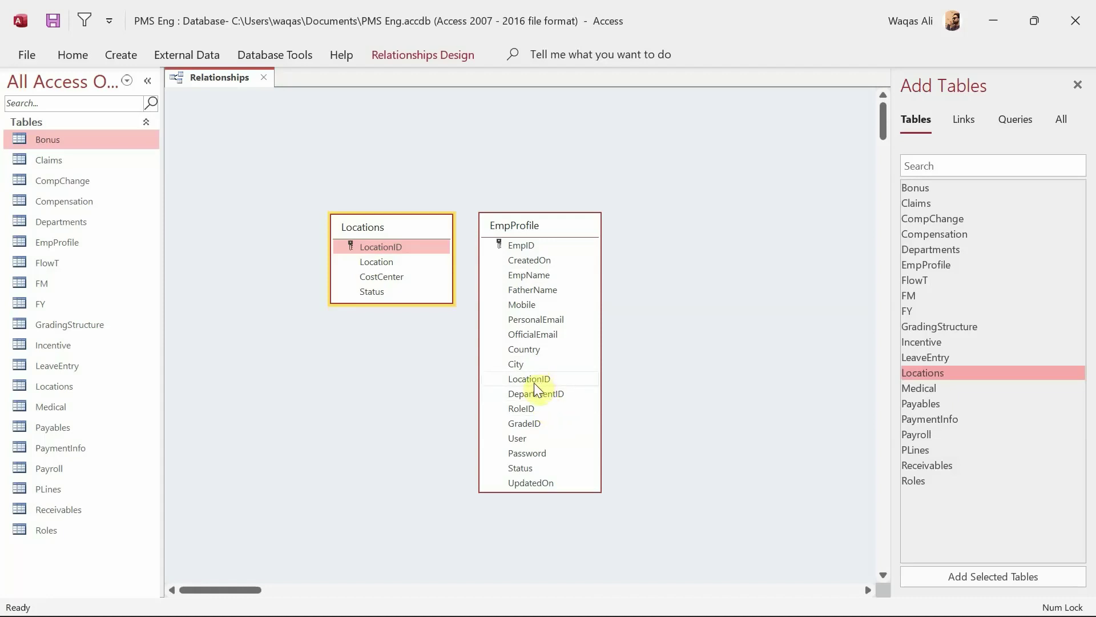
left_click_drag(530, 382, 503, 371)
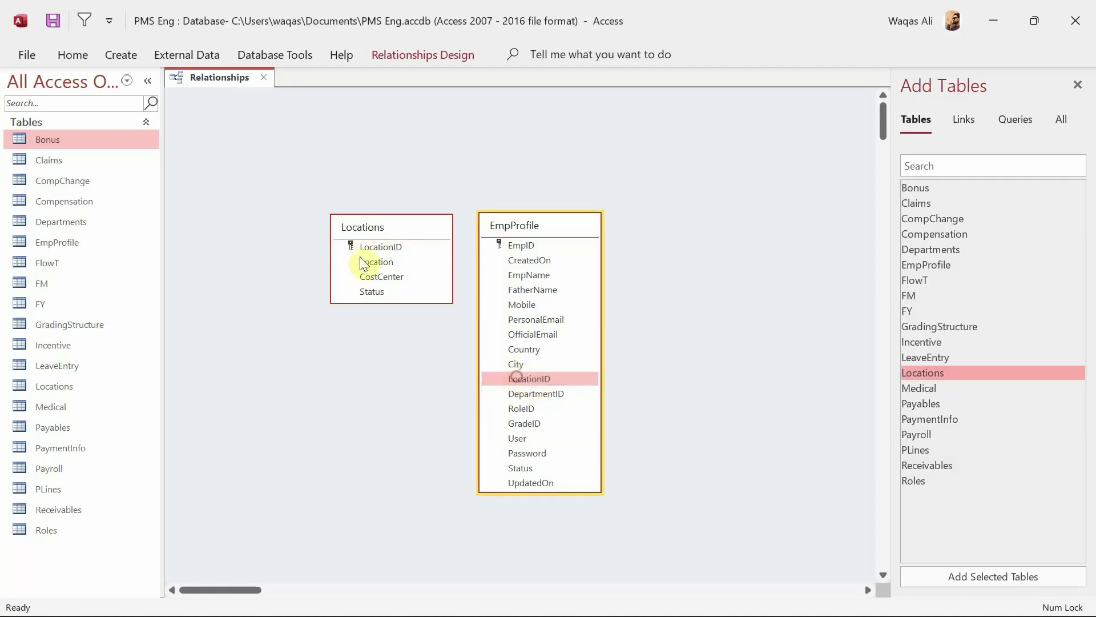
left_click(350, 252)
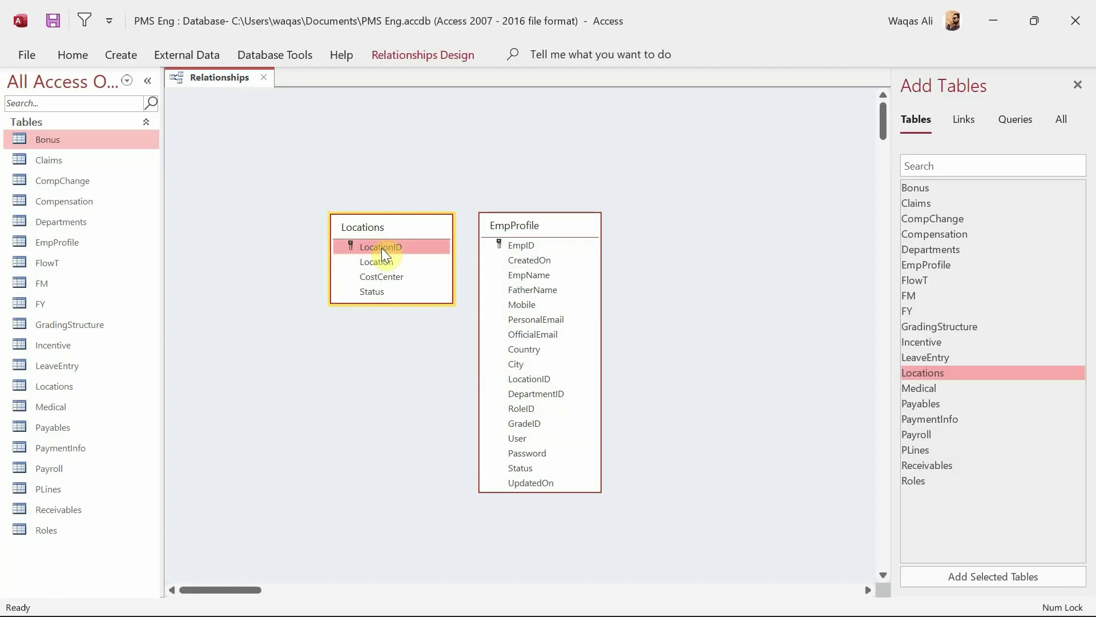
- Relate Locations to EmpProfile on LocationID, enforcing referential integrity and cascading updates to related fields
left_click_drag(381, 249, 523, 379)
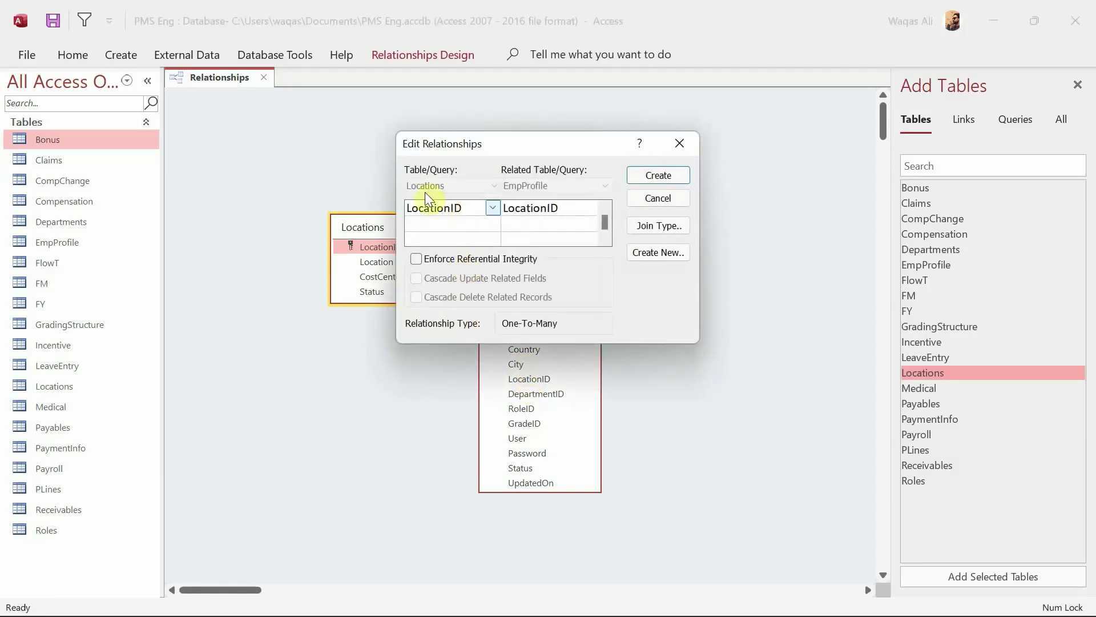
left_click_drag(512, 157, 515, 224)
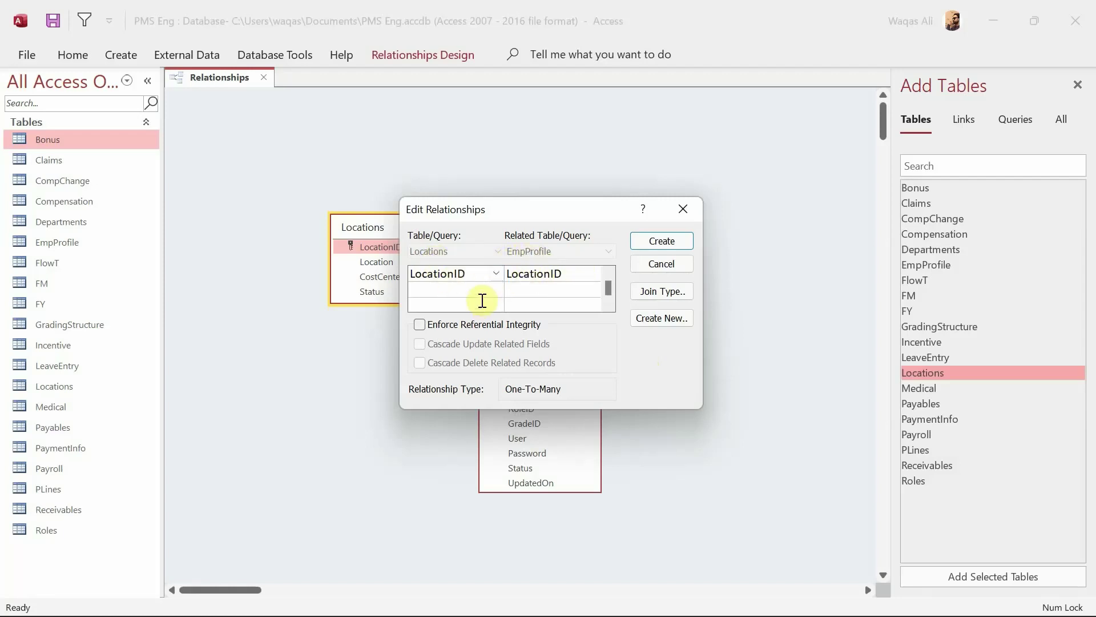
left_click(419, 325)
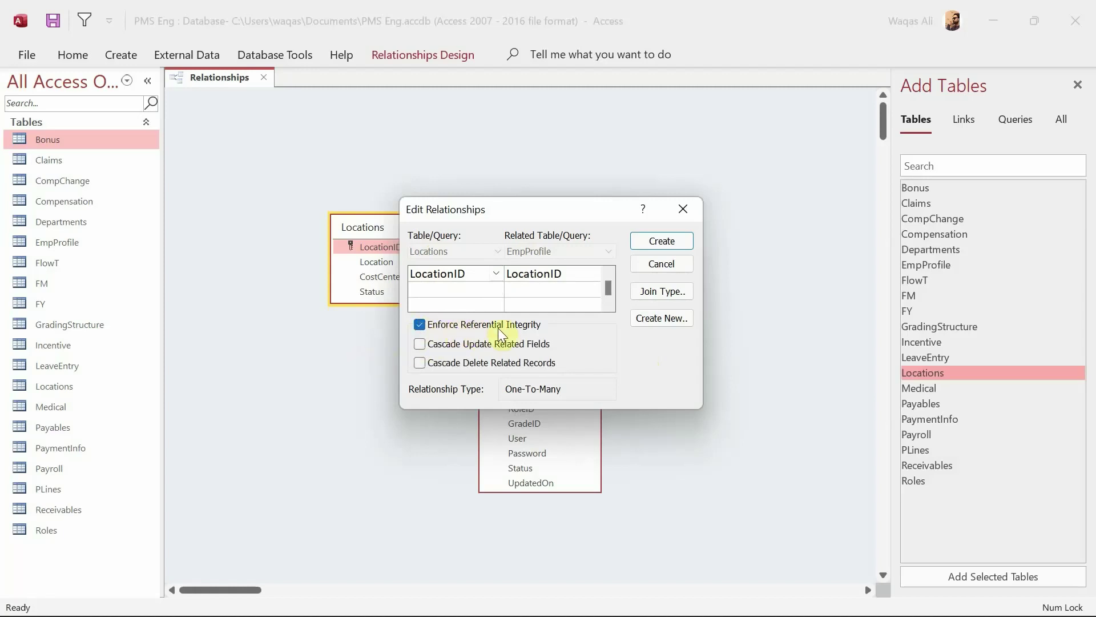
left_click(421, 345)
left_click(662, 241)
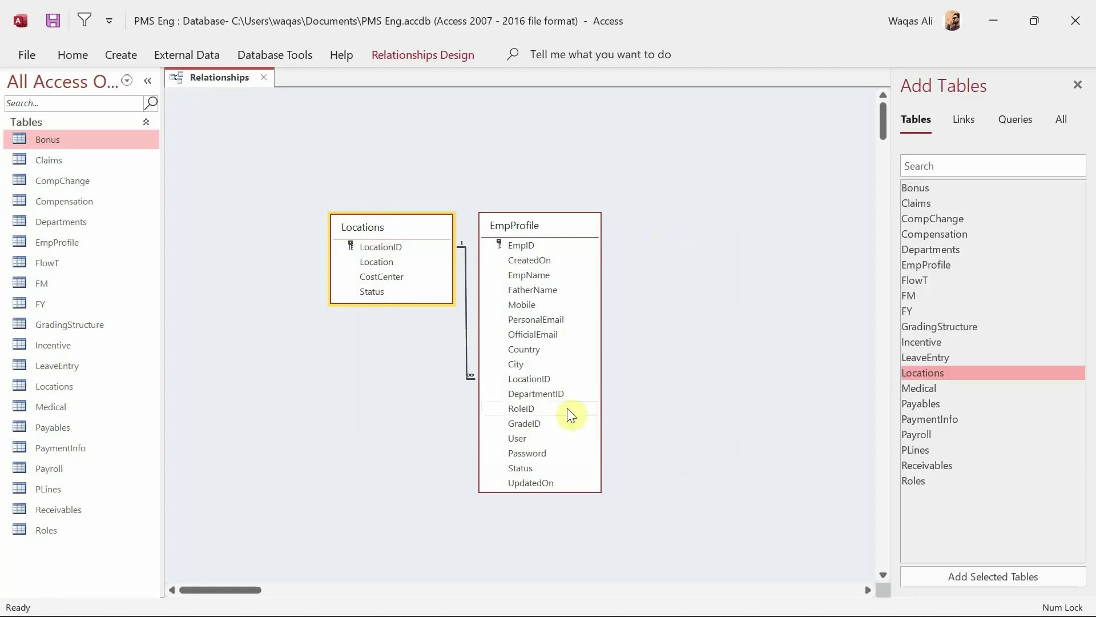
- Add the Departments table below Locations and shorten it to fit its fields
left_click(547, 394)
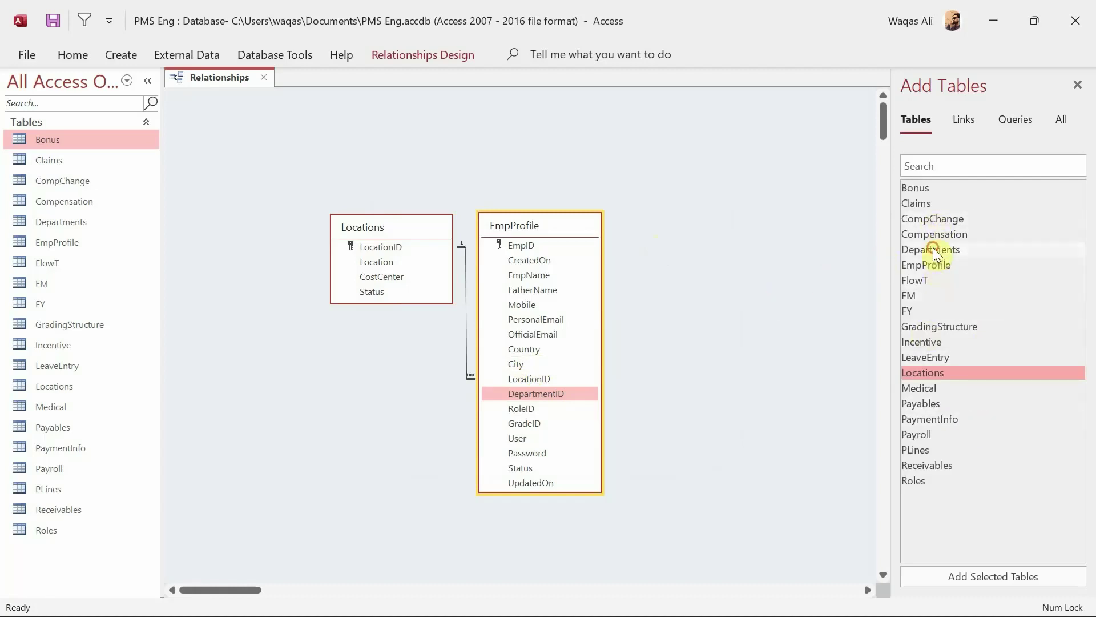
left_click_drag(933, 249, 351, 343)
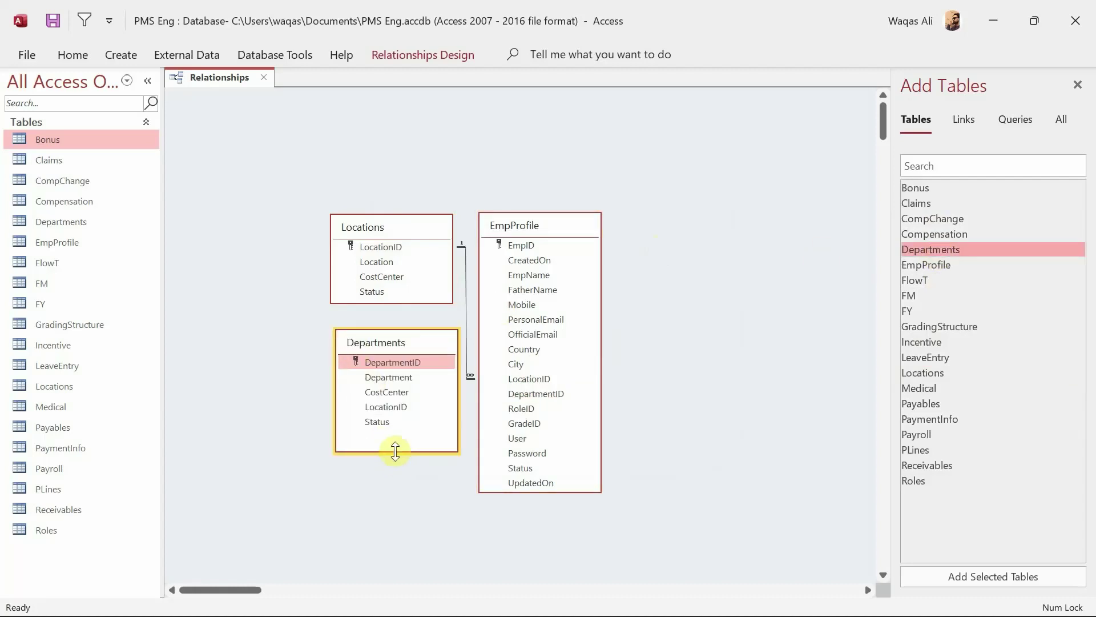
mouse_move(395, 452)
left_mouse_down()
mouse_move(394, 422)
mouse_move(396, 432)
left_mouse_up()
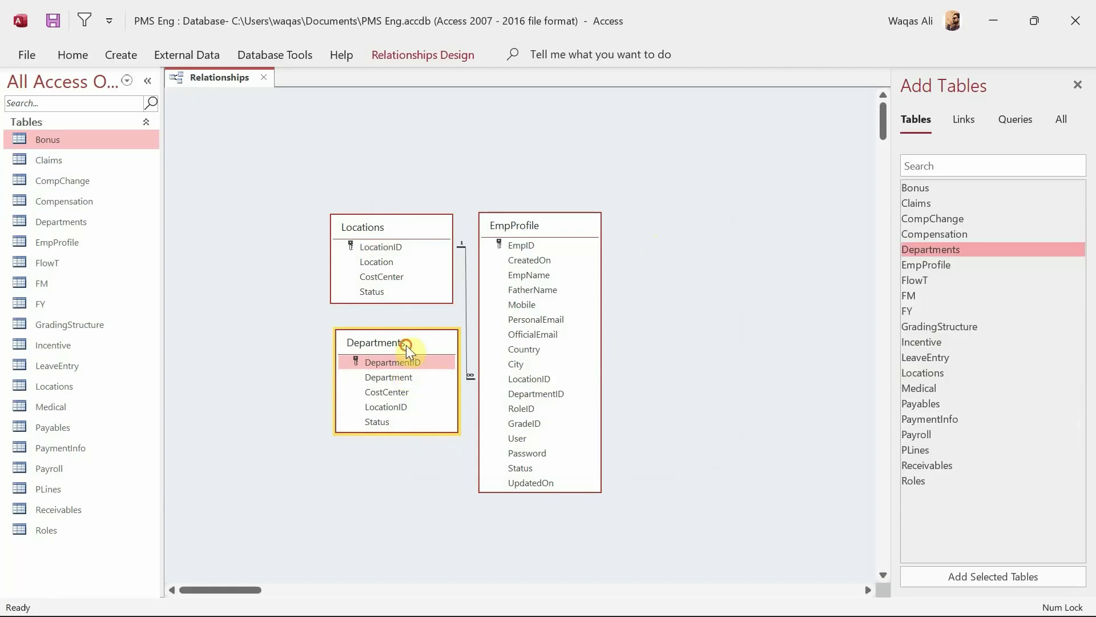
- Align Departments under Locations and relate it to EmpProfile on DepartmentID with referential integrity and cascade update enabled
left_click_drag(405, 345, 517, 397)
left_click(470, 260)
left_click(468, 278)
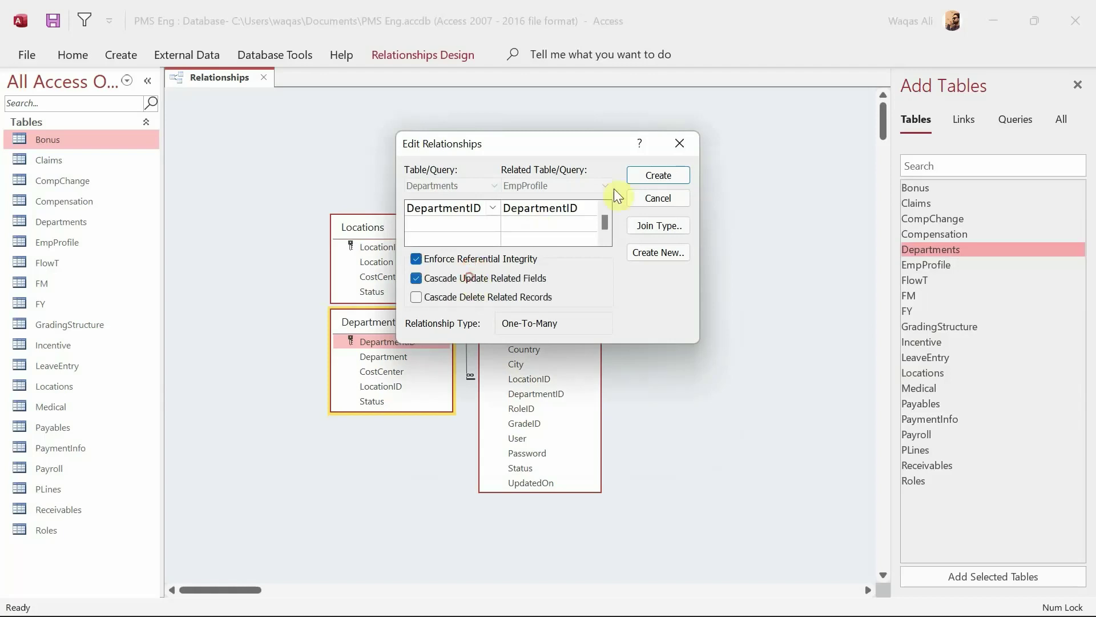
left_click(647, 180)
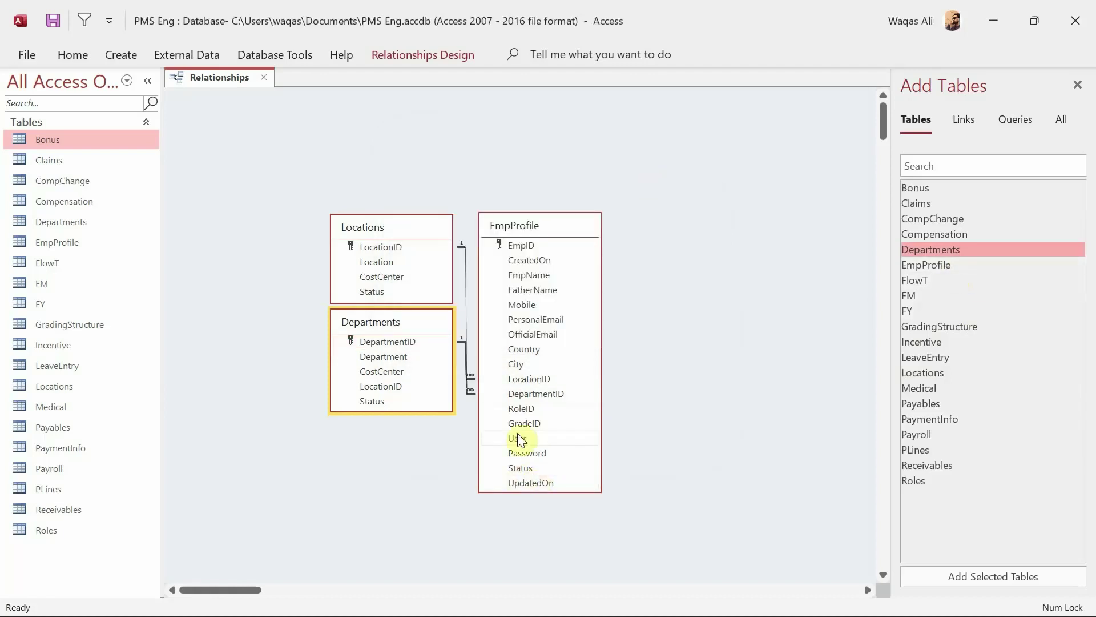
- Add the Roles table to the layout and reduce its height and width to fit its fields
double_click(913, 481)
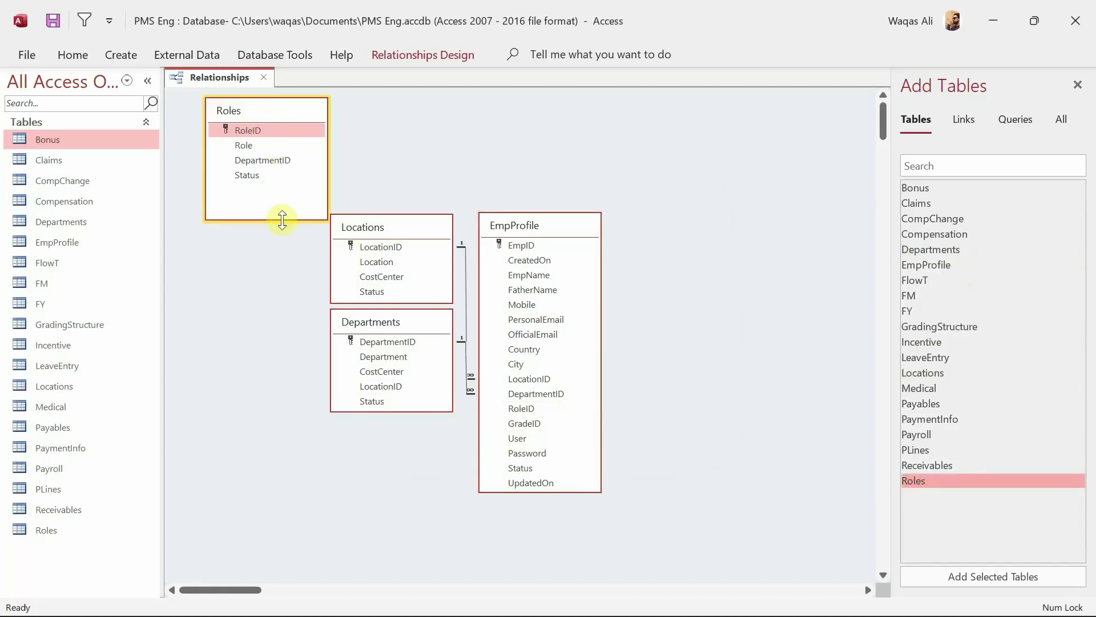
left_click_drag(283, 220, 286, 190)
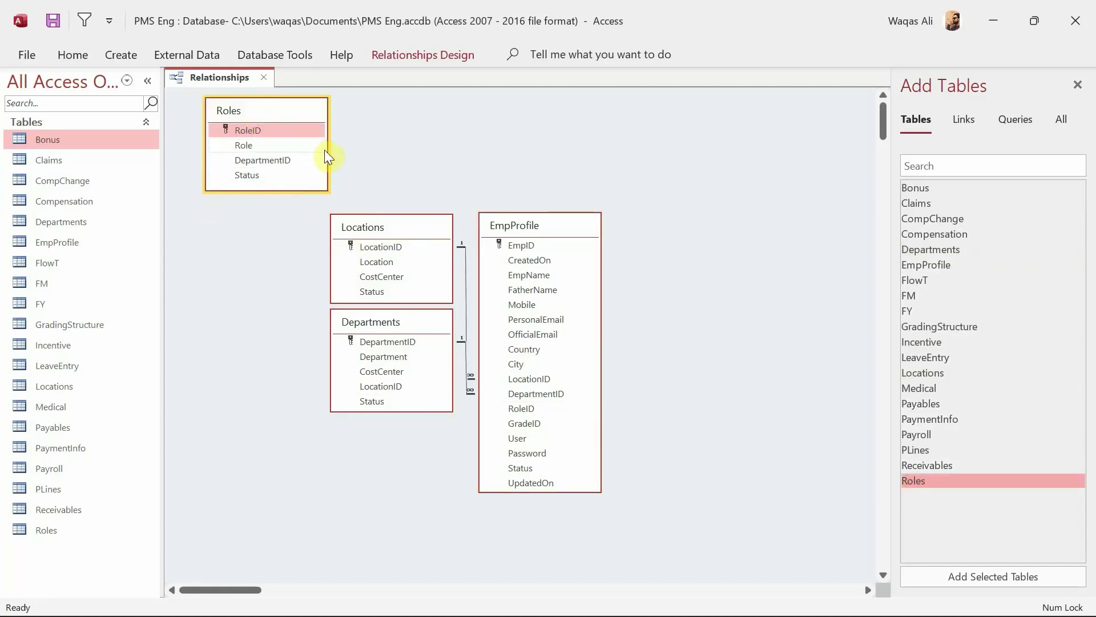
left_click_drag(327, 150, 312, 150)
- Place Roles to the right of EmpProfile and relate them on RoleID with referential integrity and cascade update enabled
left_click_drag(279, 113, 527, 409)
left_click(518, 258)
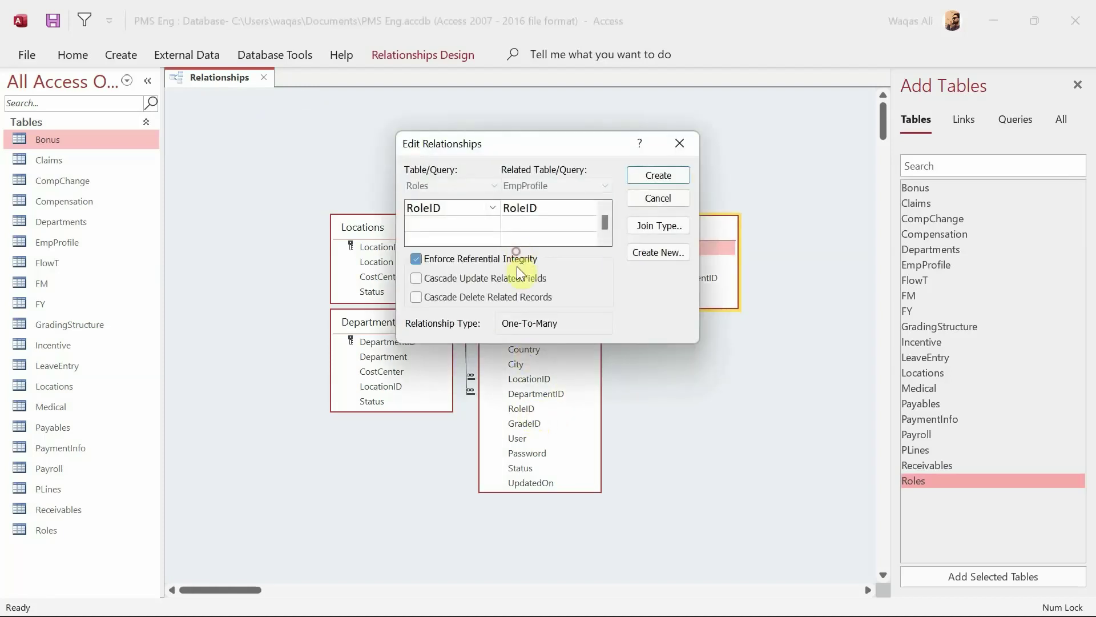
left_click(529, 277)
left_click(635, 179)
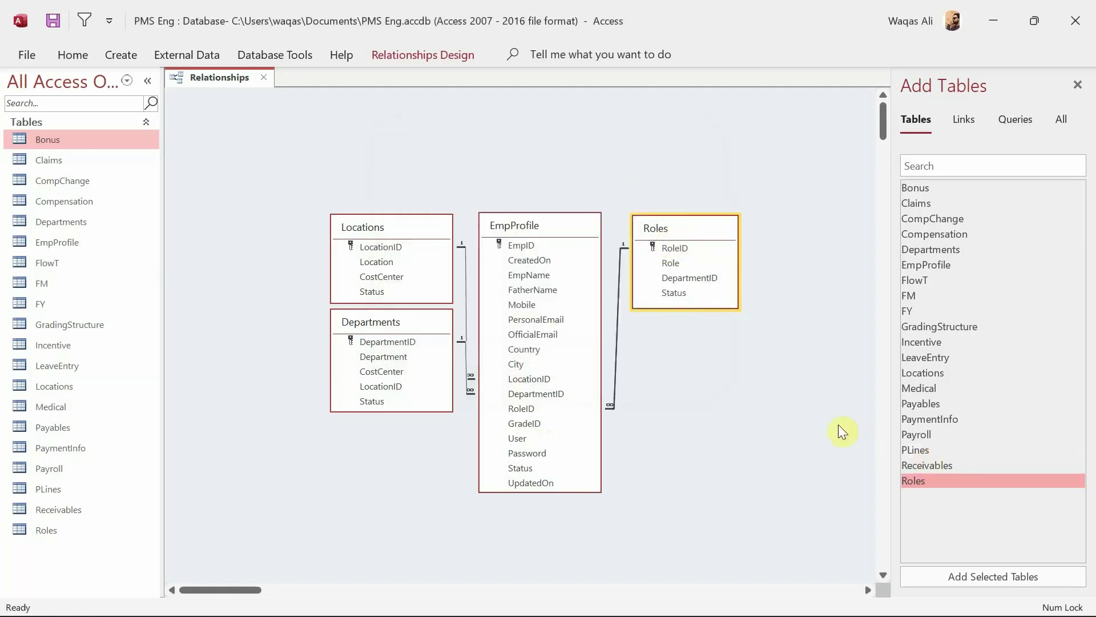
- Add the GradingStructure table to the layout directly below Roles
left_click(531, 425)
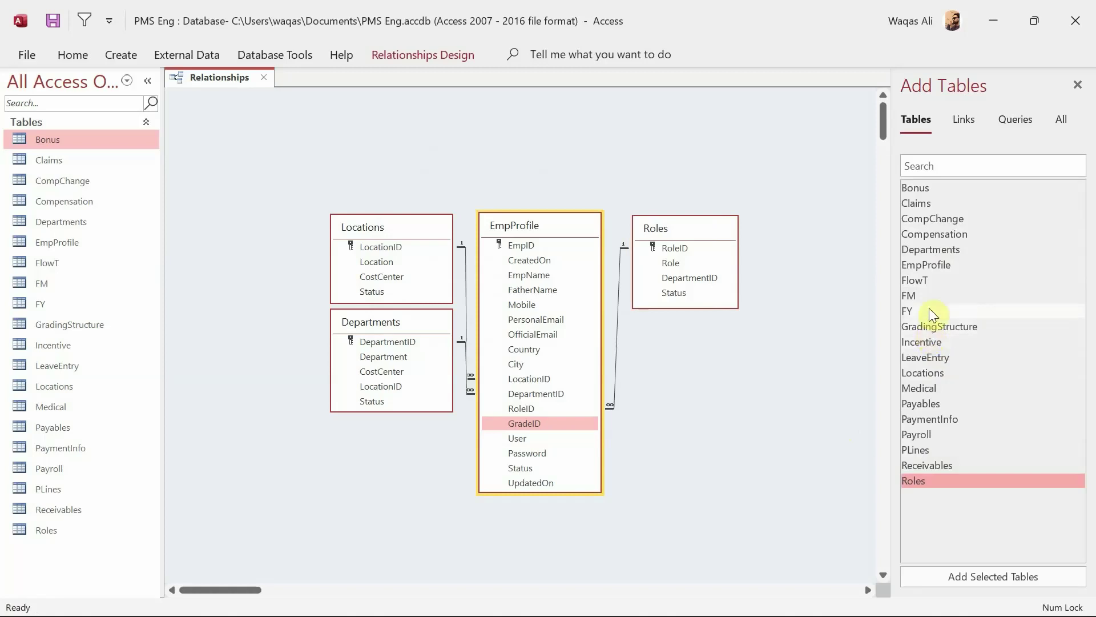
left_click(931, 328)
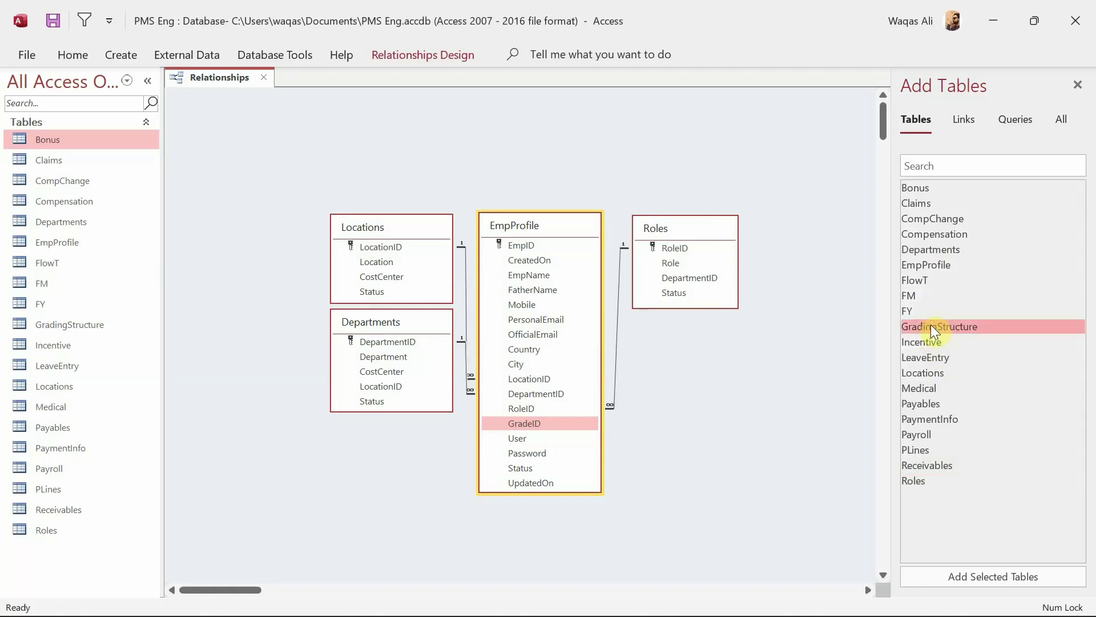
left_click_drag(931, 328, 677, 331)
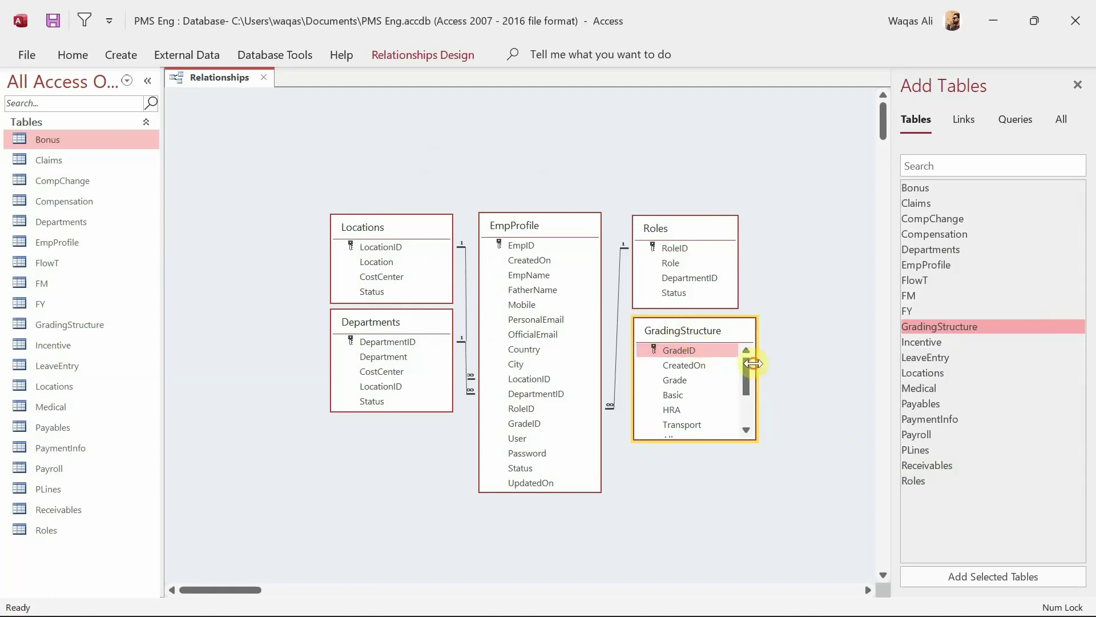
- Narrow GradingStructure and relate it to EmpProfile on GradeID with referential integrity and cascade update enabled
left_click_drag(753, 363, 519, 423)
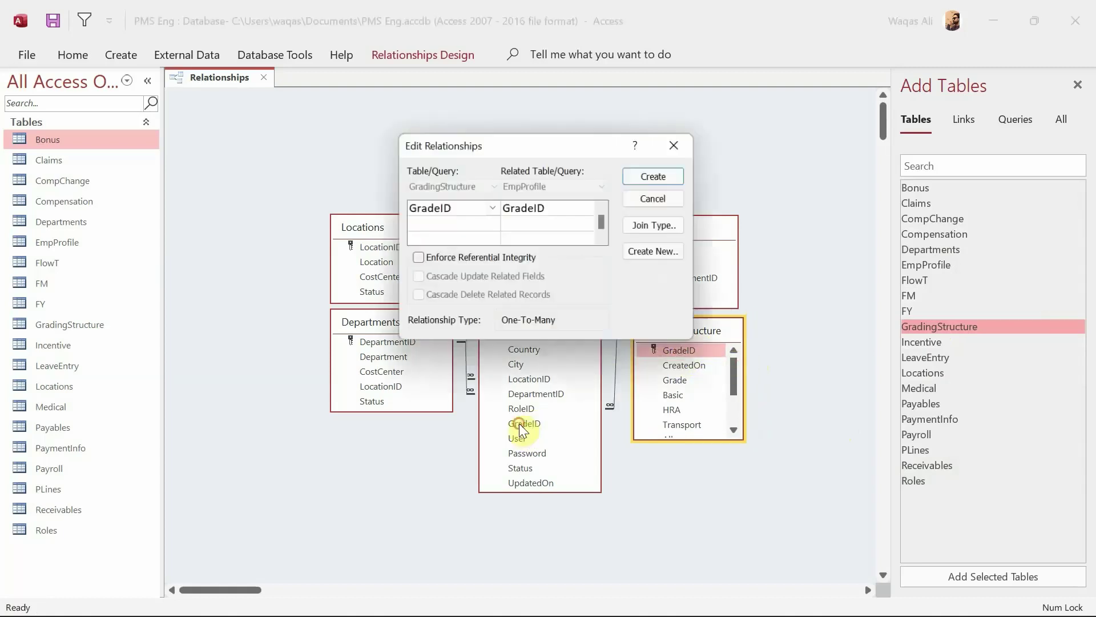
left_click(498, 260)
left_click(507, 276)
left_click(639, 176)
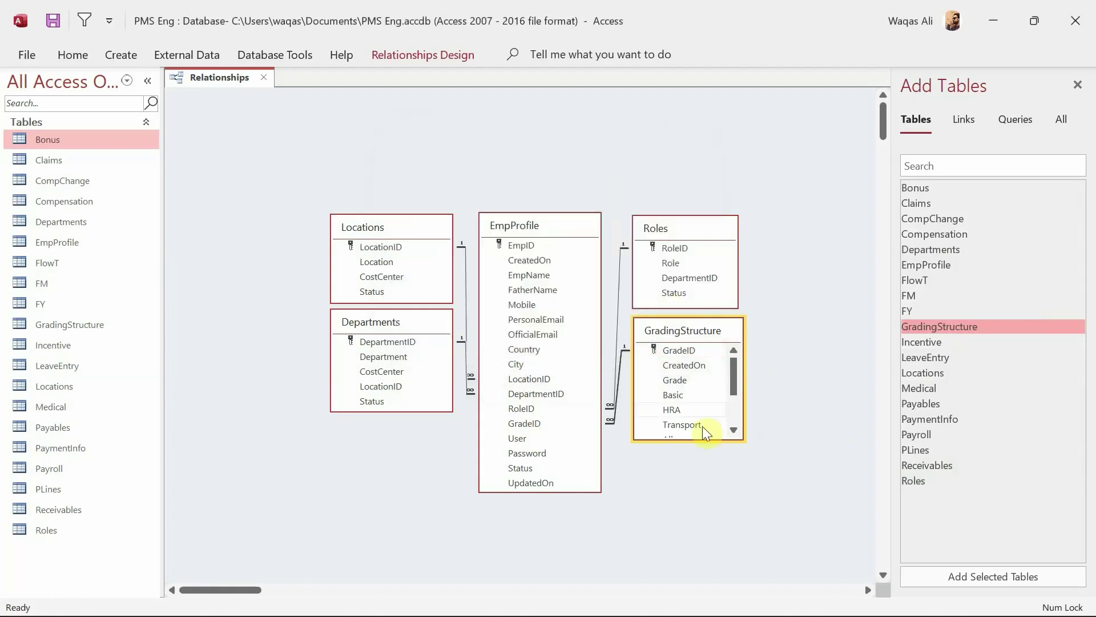
- Relate Locations to Departments on LocationID with referential integrity and cascade update enabled
scroll(710, 389, "down", 2)
scroll(710, 389, "up", 2)
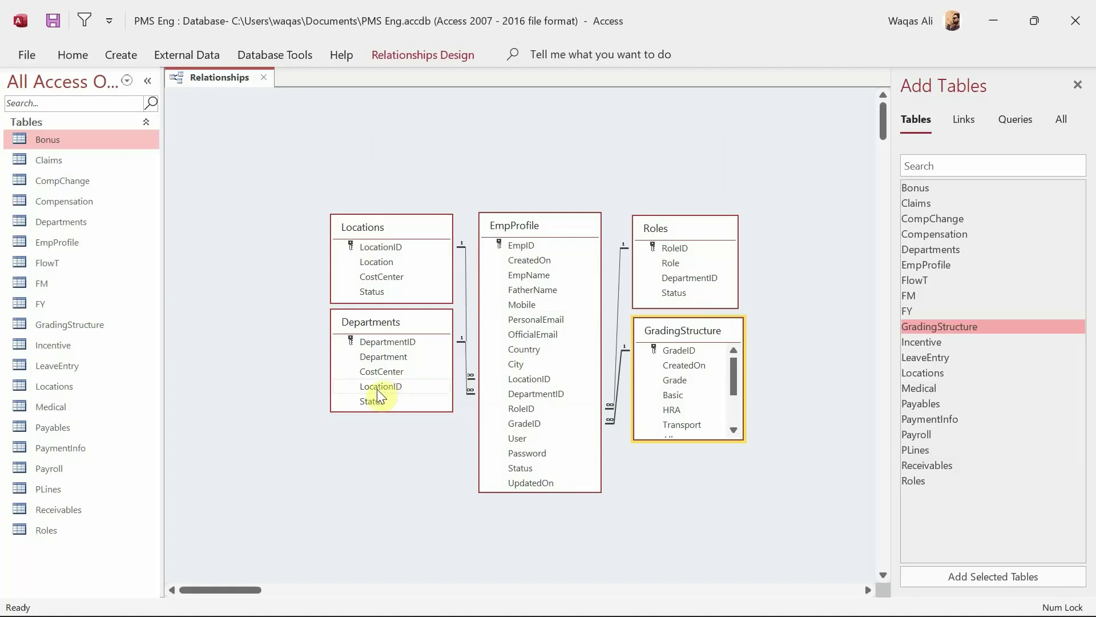
left_click_drag(371, 390, 377, 252)
left_click(460, 263)
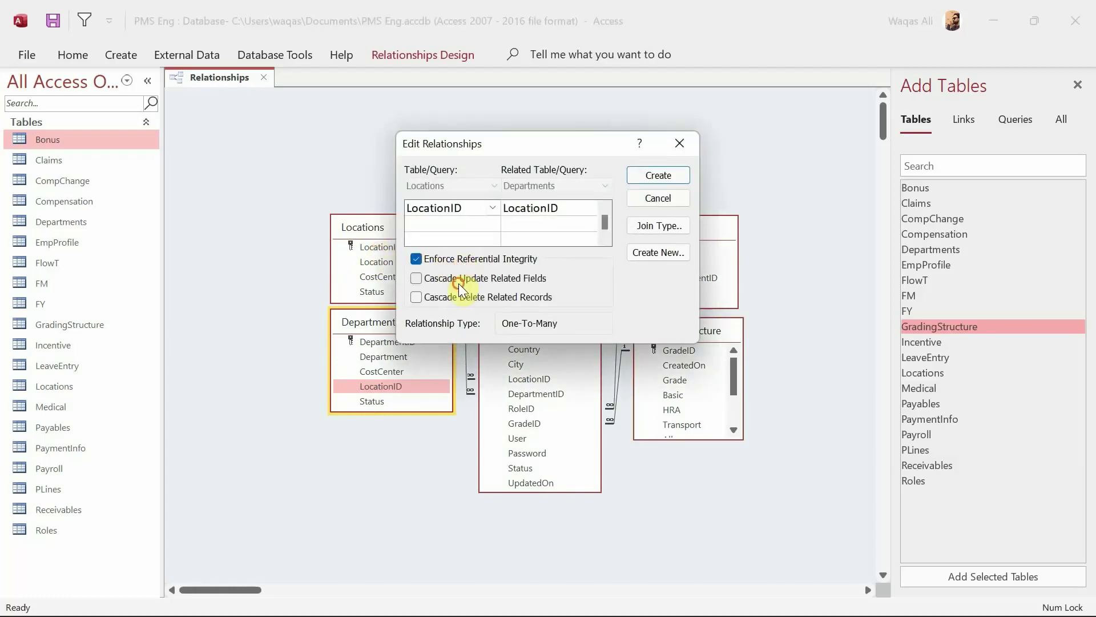
left_click(458, 283)
left_click(658, 176)
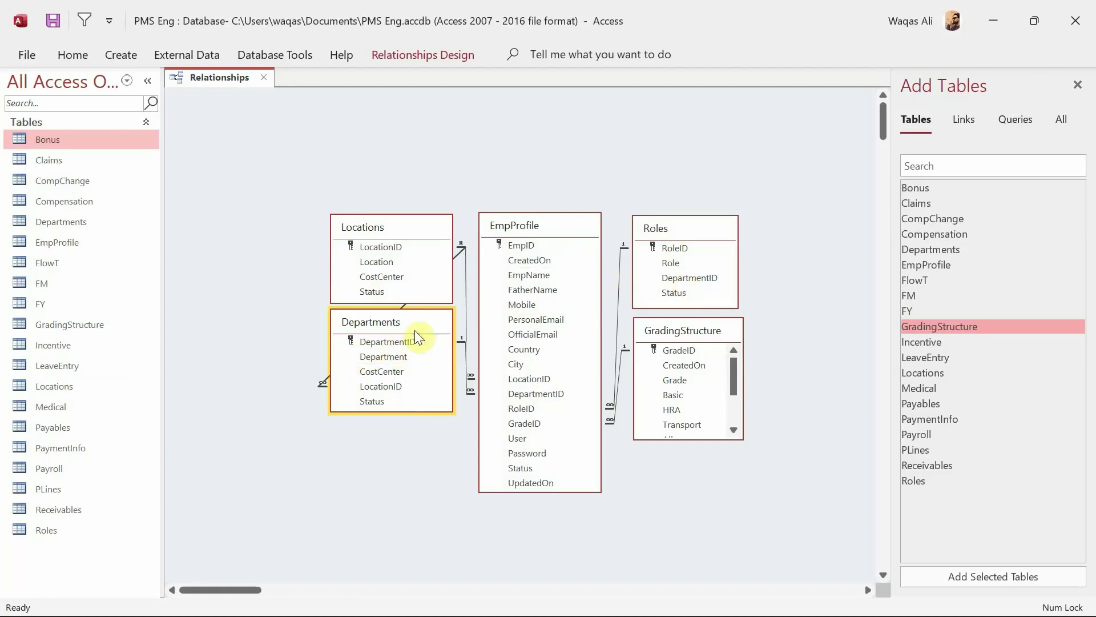
- Relate Departments to Roles on DepartmentID with referential integrity and cascade update enabled
left_click_drag(374, 342, 686, 285)
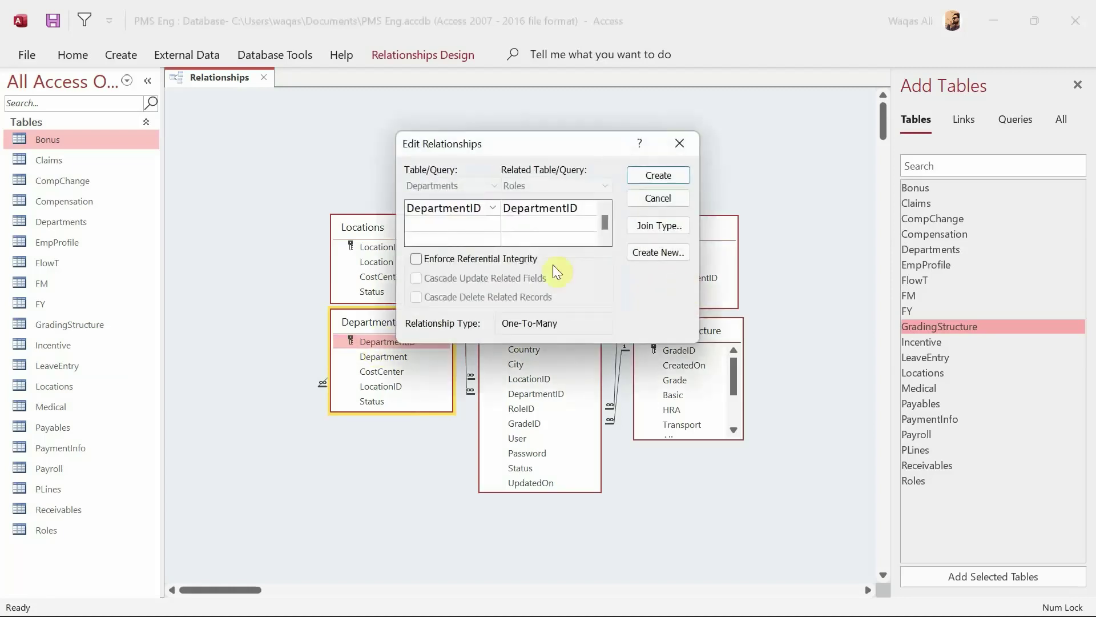
left_click(532, 261)
left_click(516, 280)
left_click(644, 180)
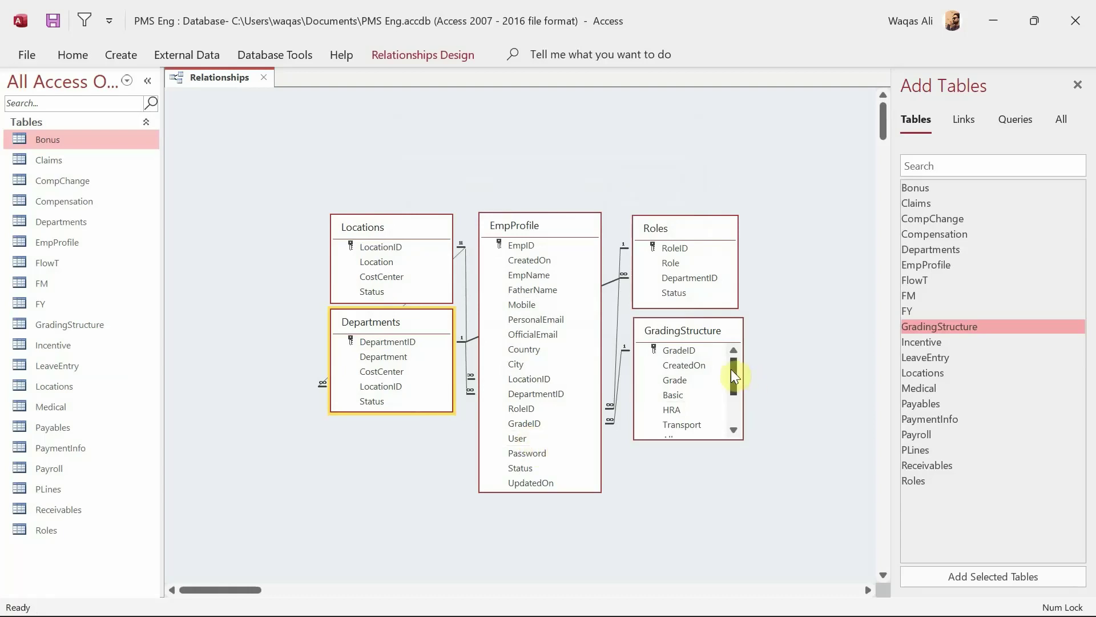
mouse_move(738, 383)
left_mouse_down()
mouse_move(735, 422)
mouse_move(737, 368)
left_mouse_up()
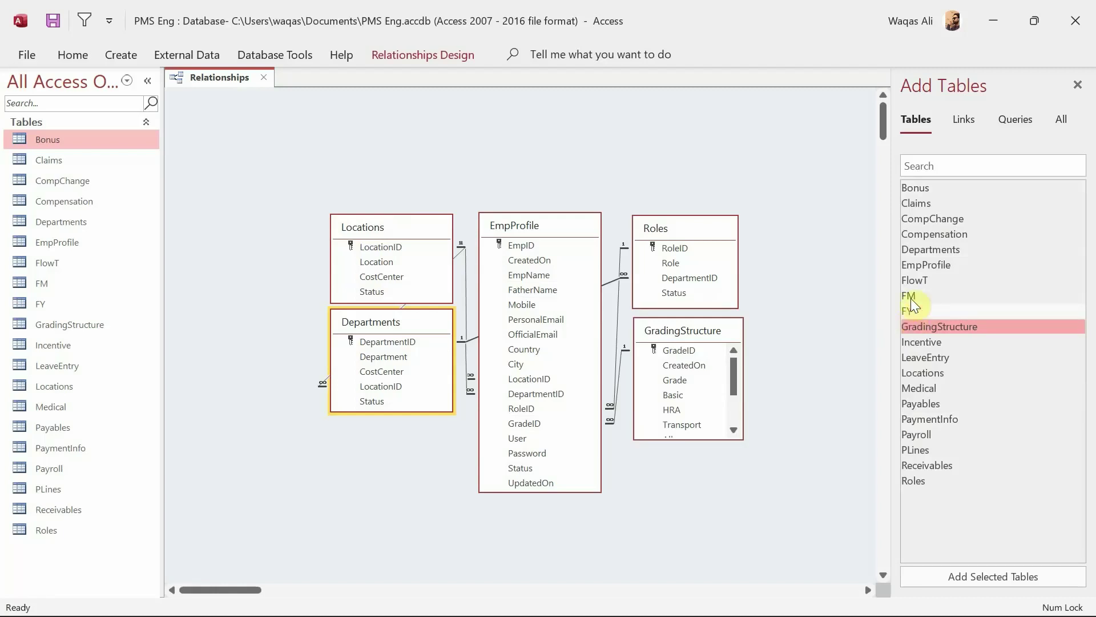
- Add the Bonus table to the left of Locations and increase its height to show all fields
left_click(913, 188)
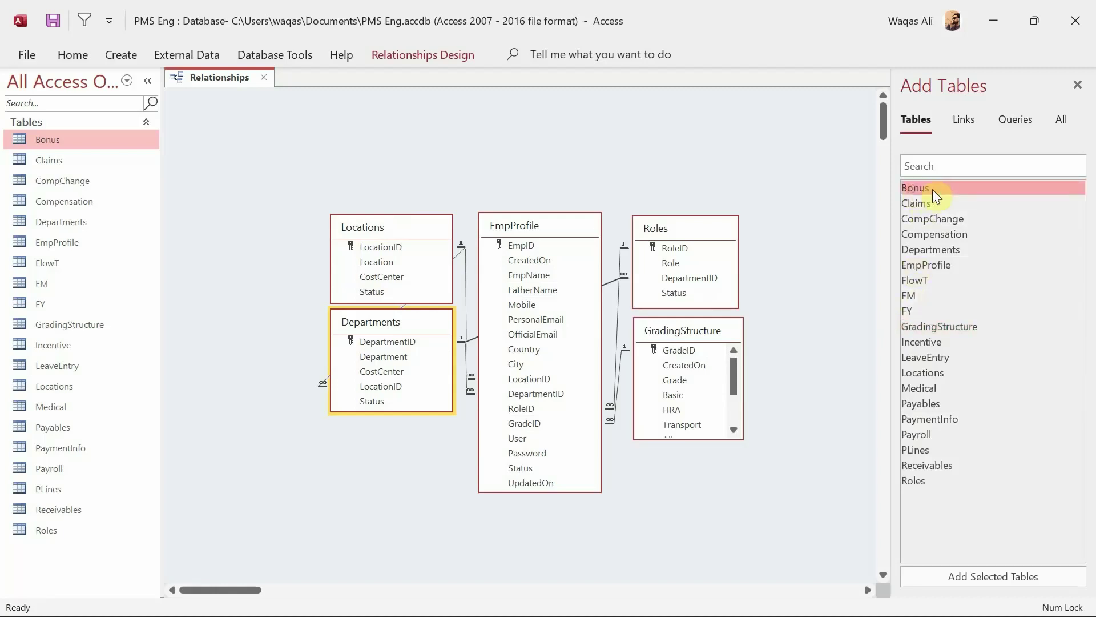
left_click_drag(926, 188, 228, 225)
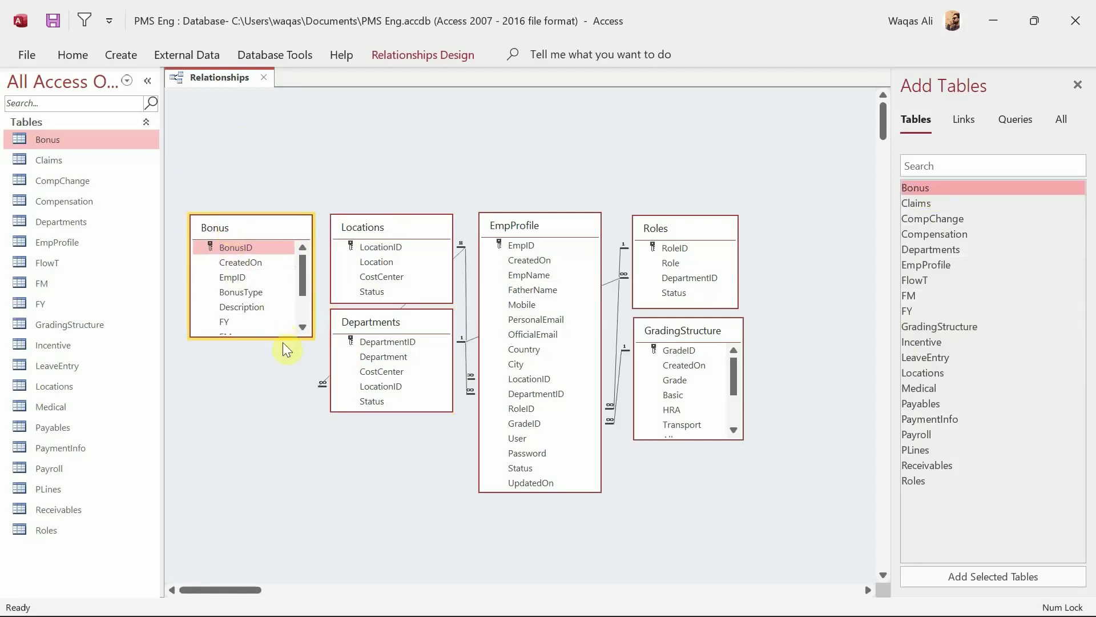
left_click_drag(280, 337, 272, 395)
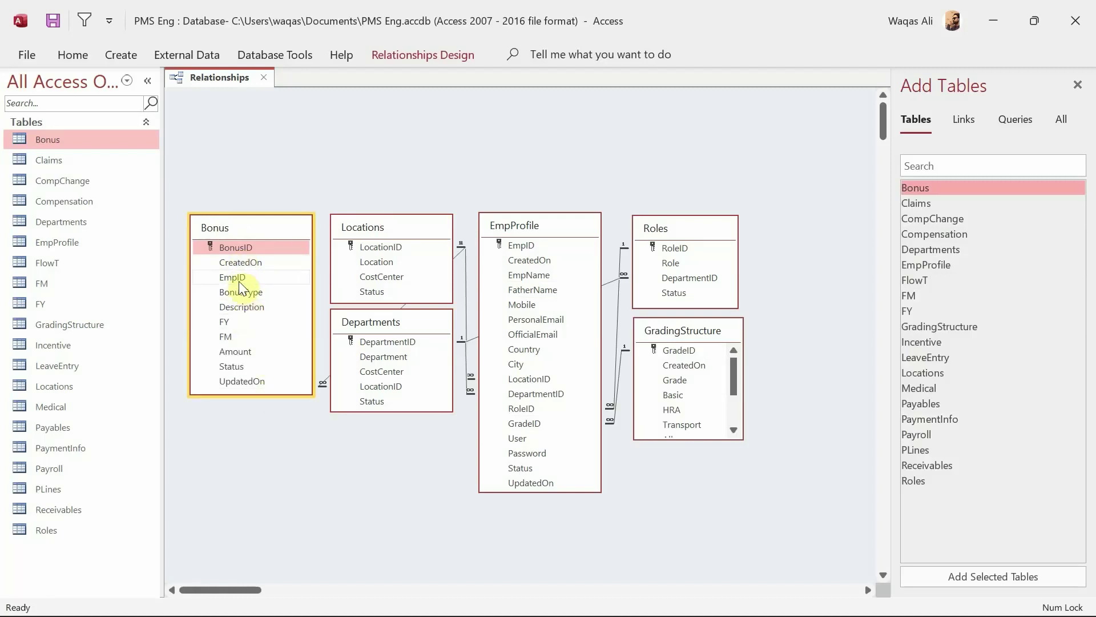
- Relate Bonus to EmpProfile on EmpID with referential integrity and cascade update enabled
left_click(231, 278)
left_click_drag(231, 279, 516, 246)
left_click(483, 257)
left_click(479, 277)
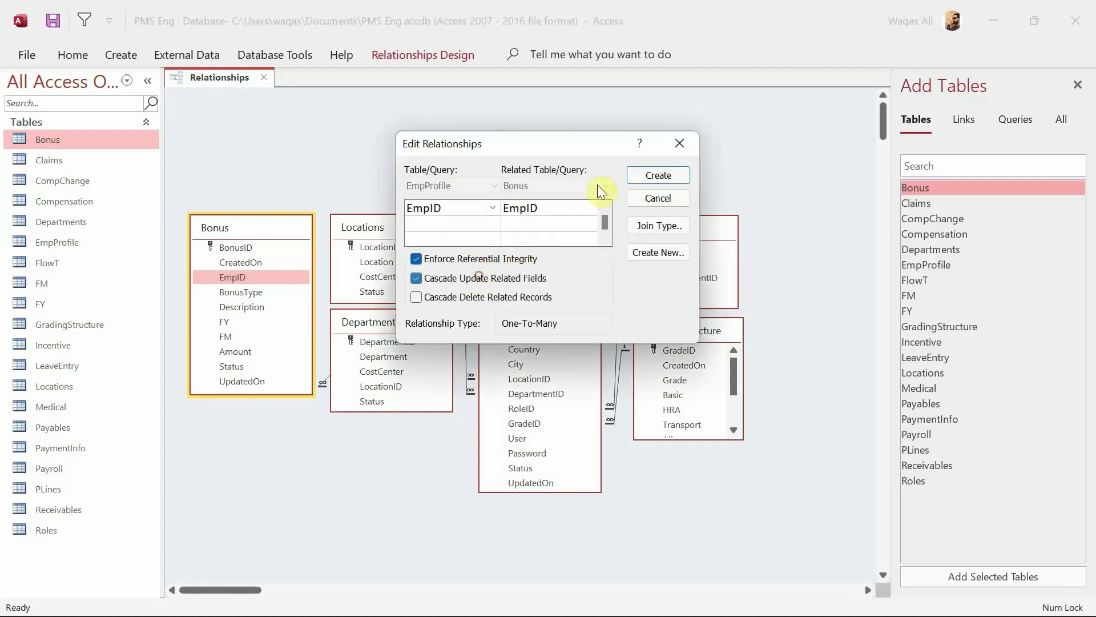
left_click(642, 176)
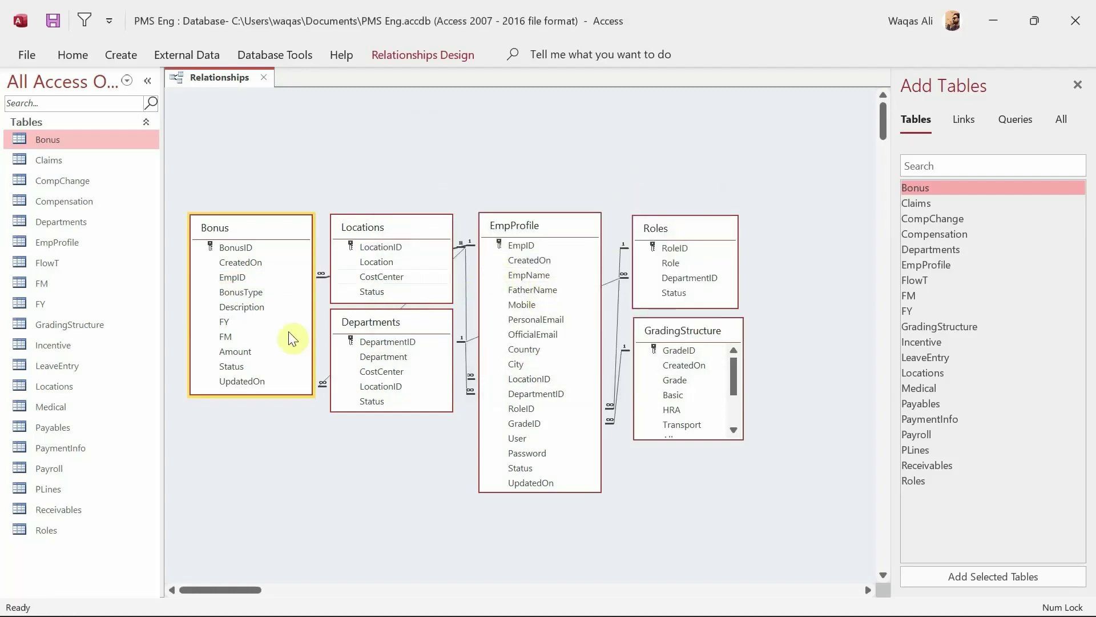
- Add the FM table to the layout, reduce its height and place it directly below Bonus
left_click(238, 323)
left_click(234, 332)
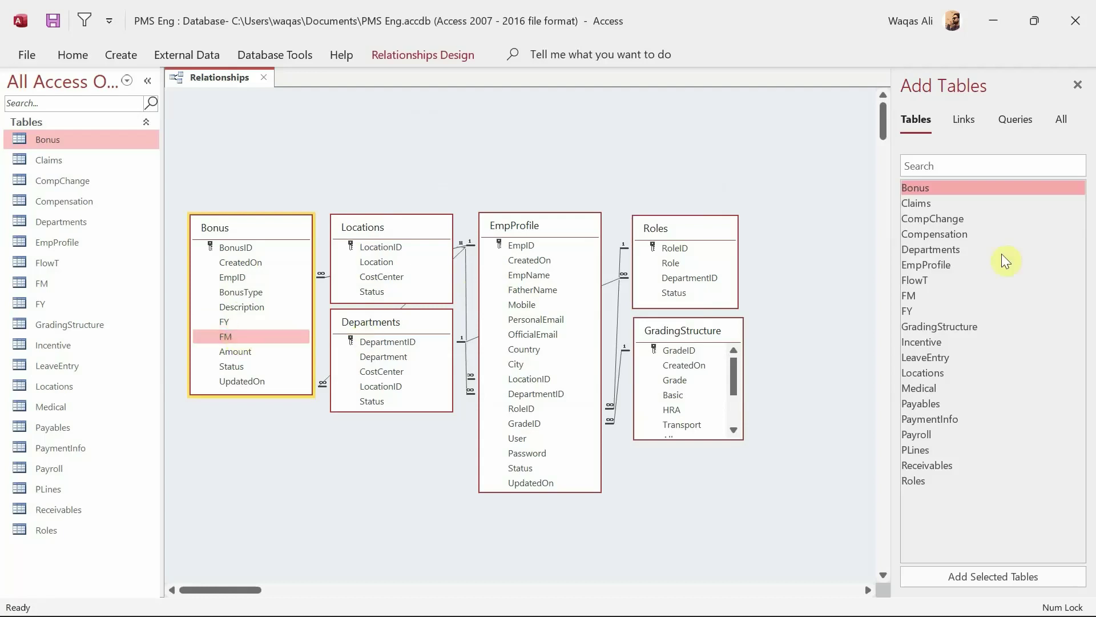
double_click(909, 297)
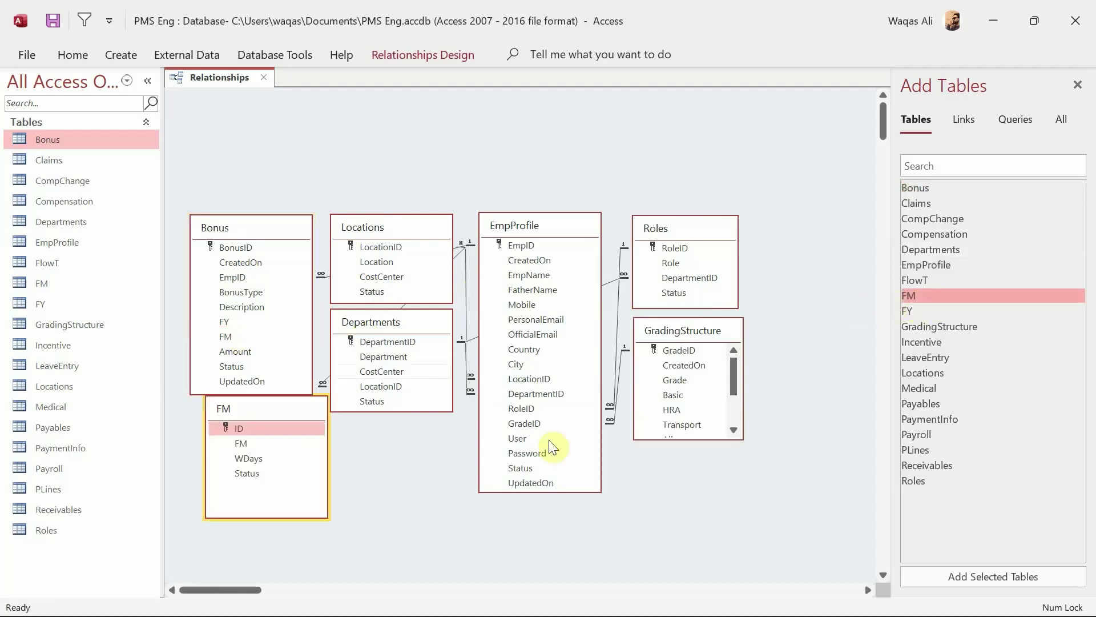
left_click_drag(295, 517, 294, 483)
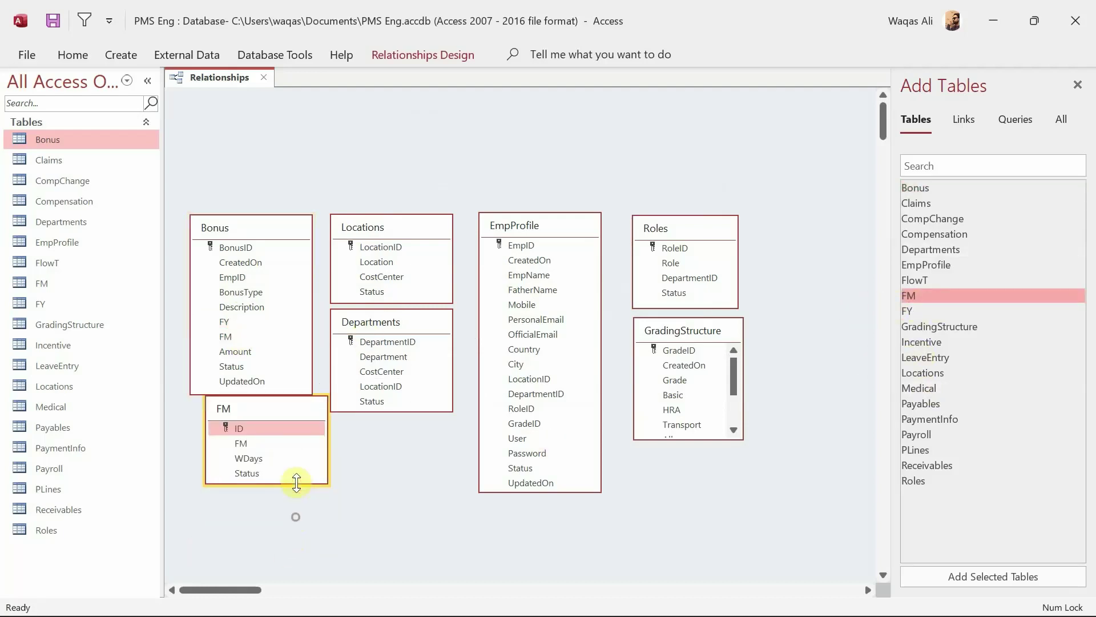
mouse_move(269, 417)
left_mouse_down()
mouse_move(251, 445)
mouse_move(256, 429)
left_mouse_up()
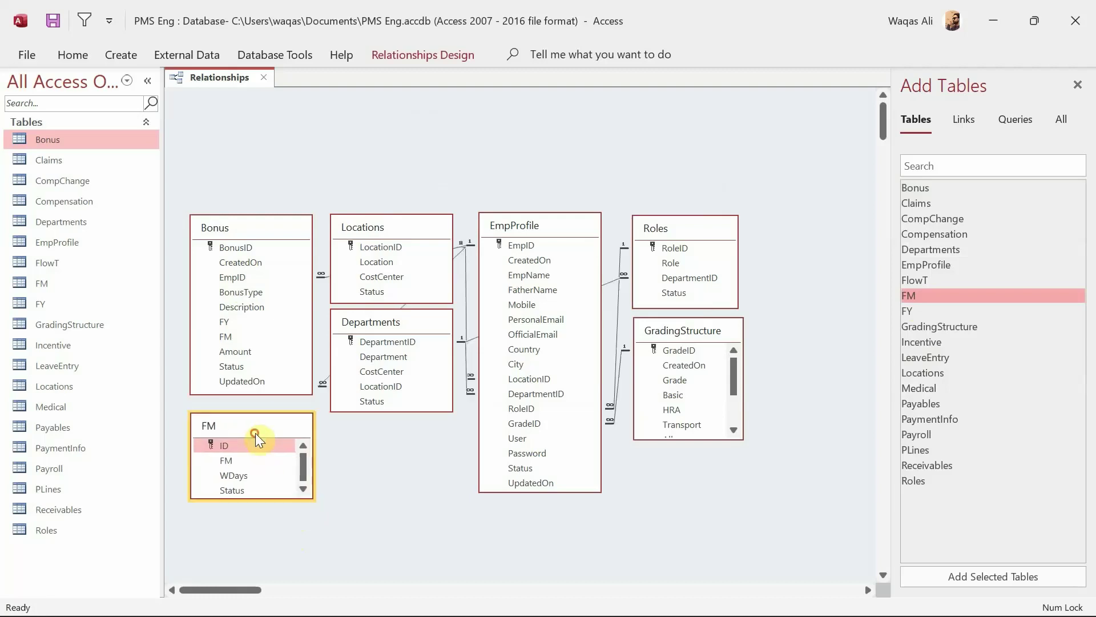
- Add the FY table below Departments with reduced height, and slightly increase FM's height to fit its fields
left_click(913, 317)
double_click(912, 316)
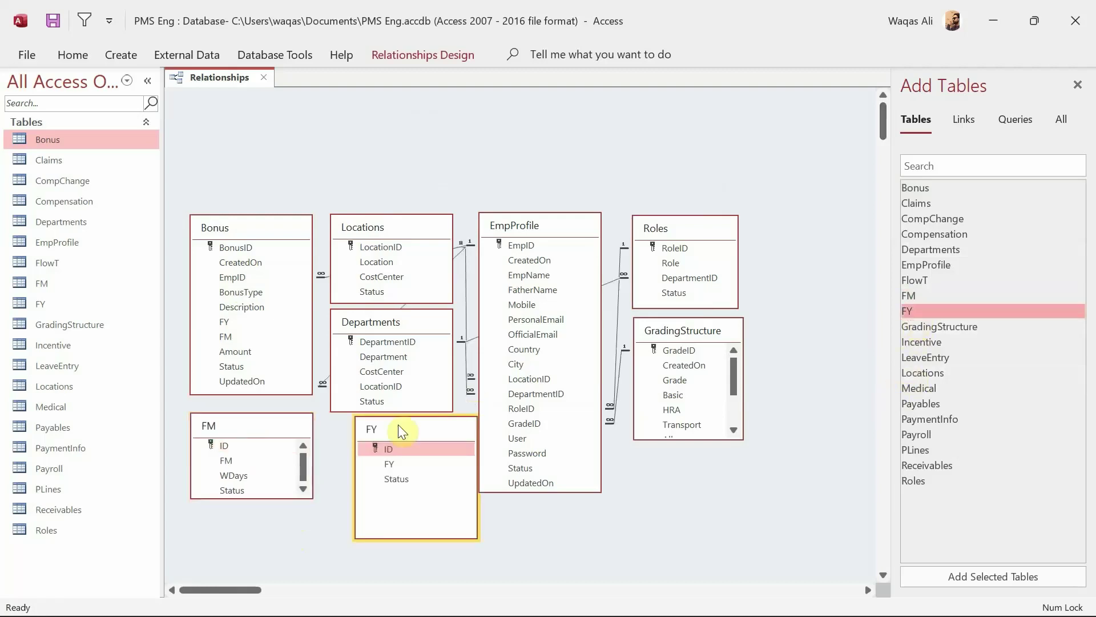
left_click_drag(430, 537, 429, 499)
left_click_drag(441, 430, 416, 445)
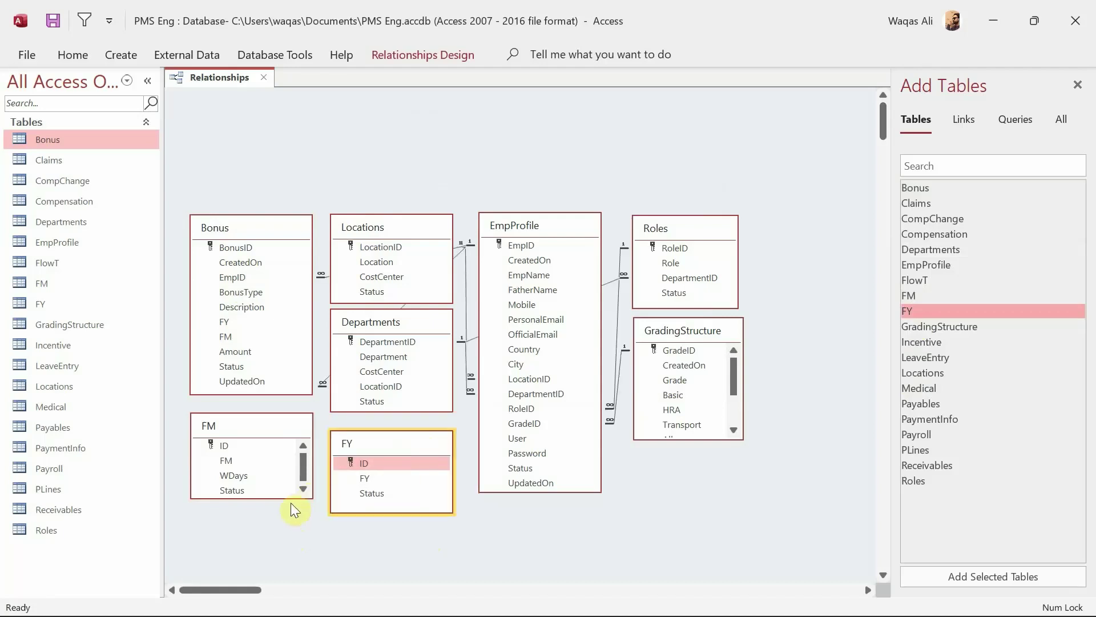
left_click_drag(290, 498, 290, 506)
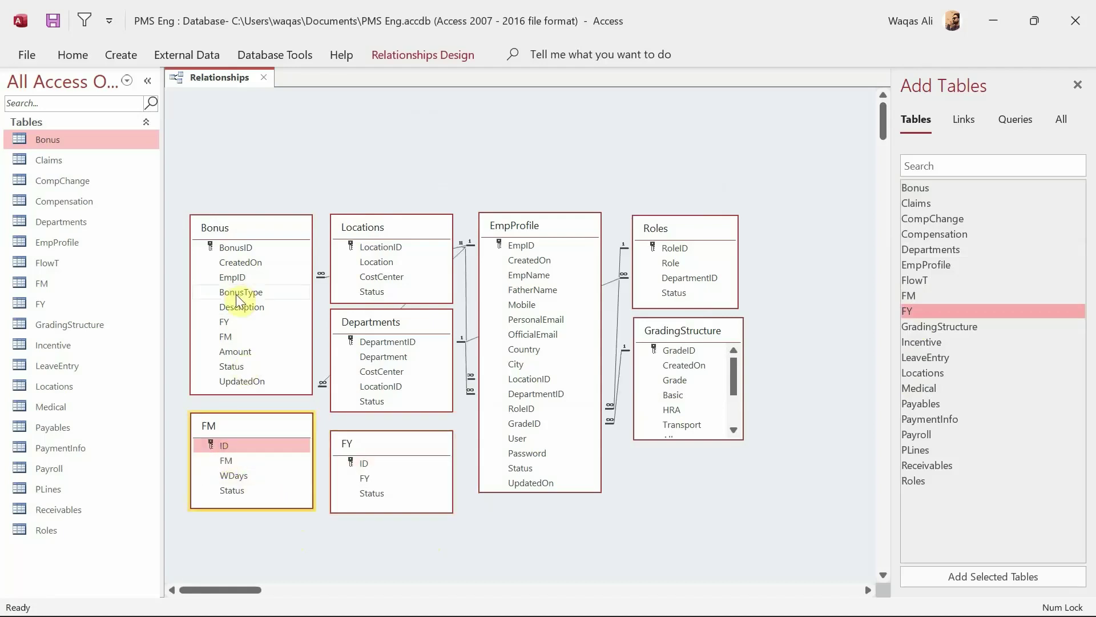
- Relate the FY field of Bonus to the ID of FY with referential integrity and cascade update enabled
left_click_drag(228, 319, 364, 470)
left_click(457, 260)
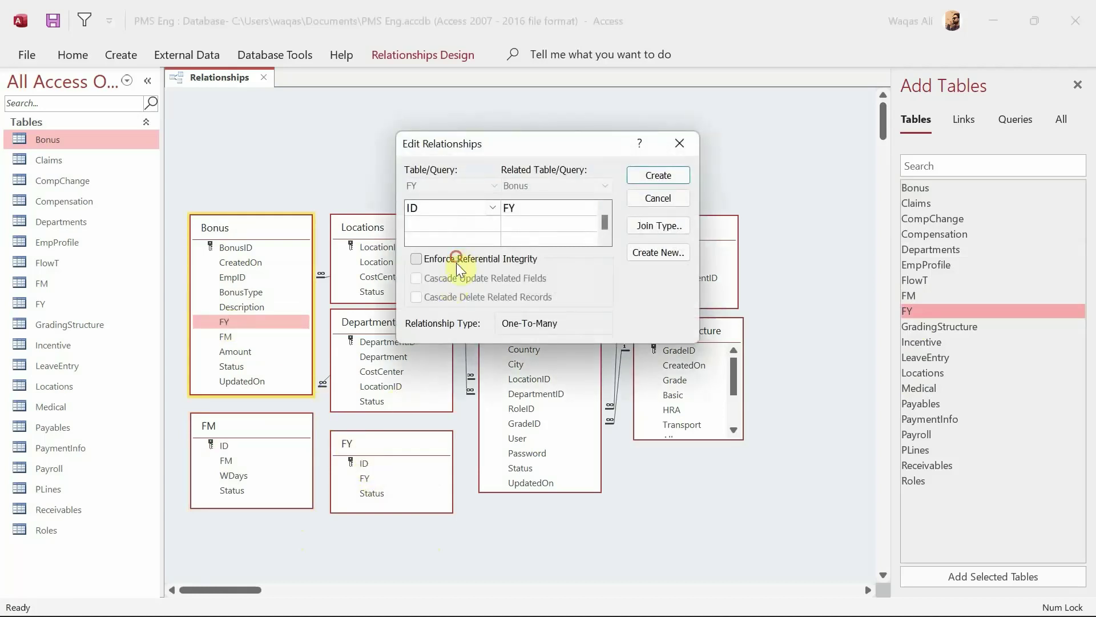
left_click(462, 276)
left_click(655, 186)
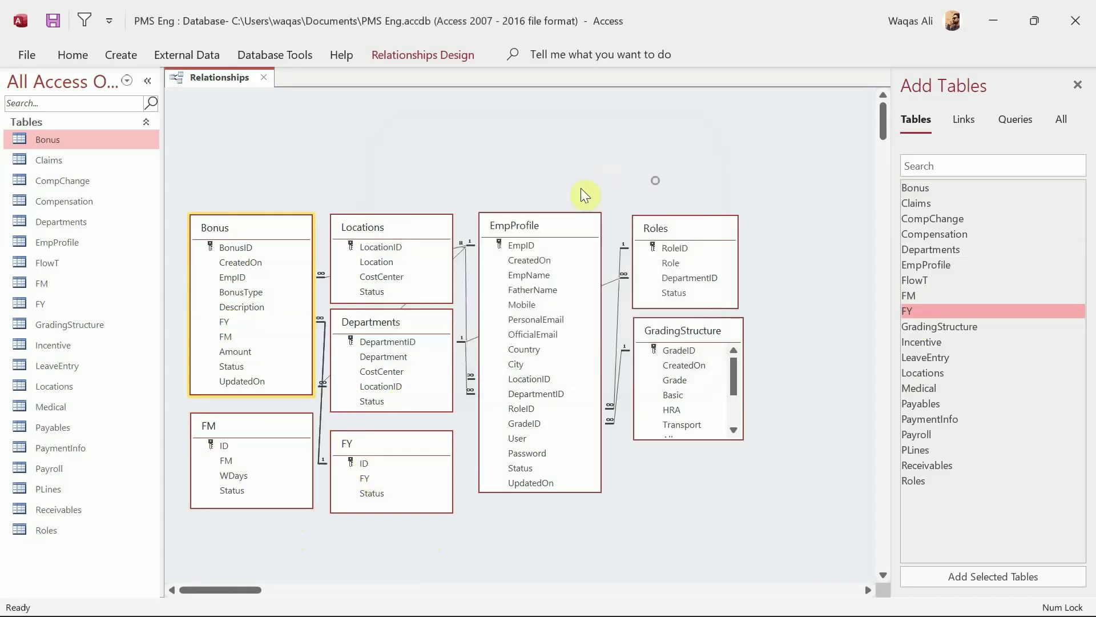
- Relate the FM field of Bonus to the ID of FM with referential integrity and cascade update enabled
left_click(231, 337)
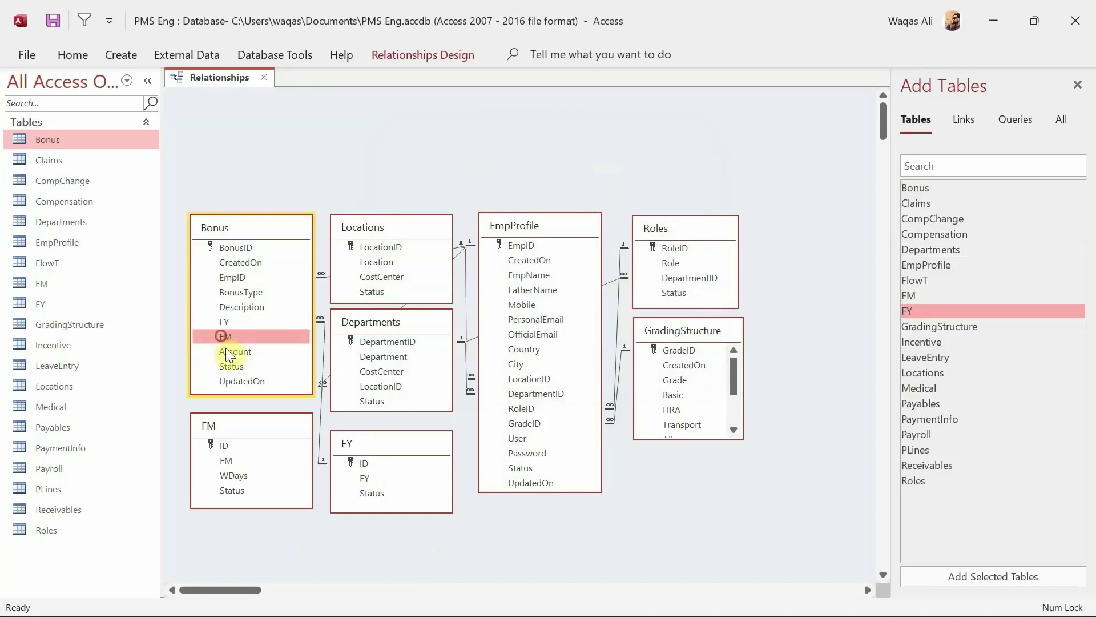
left_click_drag(229, 354, 224, 446)
left_click(504, 255)
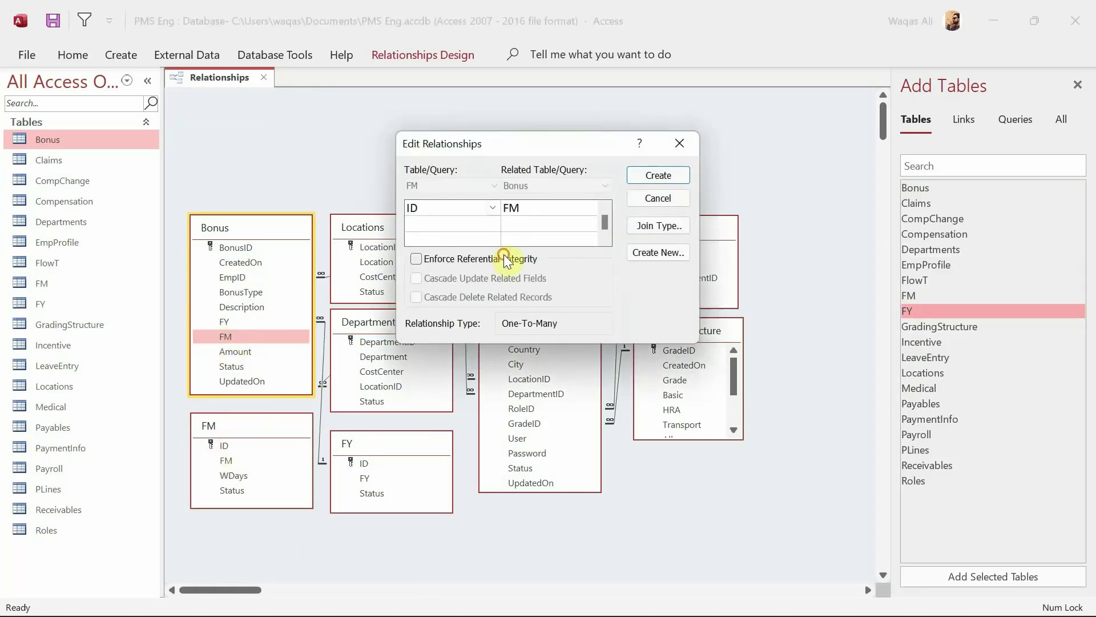
left_click(502, 279)
left_click(658, 175)
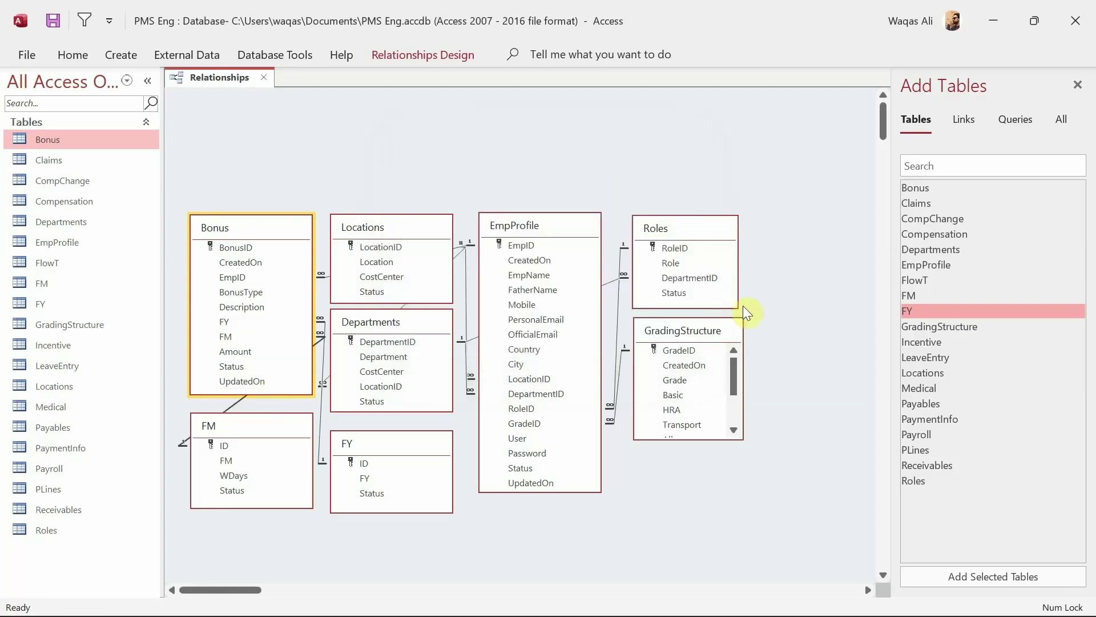
- Add the Claims table above EmpProfile and relate them on EmpID with referential integrity and cascade update enabled
left_click(924, 206)
left_click_drag(917, 206, 514, 99)
left_click_drag(515, 149, 514, 247)
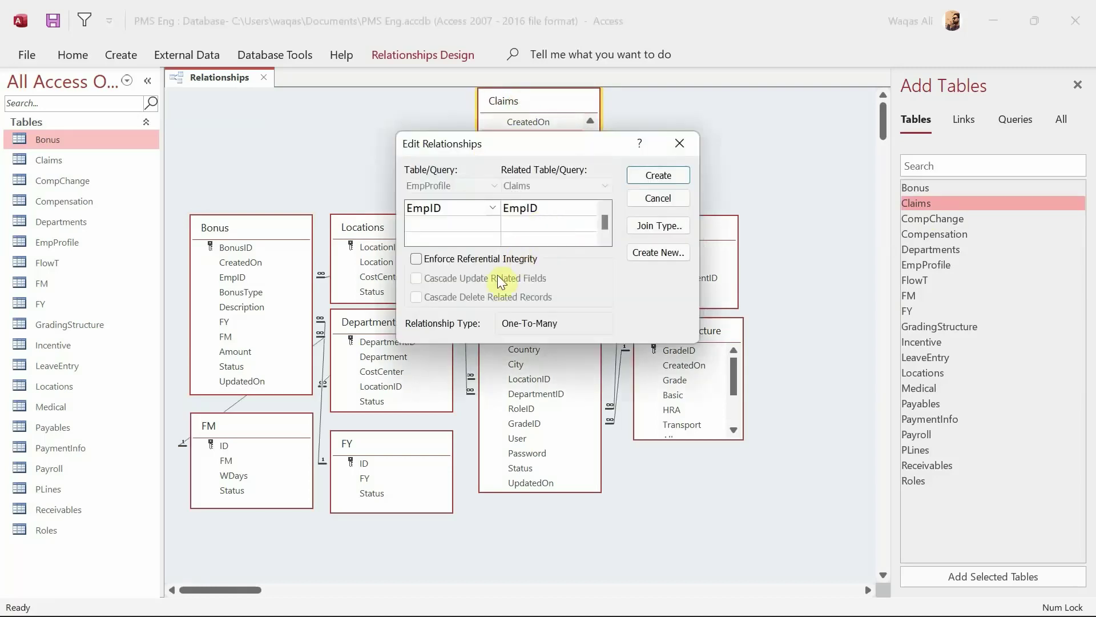
left_click(499, 259)
left_click(501, 277)
left_click(658, 176)
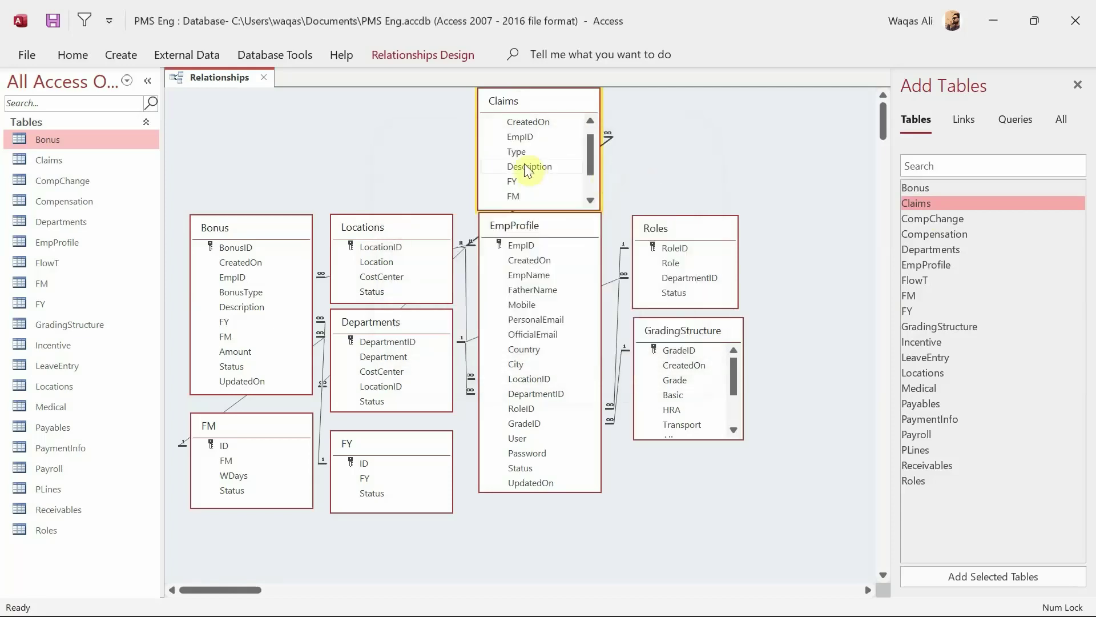
- Relate the FY field of Claims to the ID of FY with referential integrity enforced
left_click_drag(515, 180, 364, 466)
left_click(458, 257)
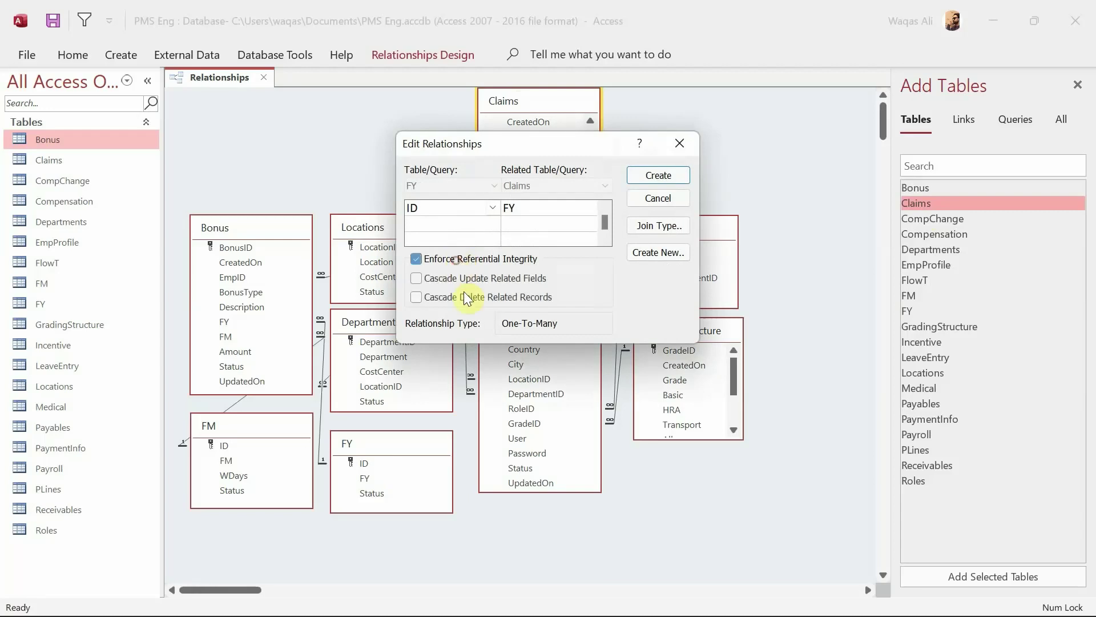
left_click(645, 176)
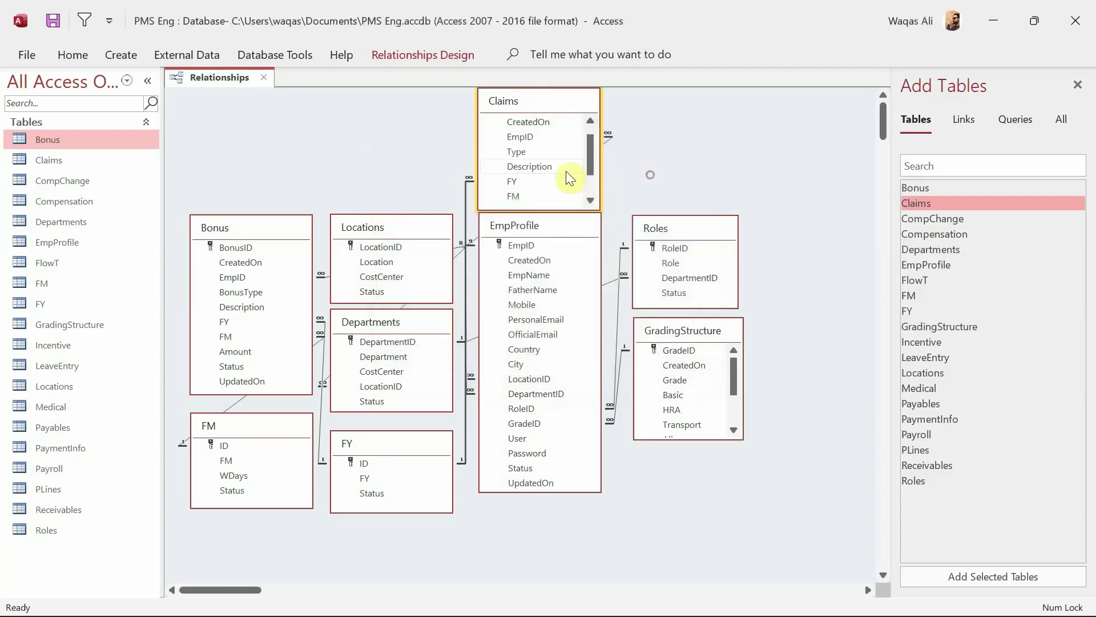
- Relate the FM field of Claims to the ID of FM with referential integrity enforced
left_click(512, 194)
left_click_drag(519, 194, 229, 446)
left_click(495, 262)
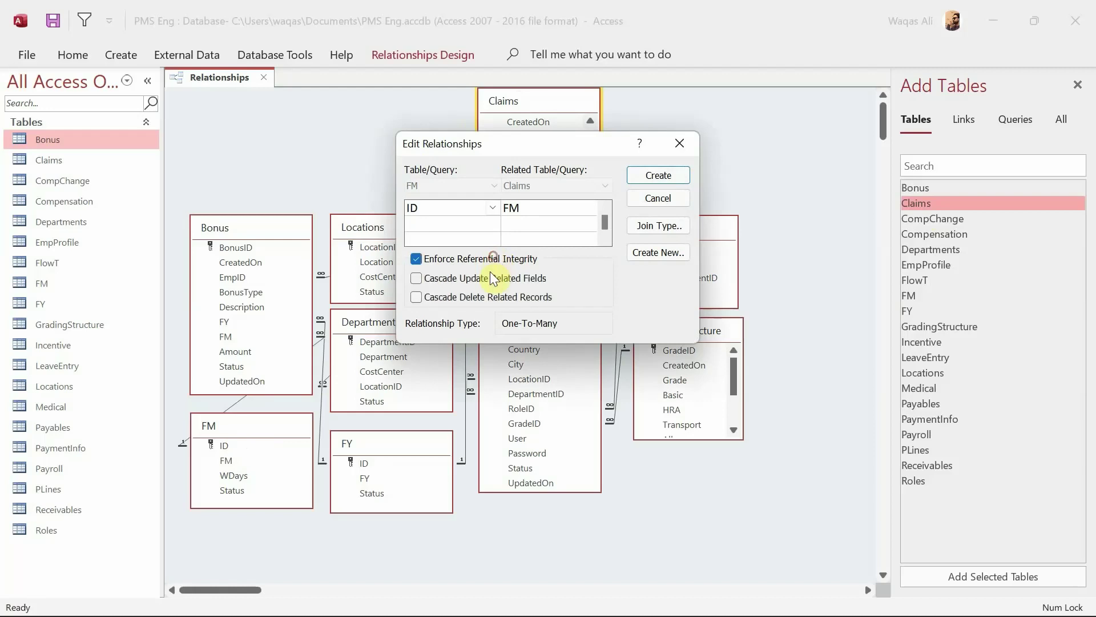
left_click(661, 177)
scroll(522, 153, "down", 1)
scroll(522, 153, "up", 2)
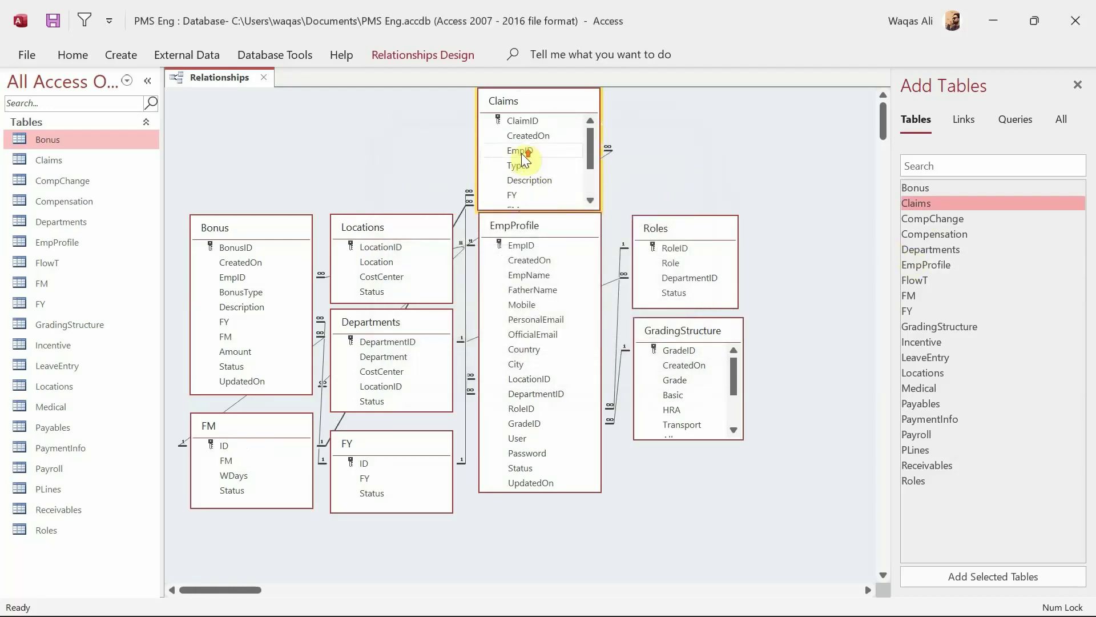
- Add the CompChange table above Roles and relate it to EmpProfile on EmpID with referential integrity and cascade update enabled
double_click(943, 221)
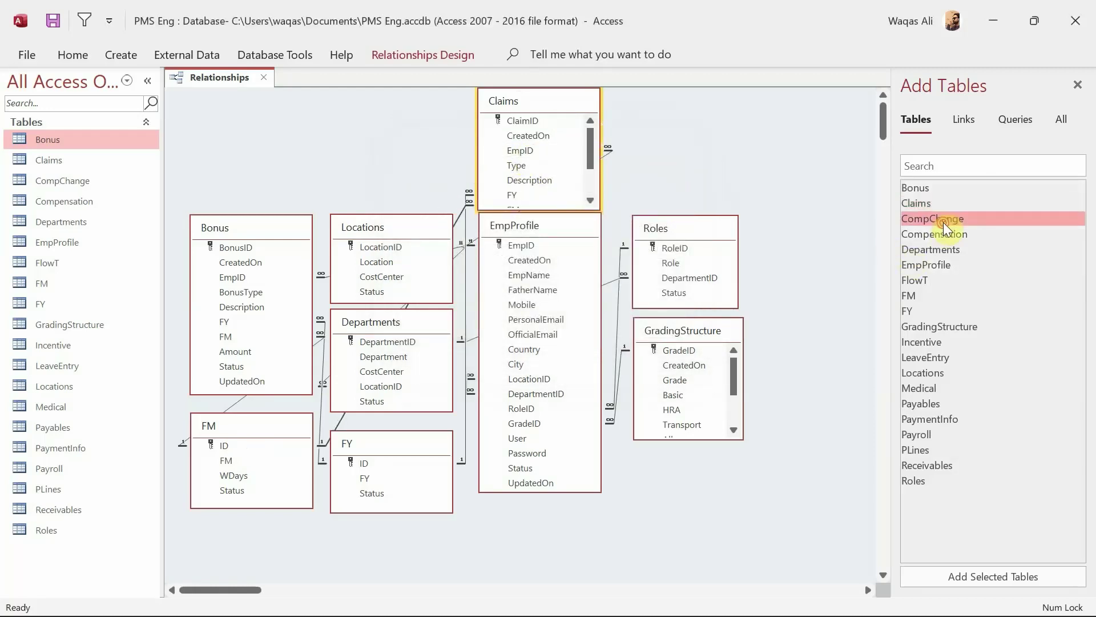
left_click_drag(709, 469, 696, 110)
left_click_drag(665, 150, 521, 245)
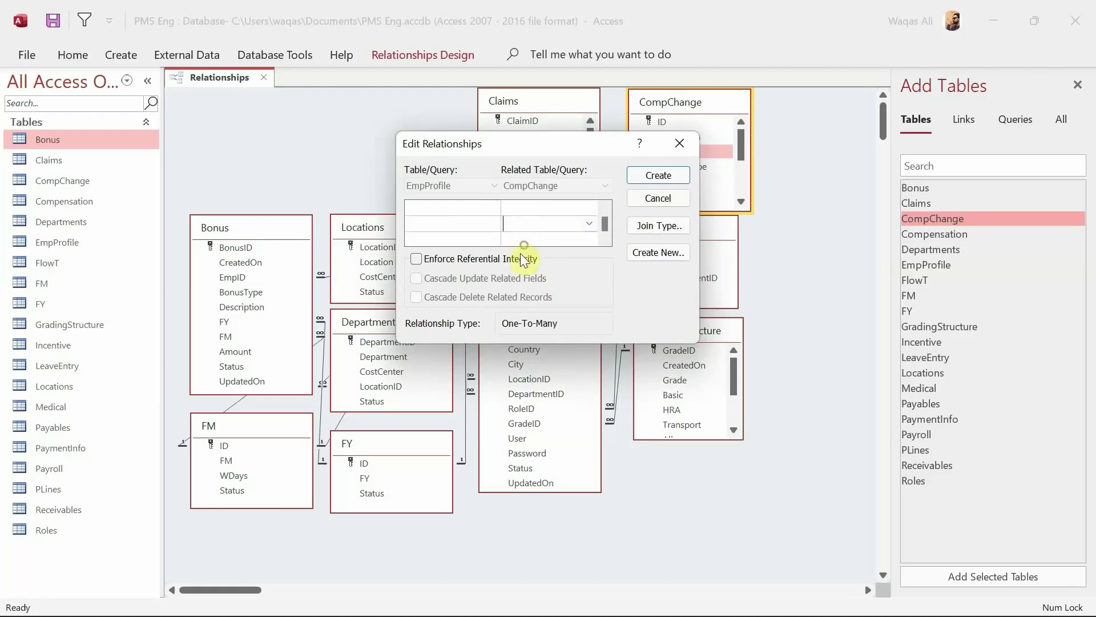
left_click(518, 257)
left_click(512, 277)
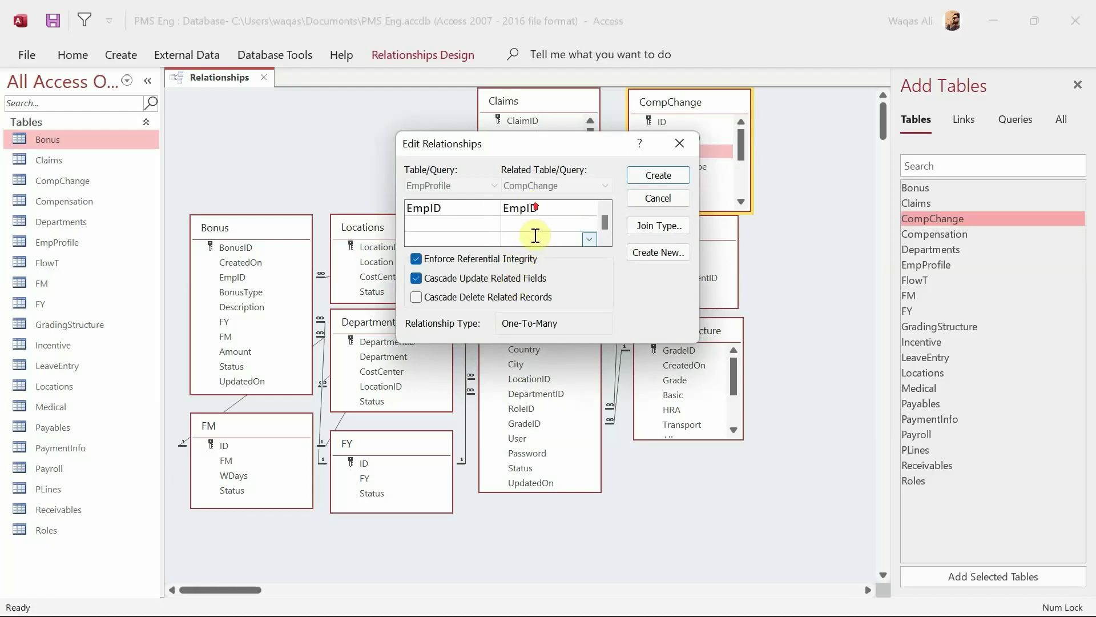
left_click(661, 174)
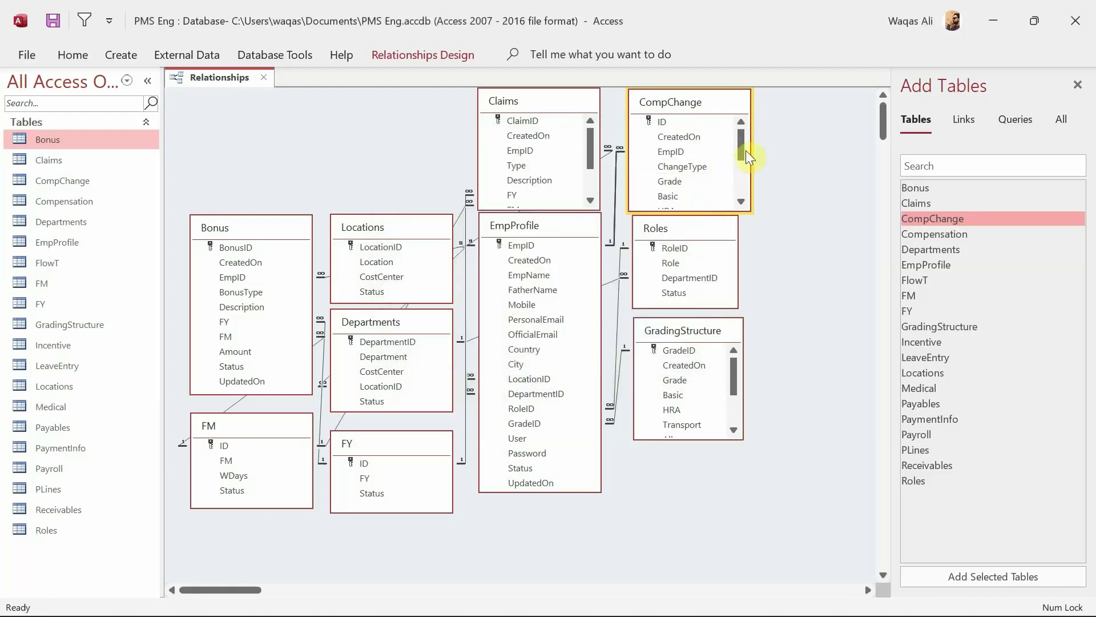
left_click_drag(746, 150, 742, 99)
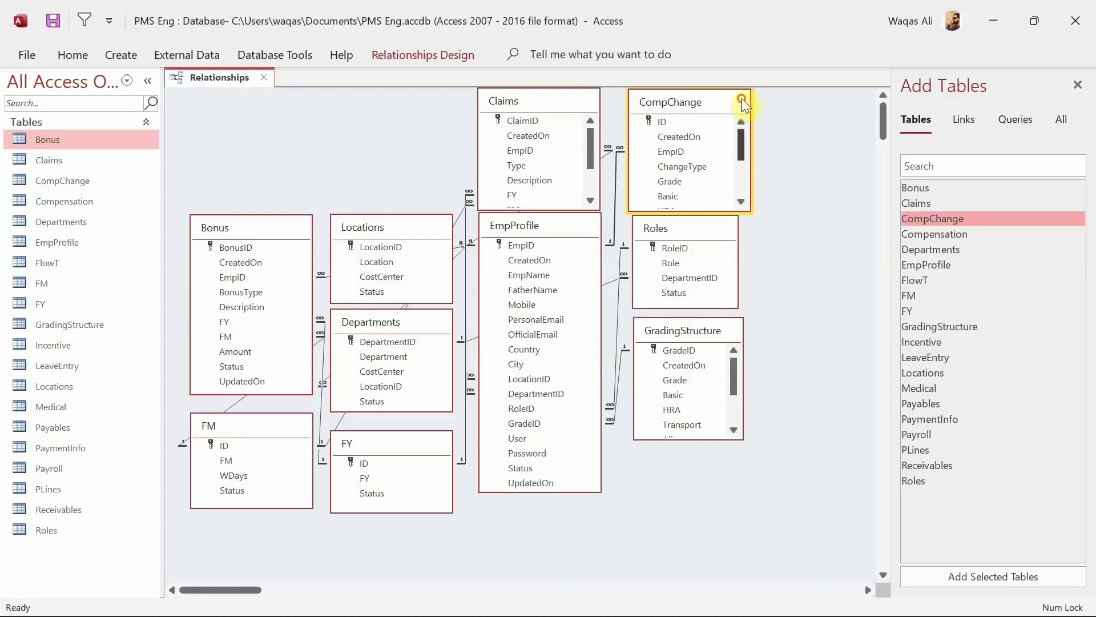
- Add the Compensation table to the layout and place it directly above Locations
left_click(949, 235)
double_click(949, 235)
left_click_drag(727, 458, 418, 95)
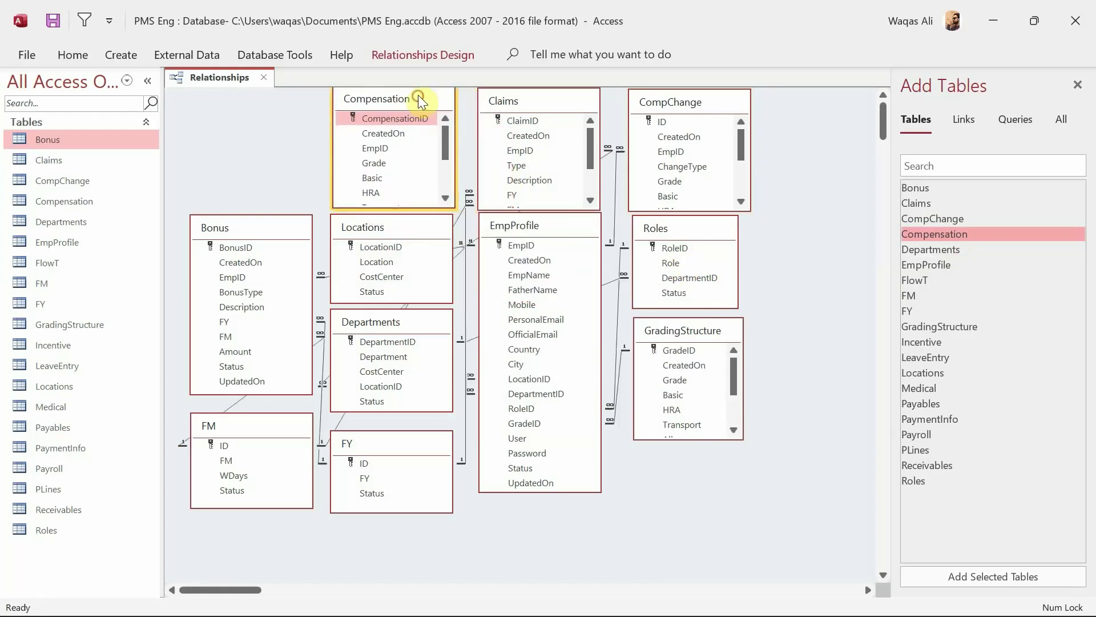
- Relate the EmpID field of Compensation to EmpID of EmpProfile with referential integrity and cascade update enabled
left_click(371, 149)
left_click_drag(371, 149, 523, 247)
left_click(503, 258)
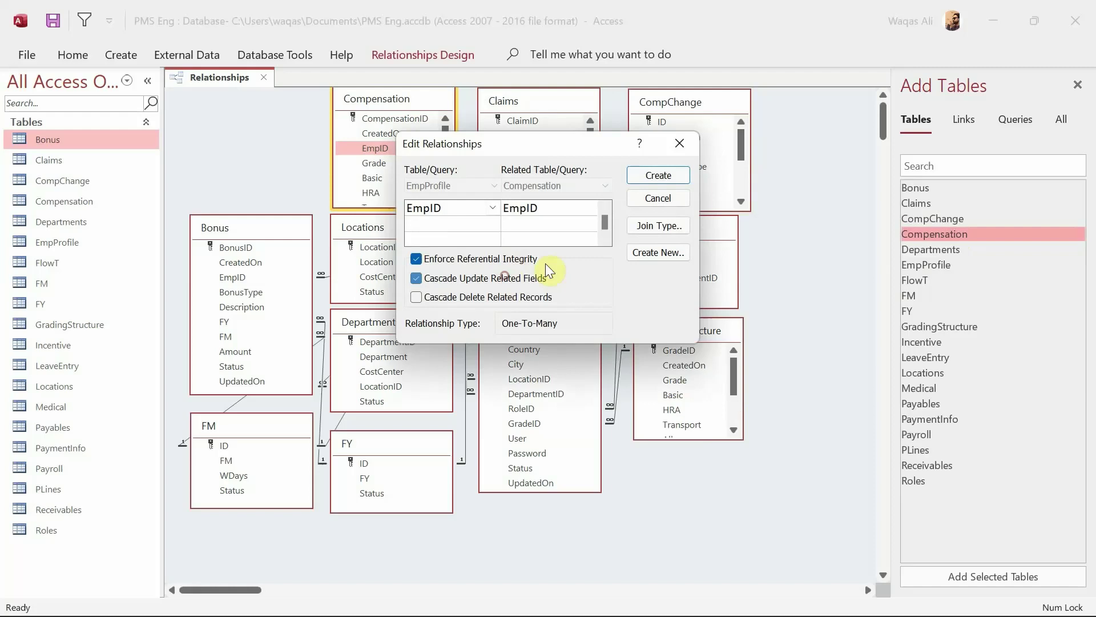
left_click(651, 180)
scroll(440, 175, "down", 2)
scroll(439, 175, "up", 2)
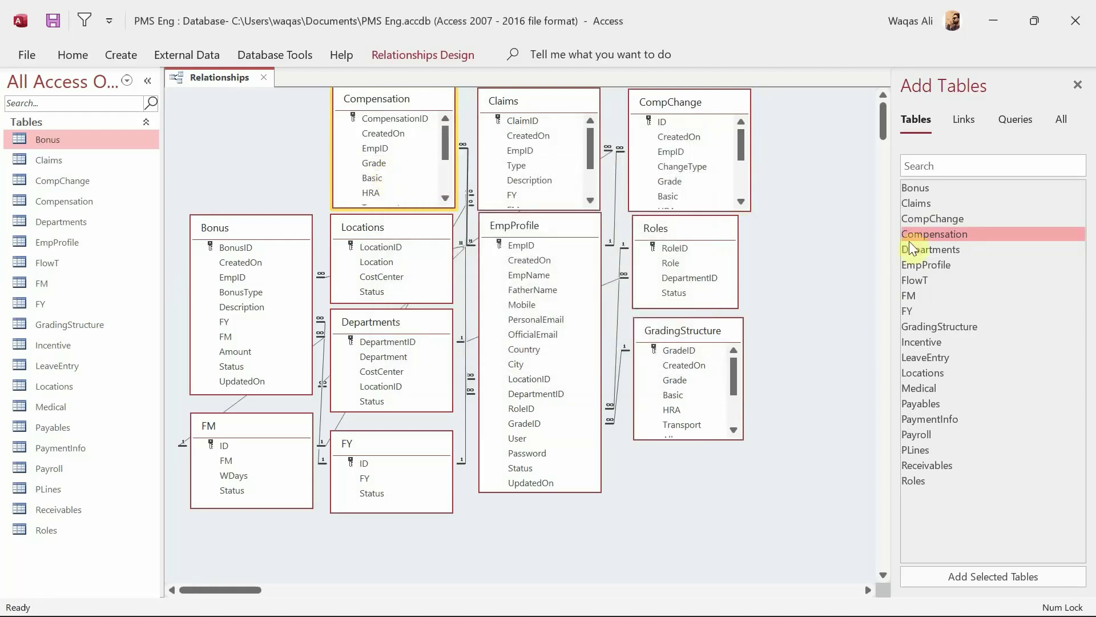
double_click(949, 252)
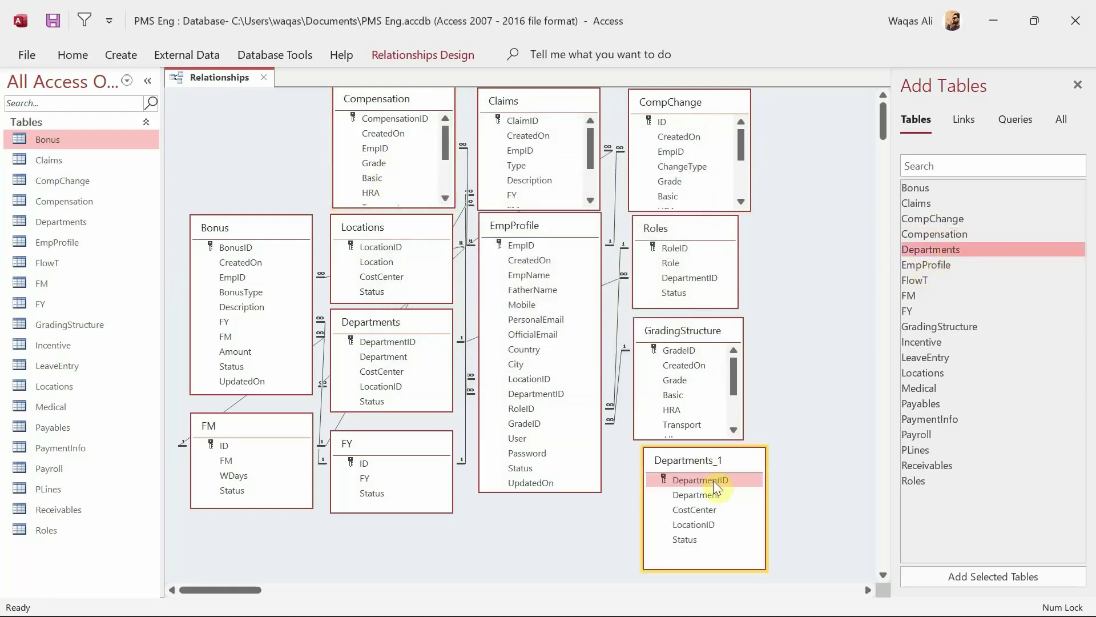
left_click(718, 482)
key("Delete")
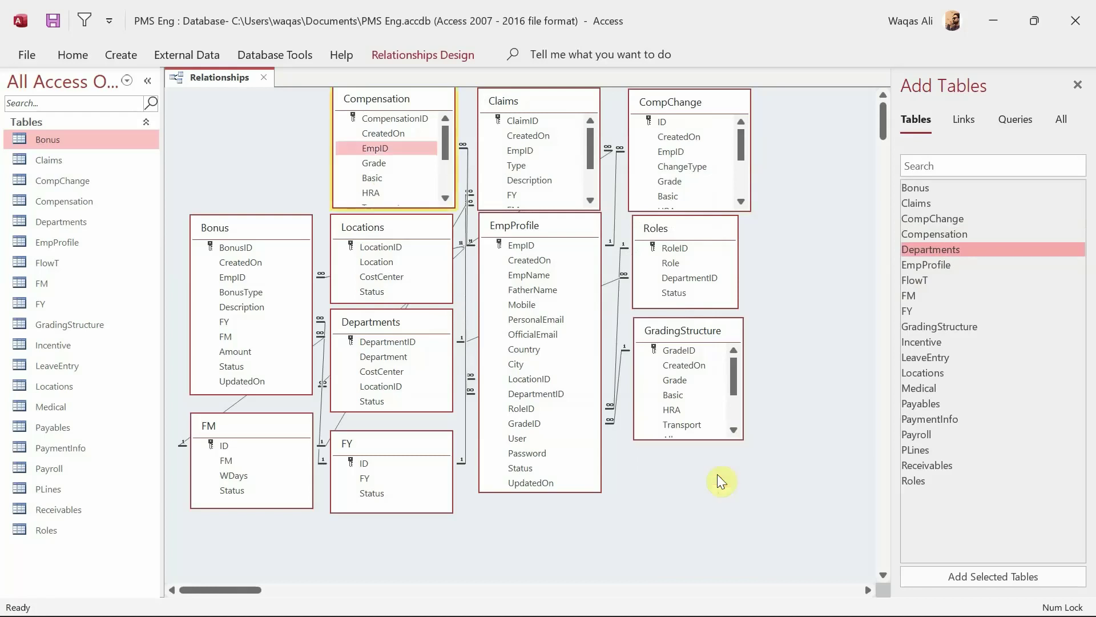
- Add the FlowT table to the layout and place it directly above Bonus
left_click(947, 268)
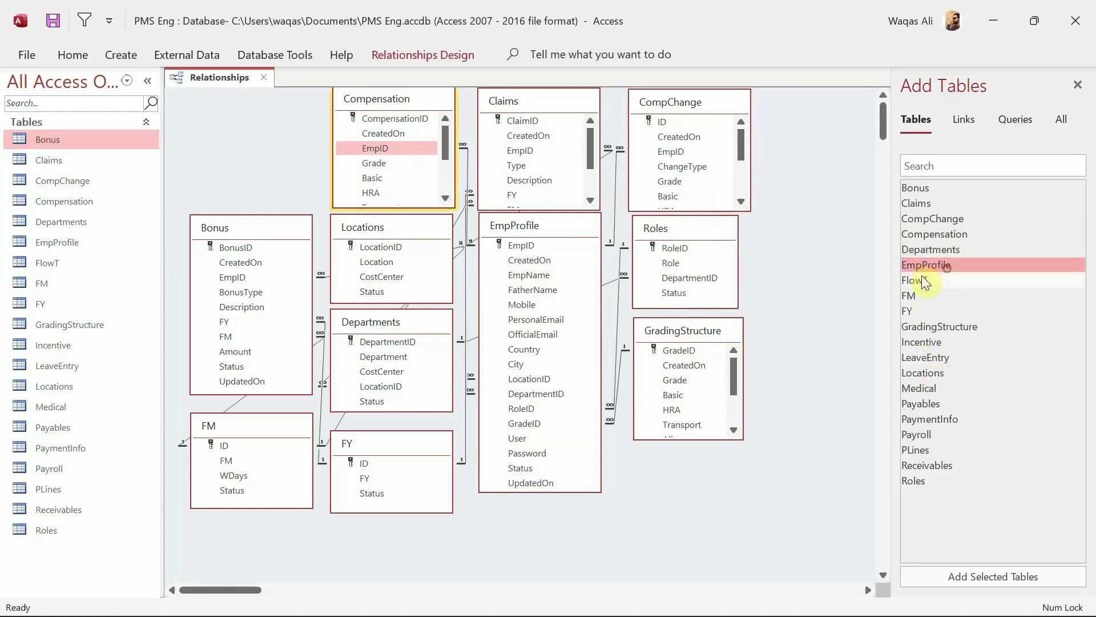
double_click(911, 281)
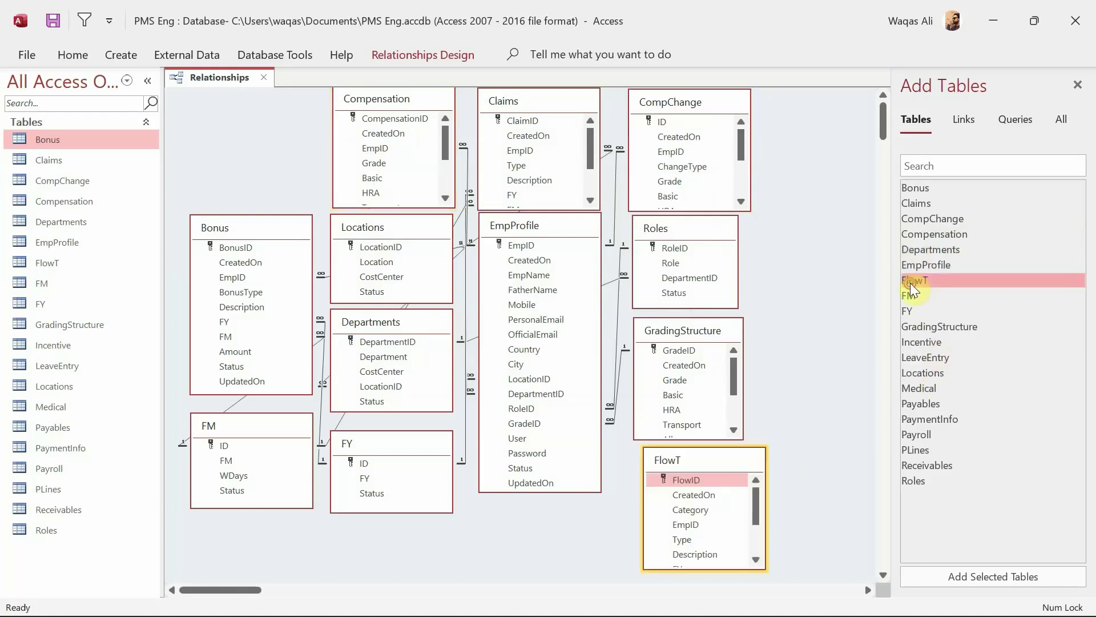
left_click(701, 464)
left_click_drag(702, 463, 248, 105)
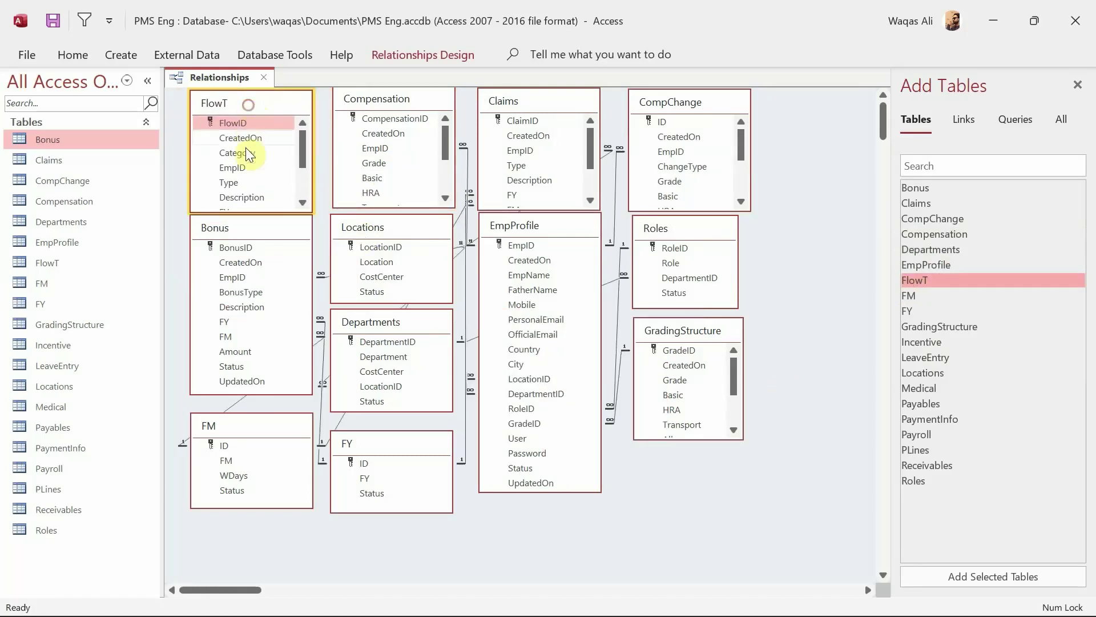
- Relate the EmpID field of FlowT to EmpID of EmpProfile with referential integrity and cascade update enabled
left_click(236, 166)
left_click_drag(233, 166, 519, 247)
left_click(499, 261)
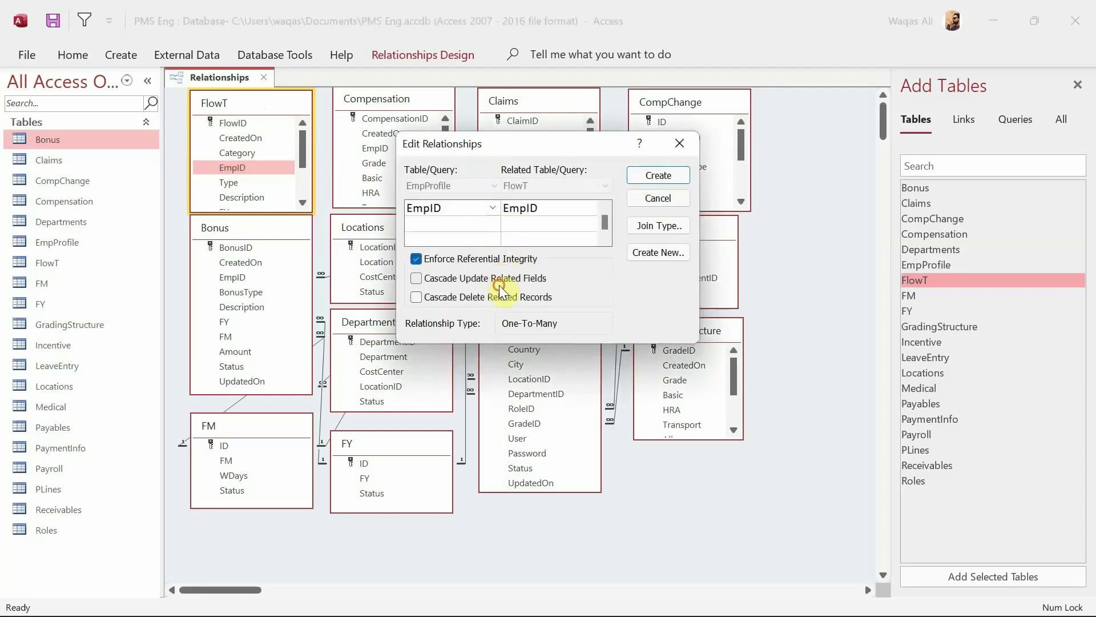
left_click(500, 278)
left_click(658, 175)
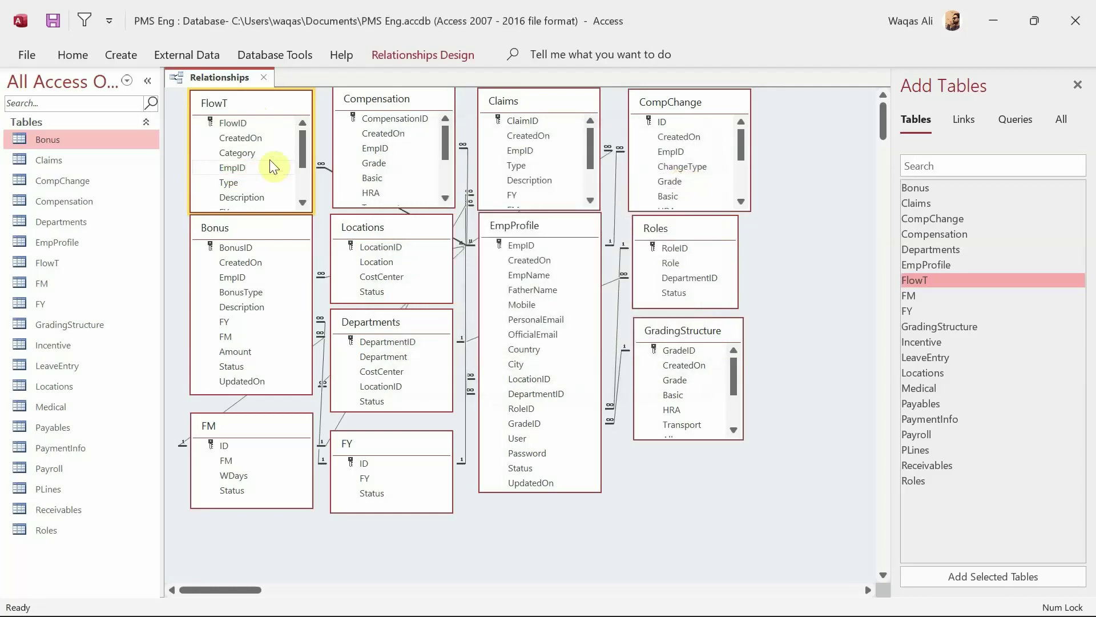
- Relate the FY field of FlowT to the ID of FY with referential integrity and cascade update enabled
scroll(265, 173, "down", 1)
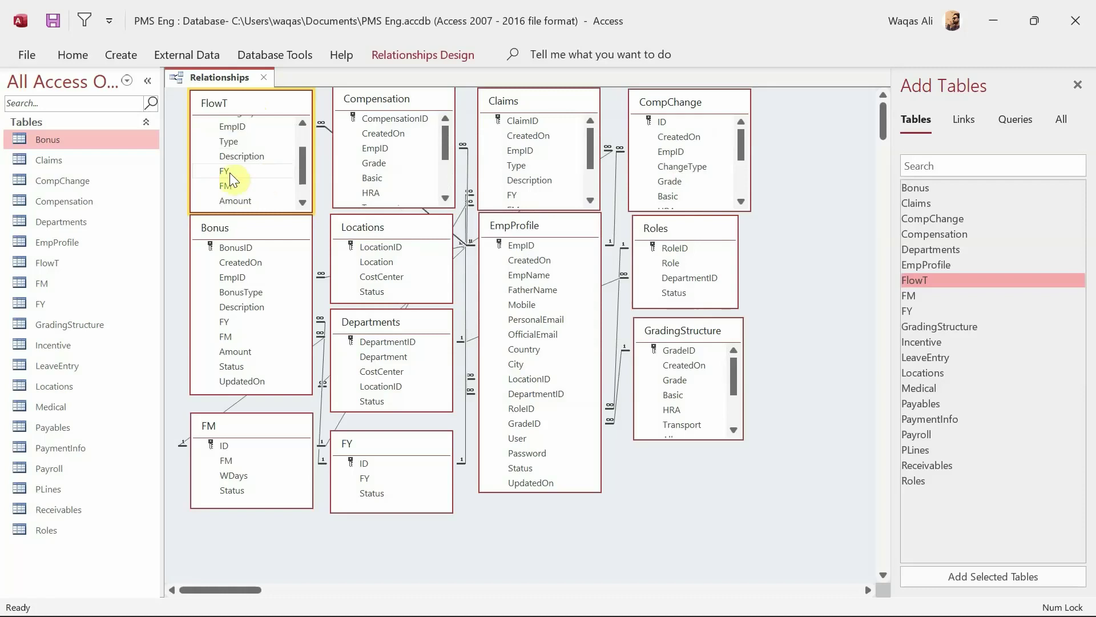
left_click_drag(221, 173, 365, 465)
left_click(484, 258)
left_click(490, 278)
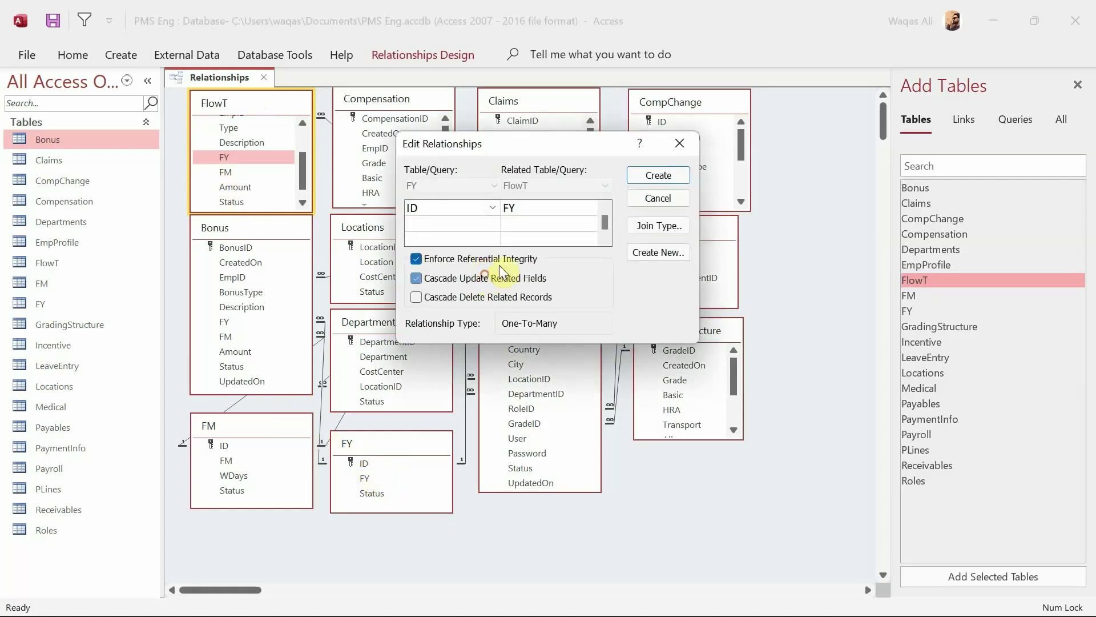
left_click(657, 176)
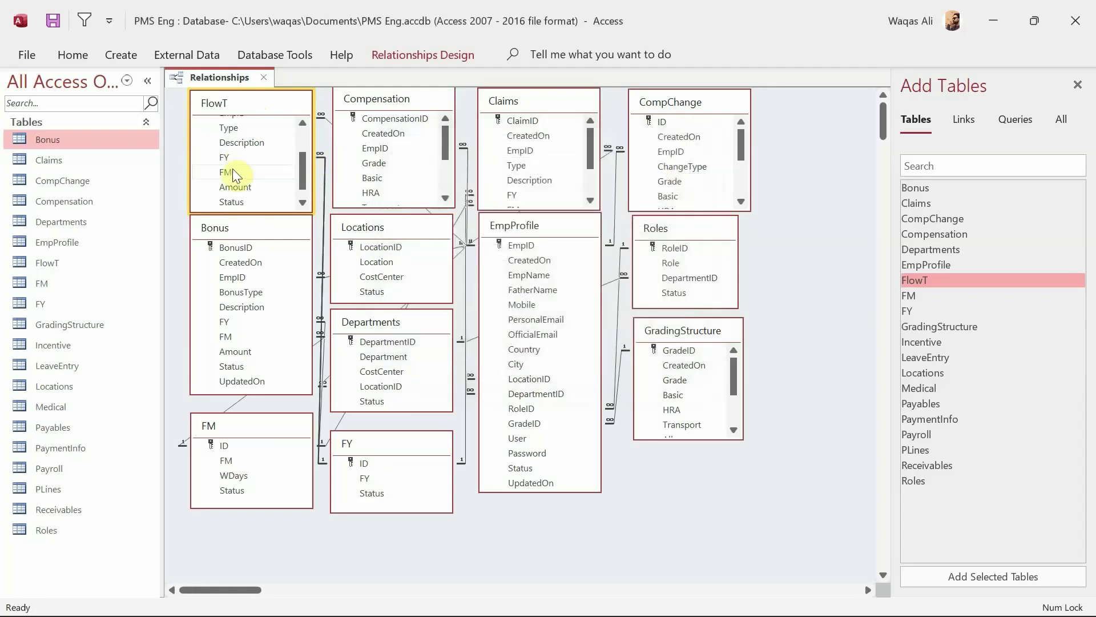
- Relate the FM field of FlowT to the ID of FM with referential integrity and cascade update enabled
left_click_drag(225, 171, 222, 446)
left_click(501, 257)
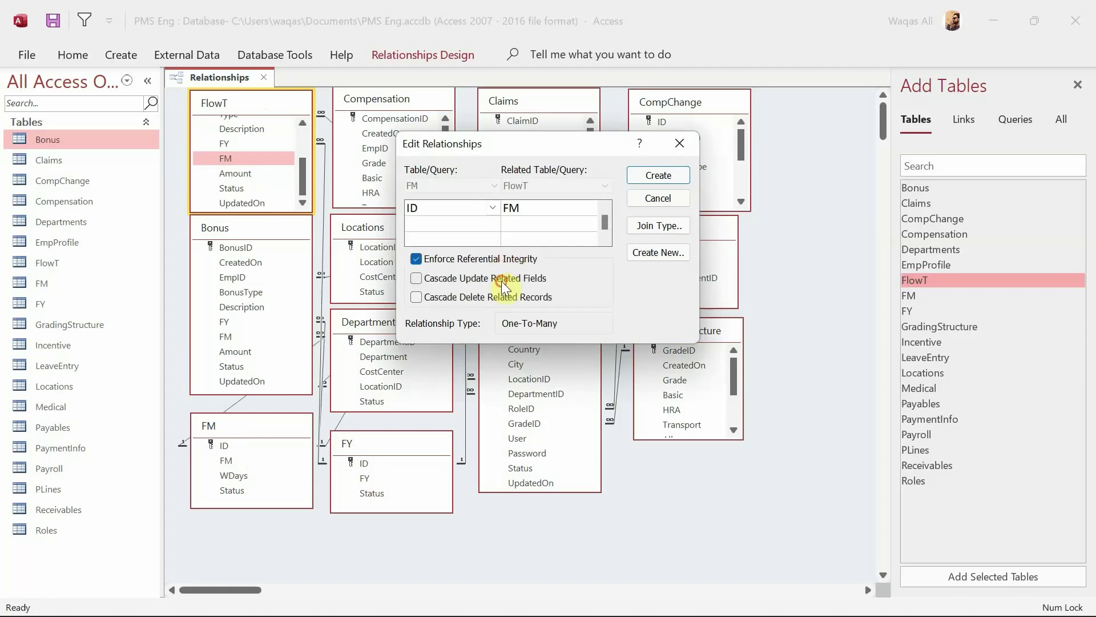
left_click(502, 281)
left_click(680, 174)
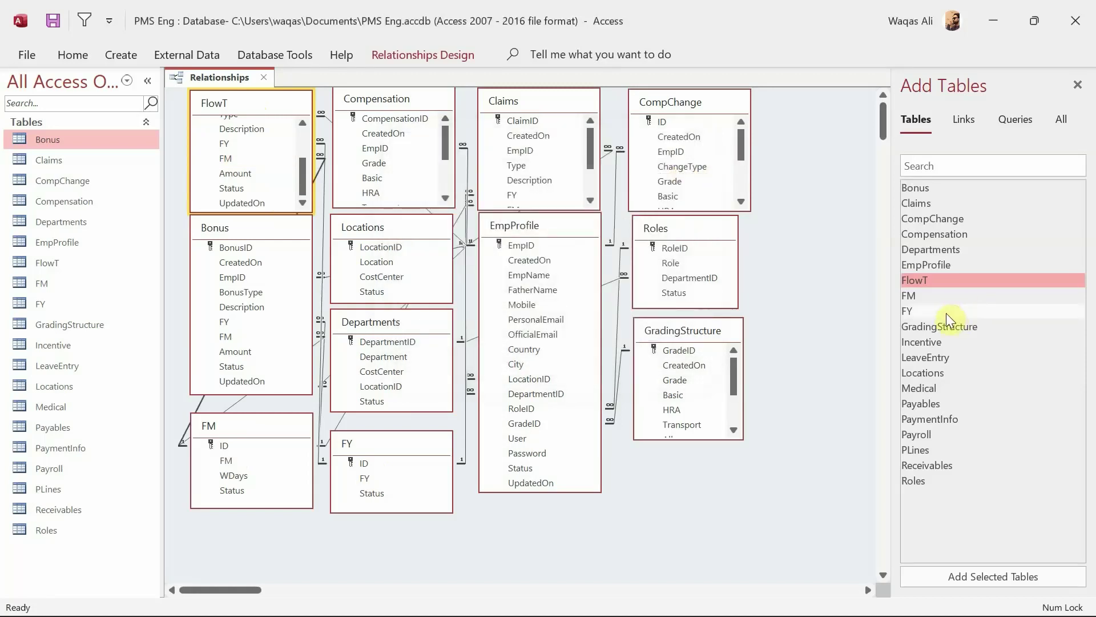
- Add the Incentive table and relate it to EmpProfile on EmpID with referential integrity and cascade update enabled
double_click(926, 343)
left_click(688, 510)
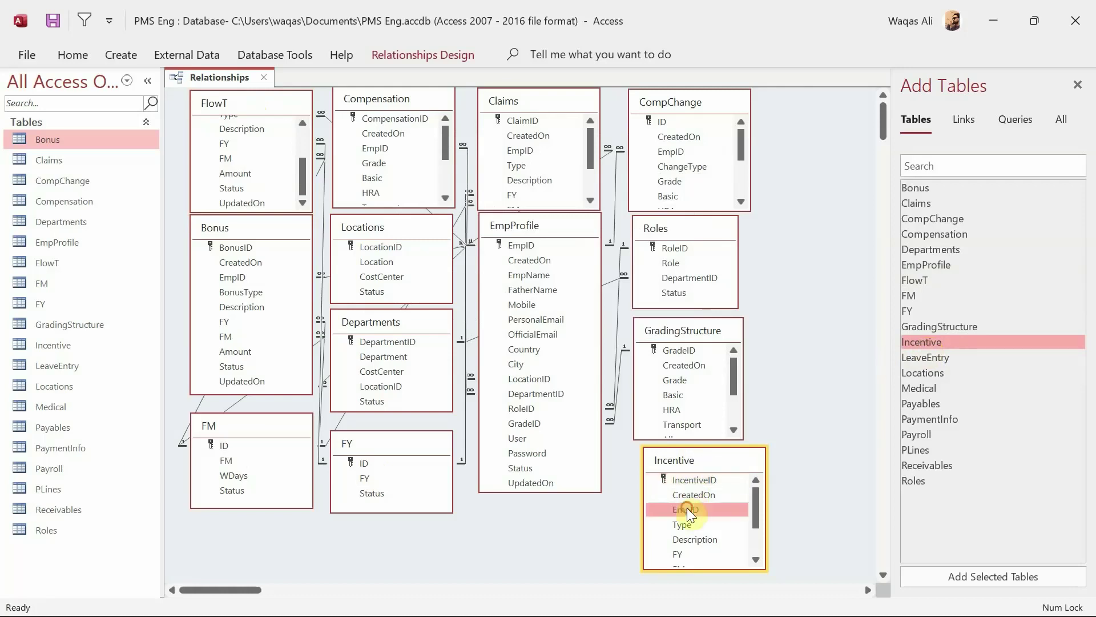
left_click_drag(679, 510, 519, 246)
left_click(506, 262)
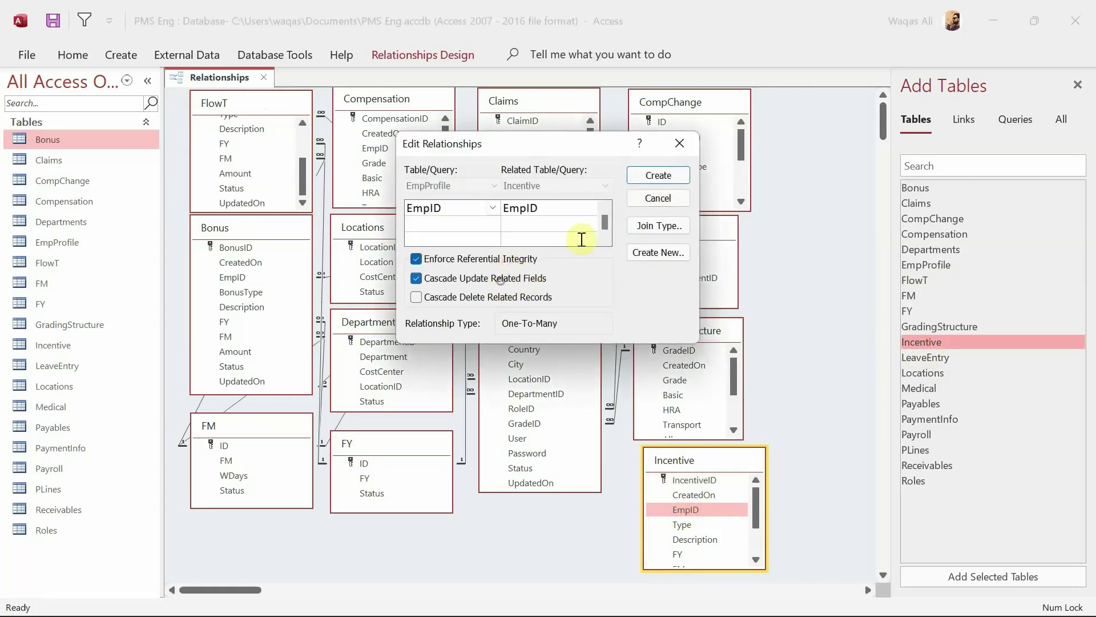
left_click(660, 172)
- Relate the FY field of Incentive to the ID of FY with referential integrity and cascade update enabled
left_click_drag(677, 553, 371, 460)
left_click(472, 258)
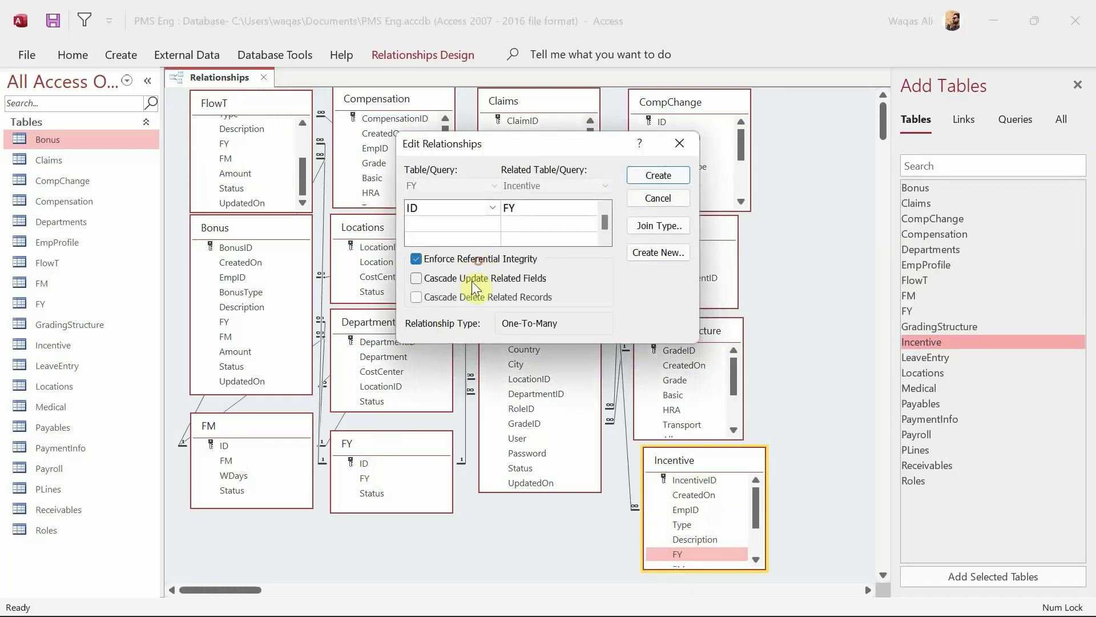
left_click(472, 278)
left_click(642, 173)
- Relate the FM field of Incentive to the ID of FM with referential integrity and cascade update enabled
scroll(697, 531, "down", 2)
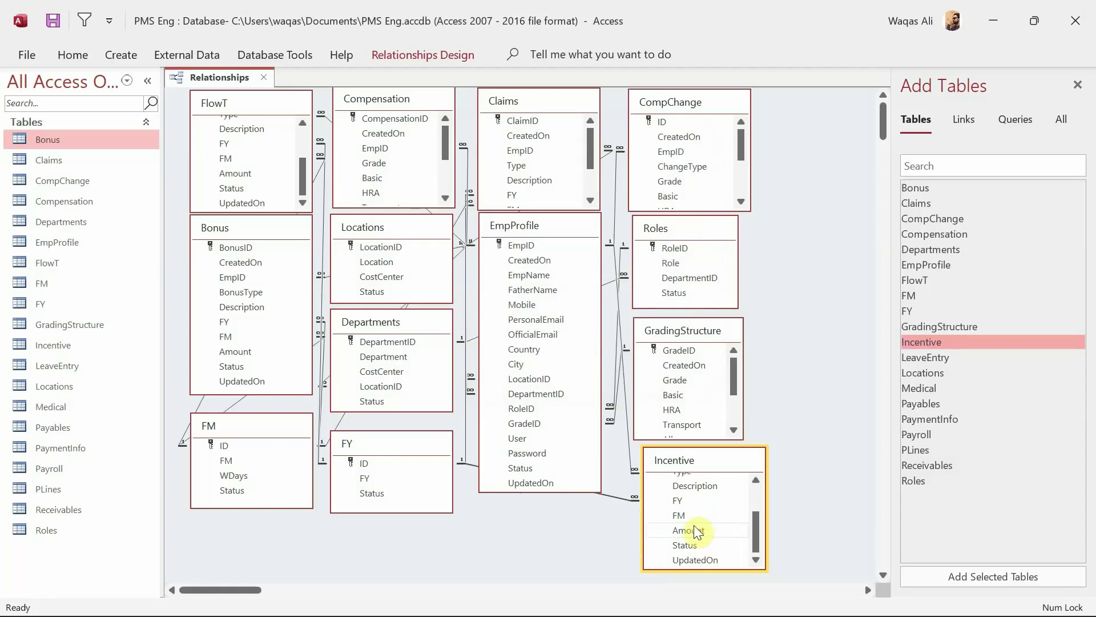
left_click_drag(680, 516, 224, 447)
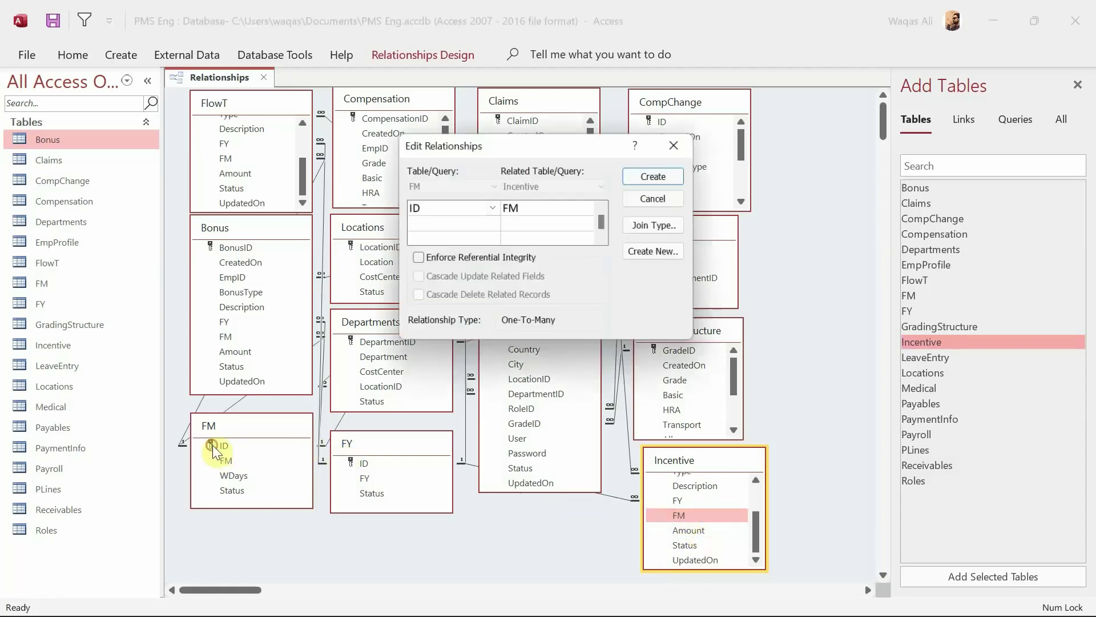
left_click(476, 259)
left_click(472, 279)
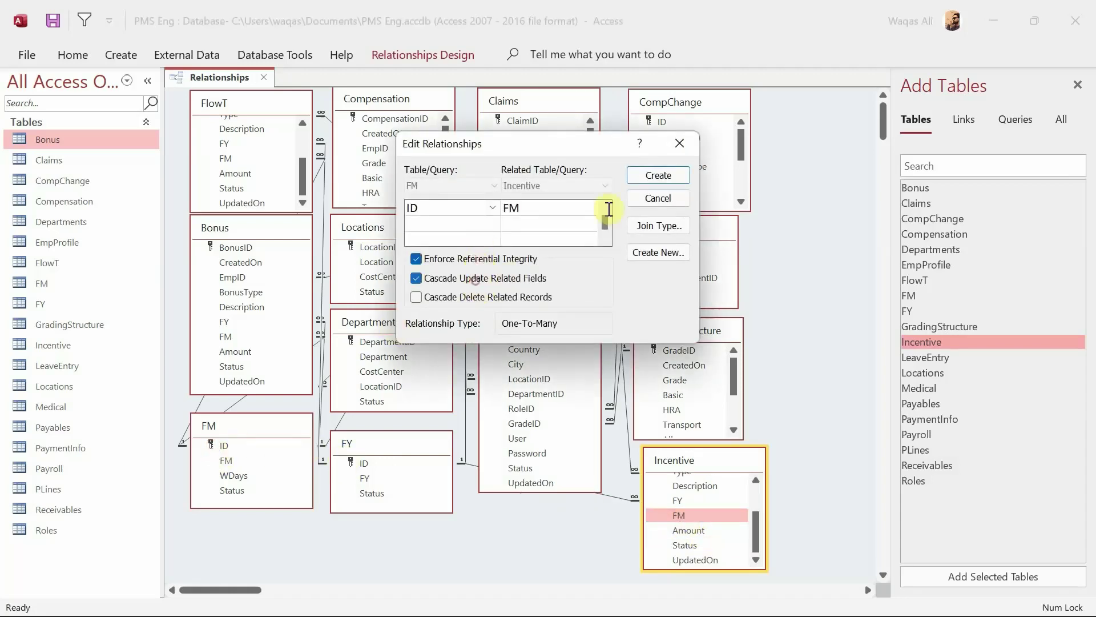
left_click(662, 179)
- Add the LeaveEntry table beside Roles and relate it to EmpProfile on EmpID with referential integrity and cascade update enabled
double_click(949, 358)
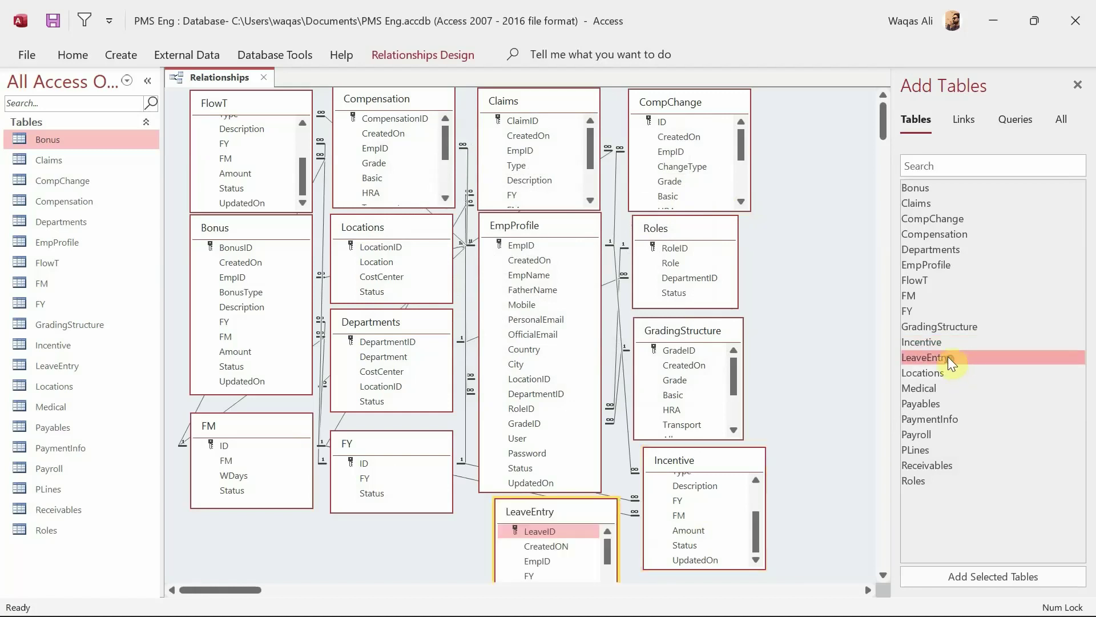
left_click_drag(544, 524, 804, 230)
left_click(792, 270)
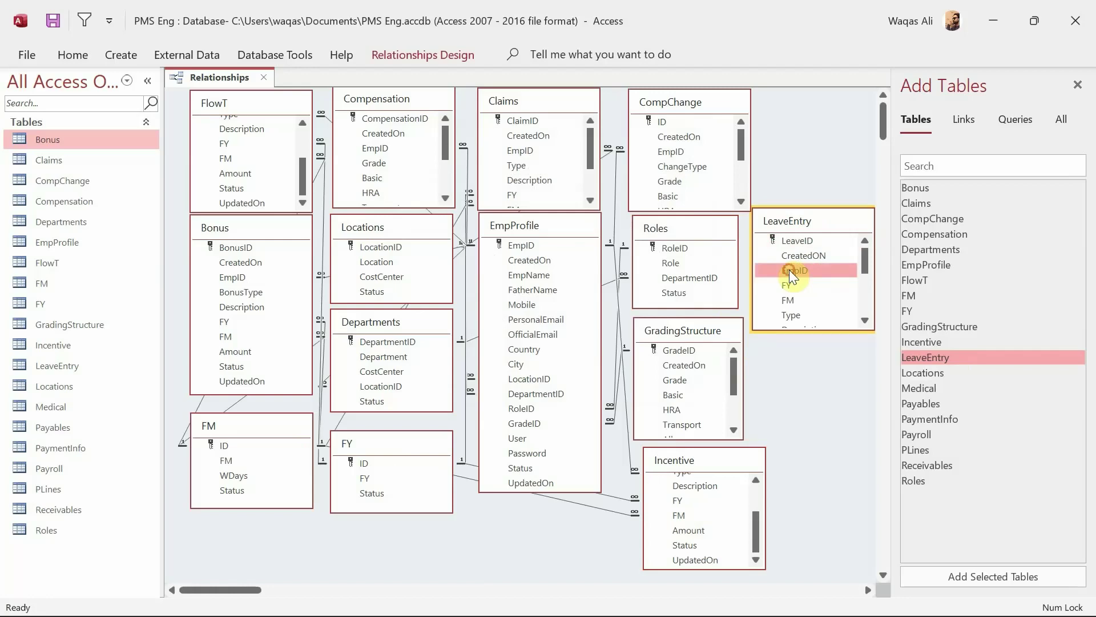
left_click_drag(789, 269, 530, 247)
left_click(505, 257)
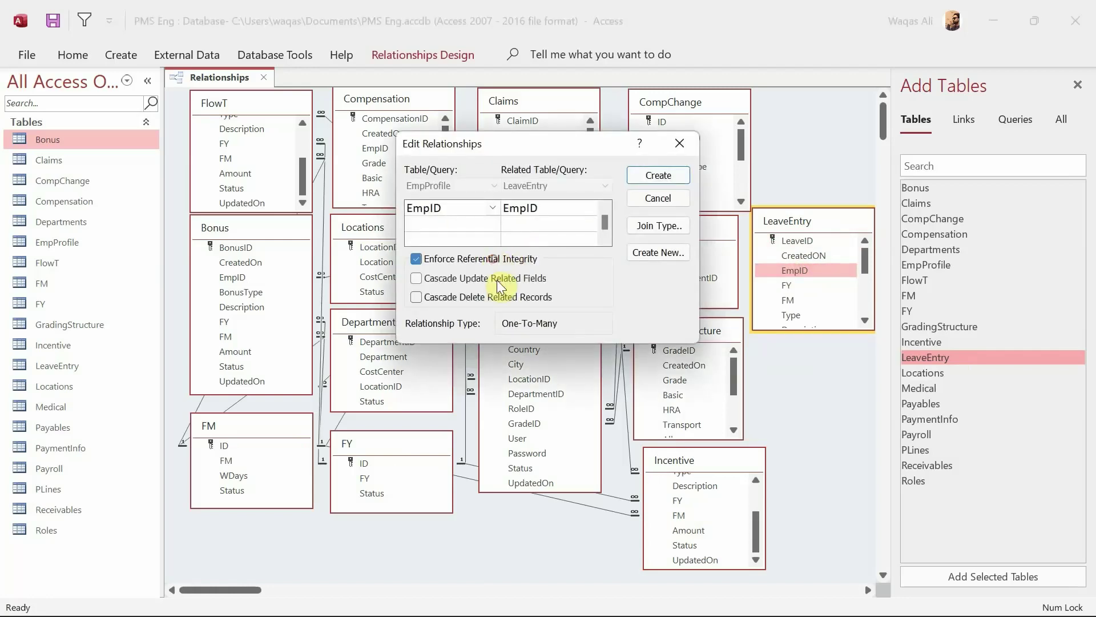
left_click(499, 278)
left_click(656, 176)
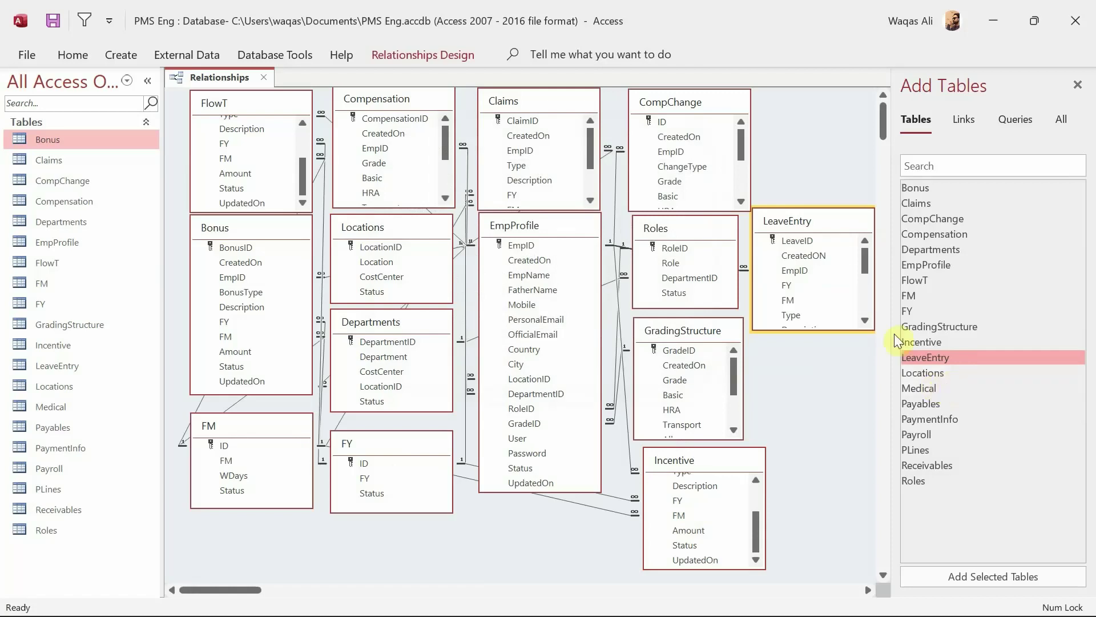
- Relate the FY field of LeaveEntry to the ID of FY with referential integrity and cascade update enabled
left_click_drag(797, 285, 366, 465)
left_click(474, 264)
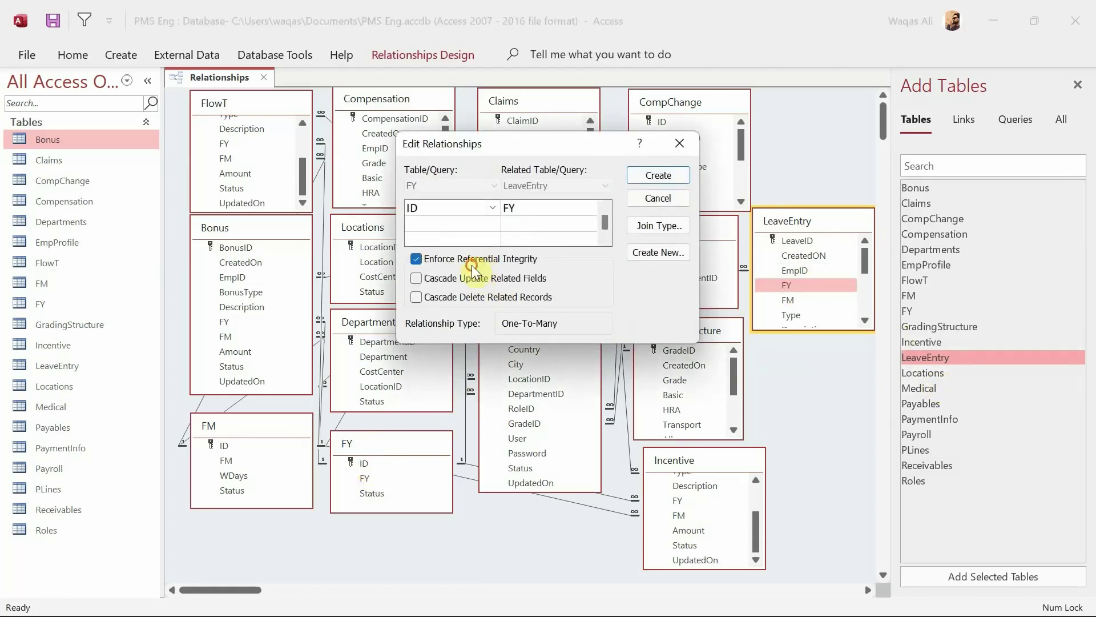
left_click(471, 265)
left_click(476, 260)
left_click(468, 278)
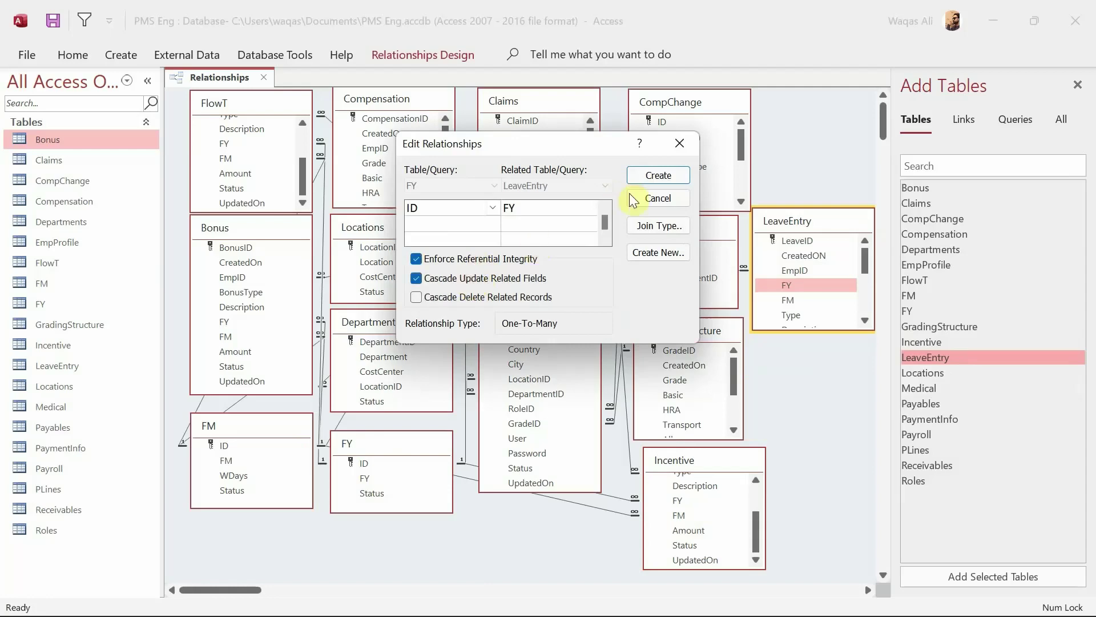
left_click(656, 177)
- Relate the FM field of LeaveEntry to the ID of FM with referential integrity and cascade update enabled
left_click_drag(792, 298, 263, 444)
left_click(491, 258)
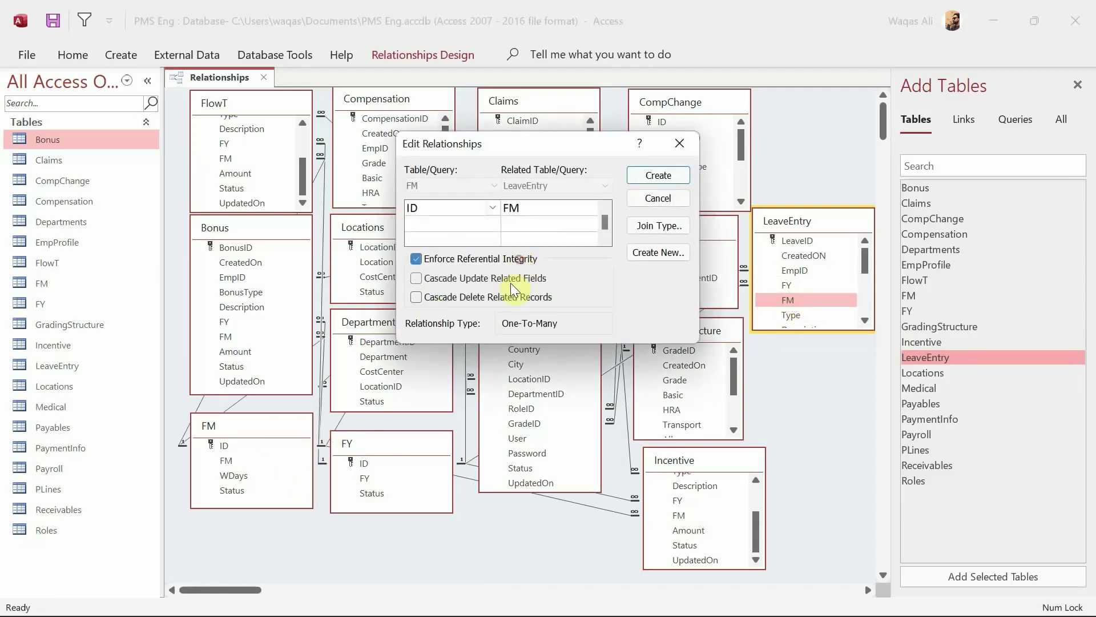
left_click(511, 280)
left_click(658, 175)
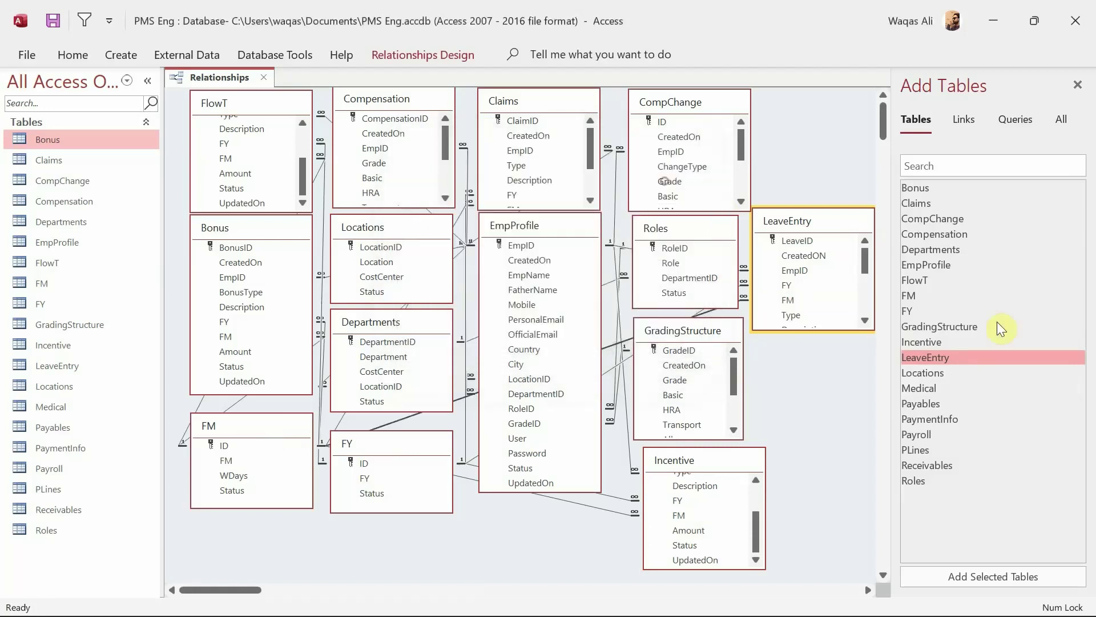
- Add the Medical table to the layout and place it directly above LeaveEntry
double_click(931, 372)
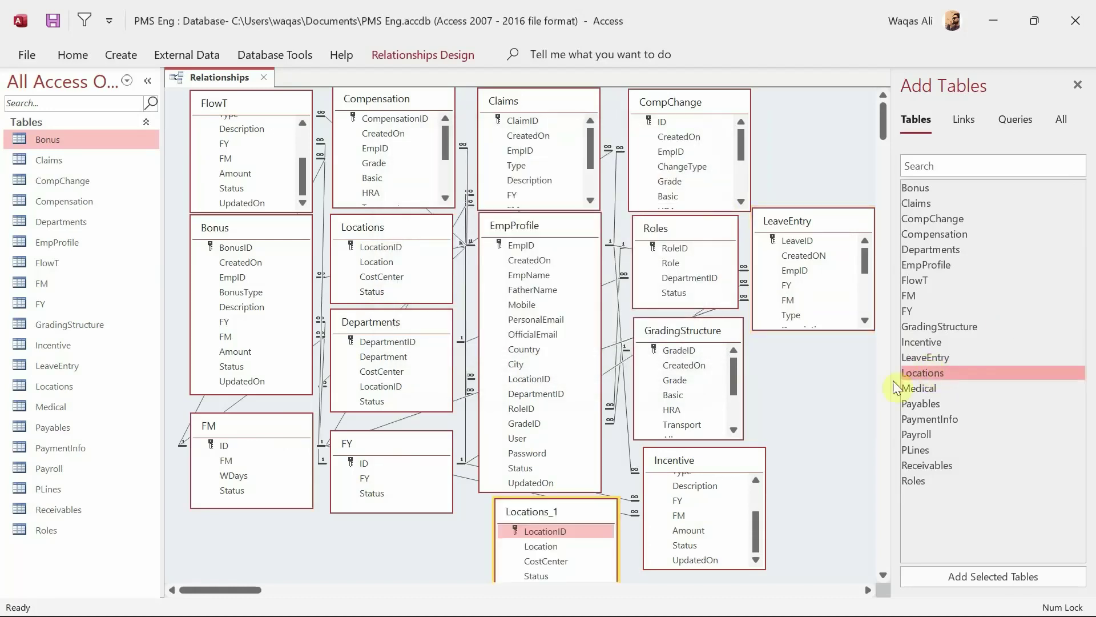
key("Delete")
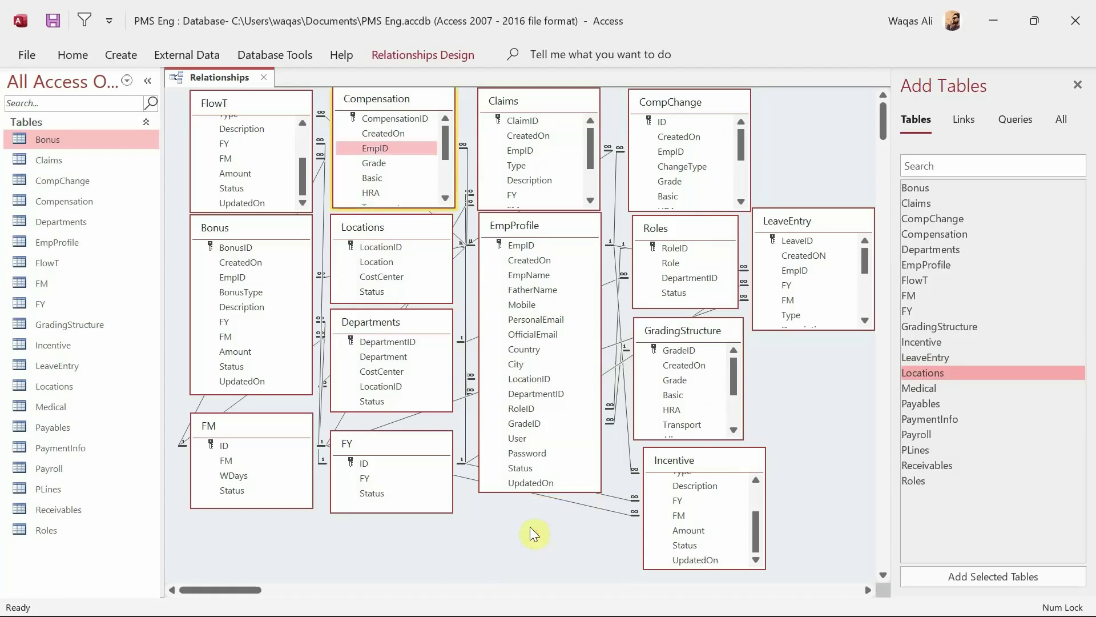
double_click(926, 389)
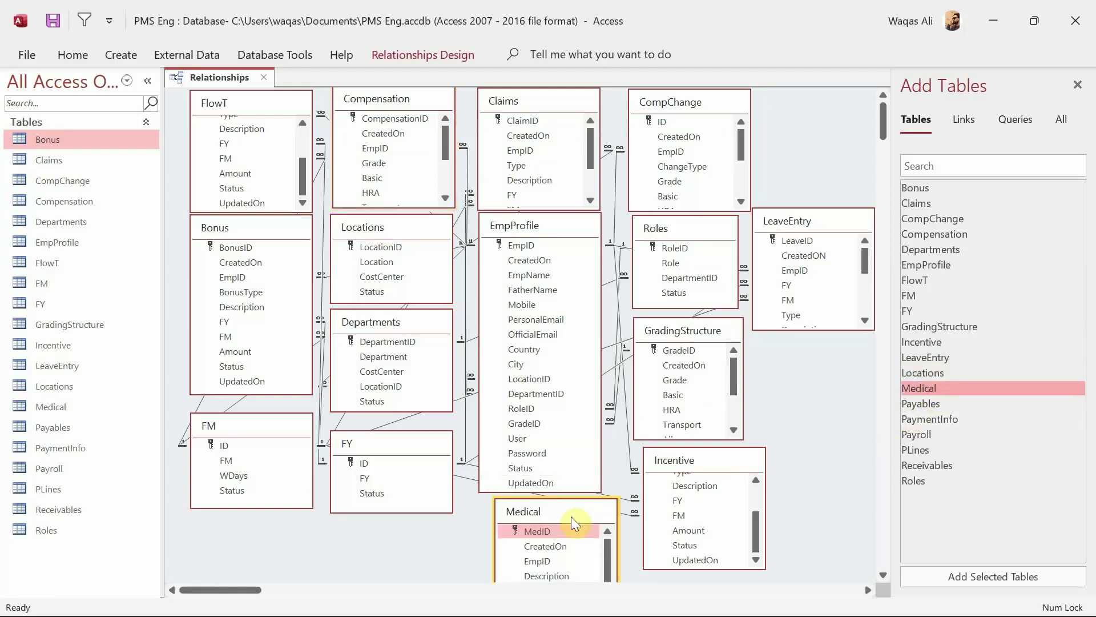
left_click_drag(571, 516, 831, 105)
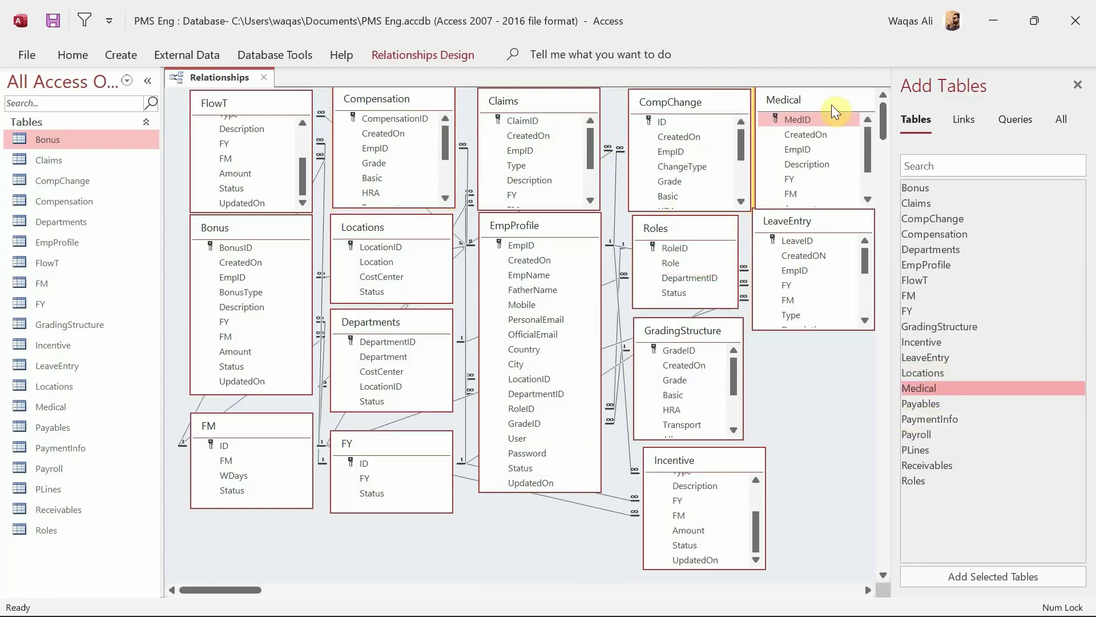
- Relate the EmpID field of Medical to EmpID of EmpProfile with referential integrity and cascade update enabled
left_click(799, 151)
left_click_drag(800, 152, 521, 246)
left_click(512, 257)
left_click(513, 275)
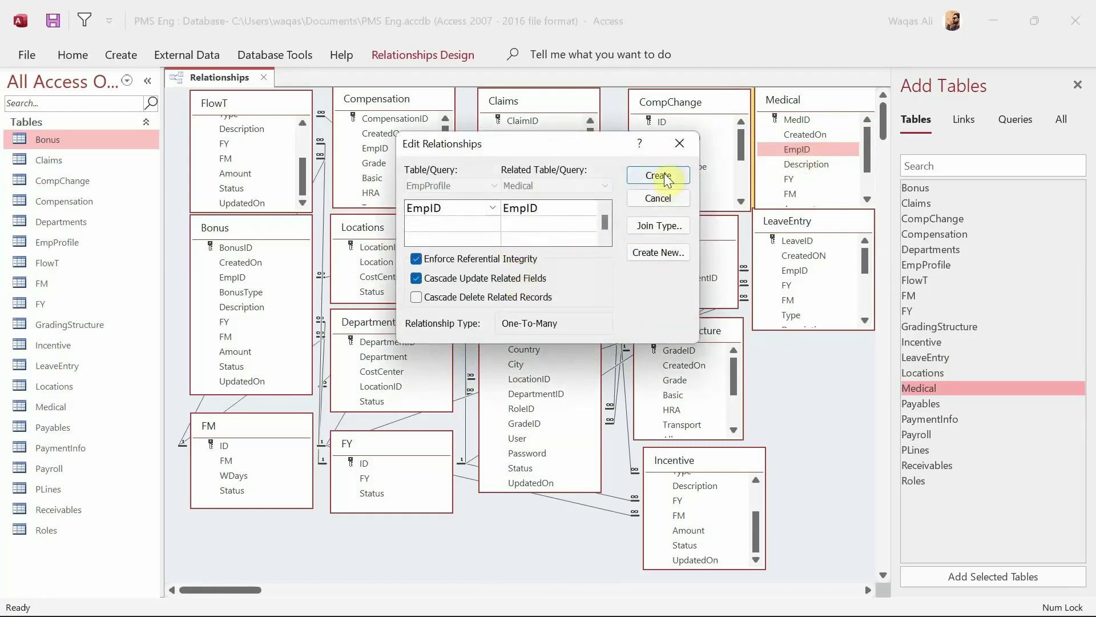
left_click(650, 177)
- Relate the FY field of Medical to the ID of FY with referential integrity and cascade update enabled
left_click_drag(788, 175, 414, 460)
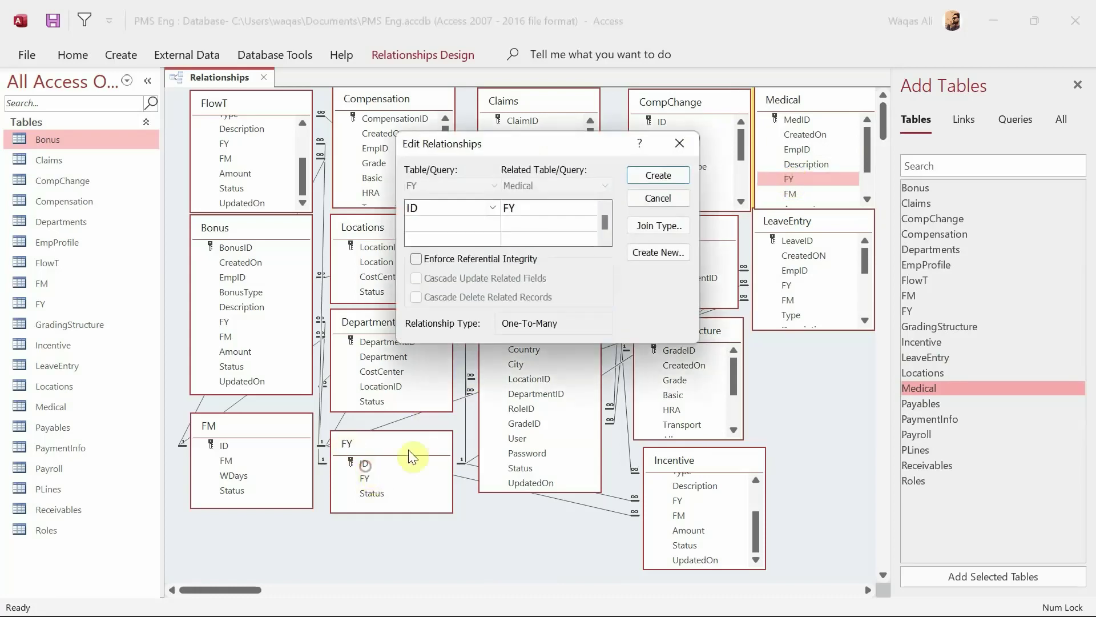
left_click(521, 256)
left_click(512, 278)
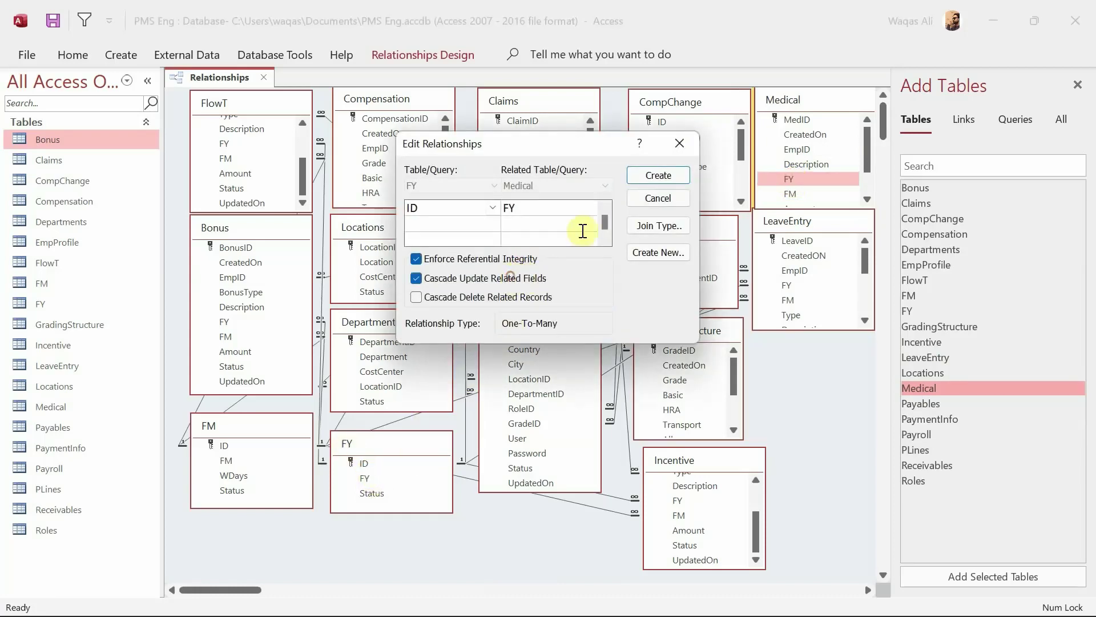
left_click(658, 175)
- Relate the FM field of Medical to the ID of FM with referential integrity and cascade update enabled
left_click_drag(792, 194, 225, 446)
left_click(522, 257)
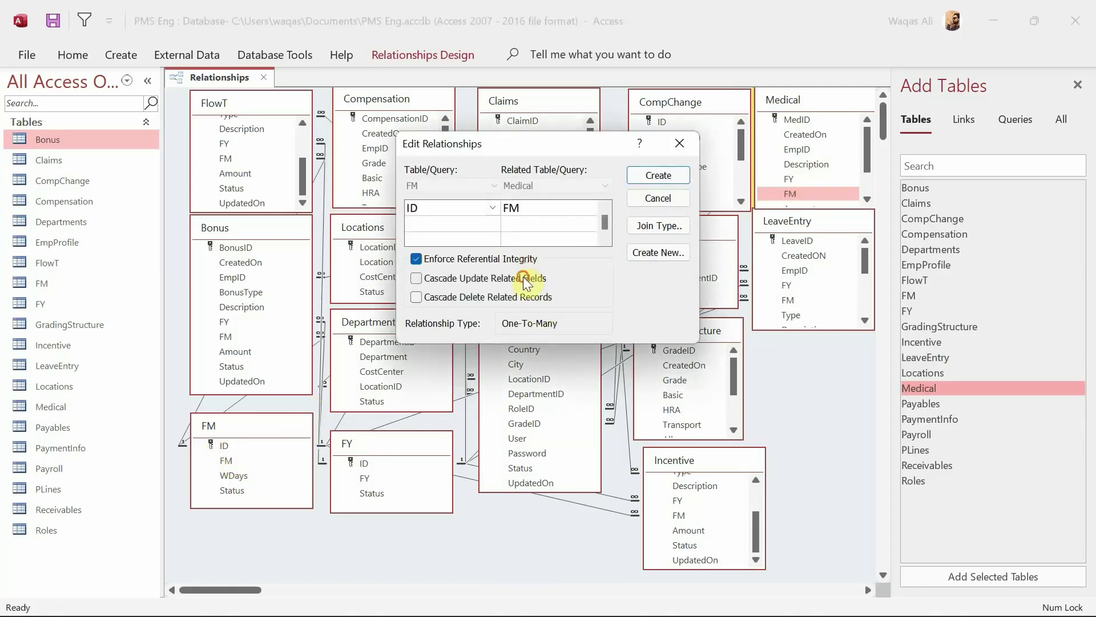
left_click(513, 278)
left_click(648, 173)
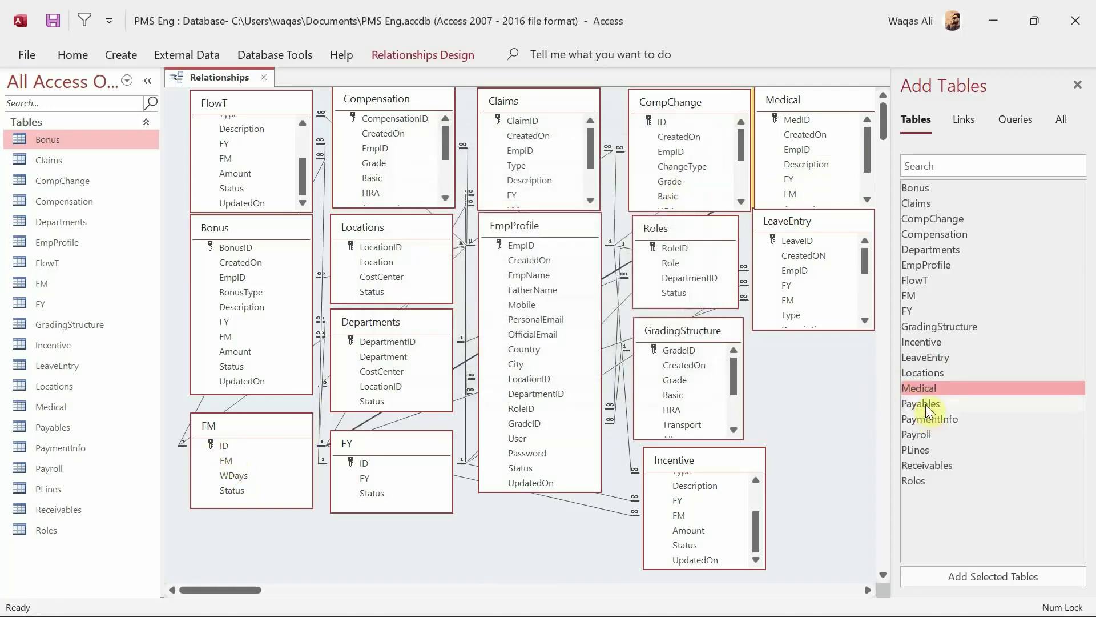
- Add the Payables table below LeaveEntry and relate its Emp field to EmpID of EmpProfile with referential integrity and cascade update enabled
double_click(926, 404)
left_click_drag(541, 509, 803, 348)
left_click(788, 396)
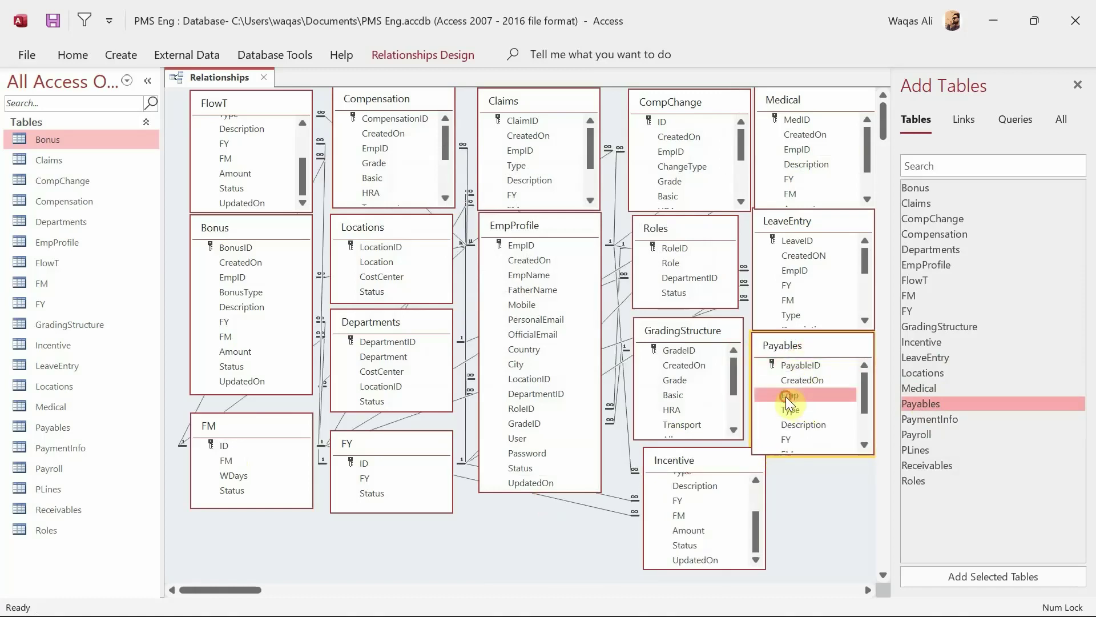
left_click_drag(786, 396, 517, 246)
left_click(517, 263)
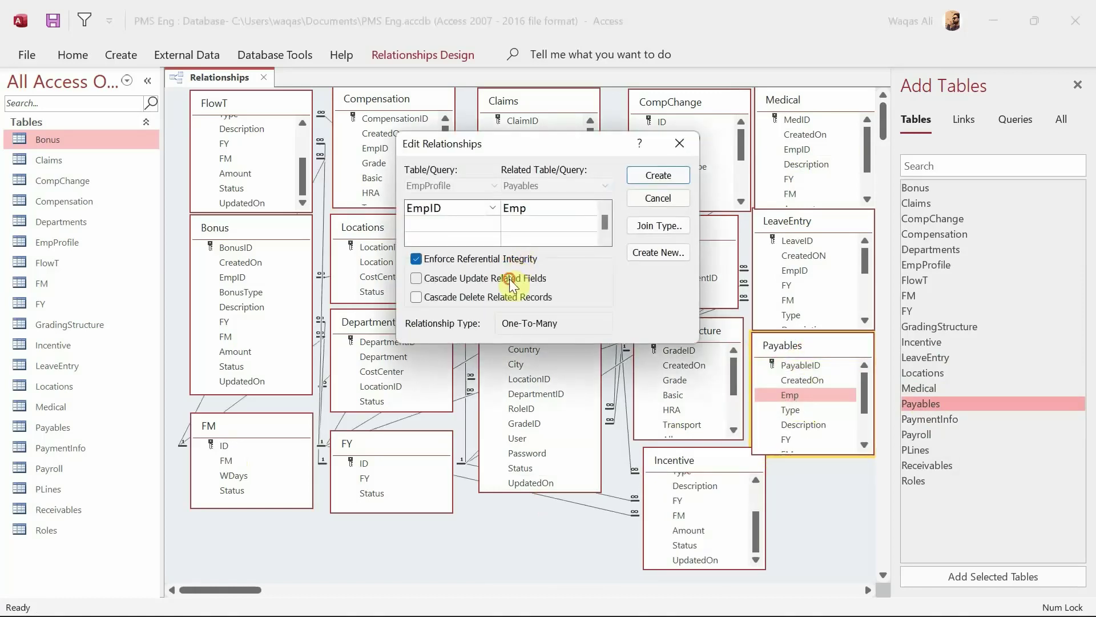
left_click(666, 179)
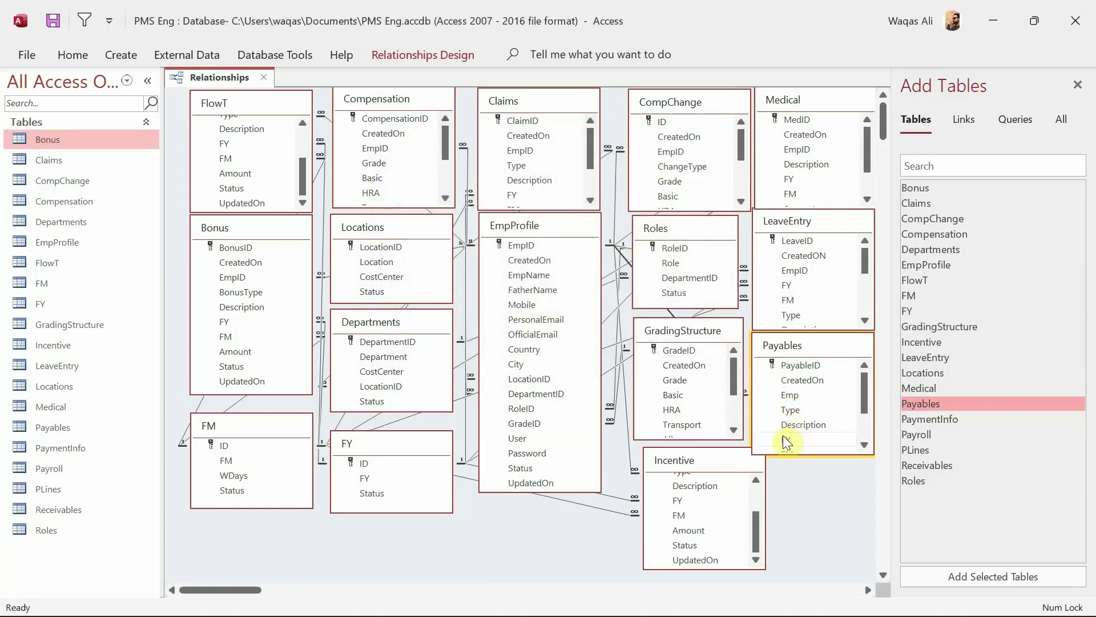
- Relate the FY field of Payables to the ID of FY with referential integrity and cascade update enabled
left_click_drag(786, 437, 366, 463)
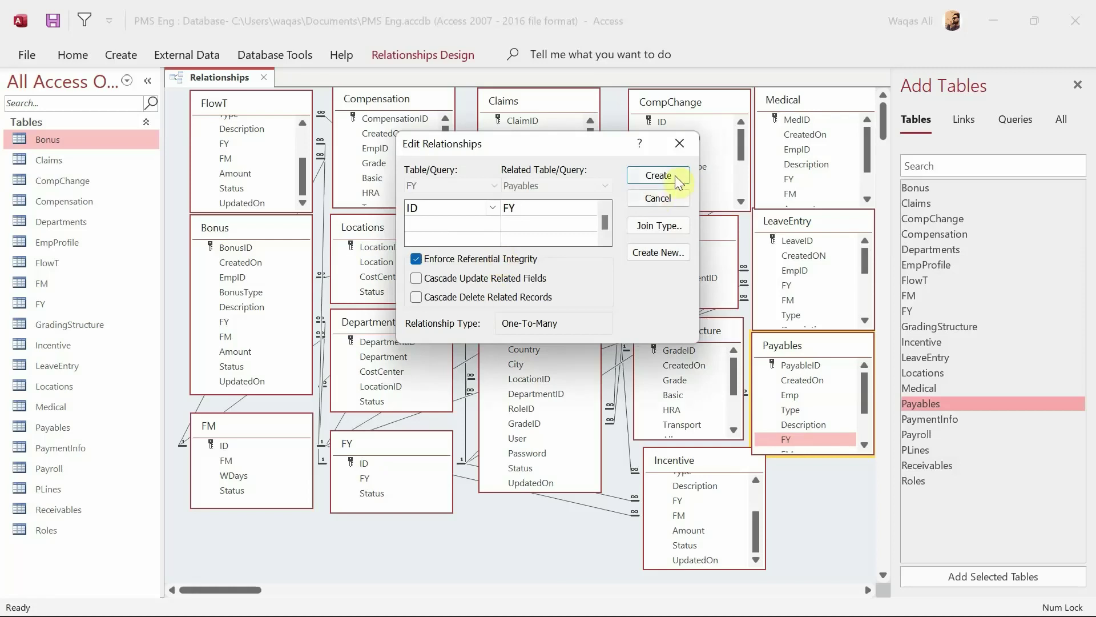
left_click(534, 279)
left_click(666, 176)
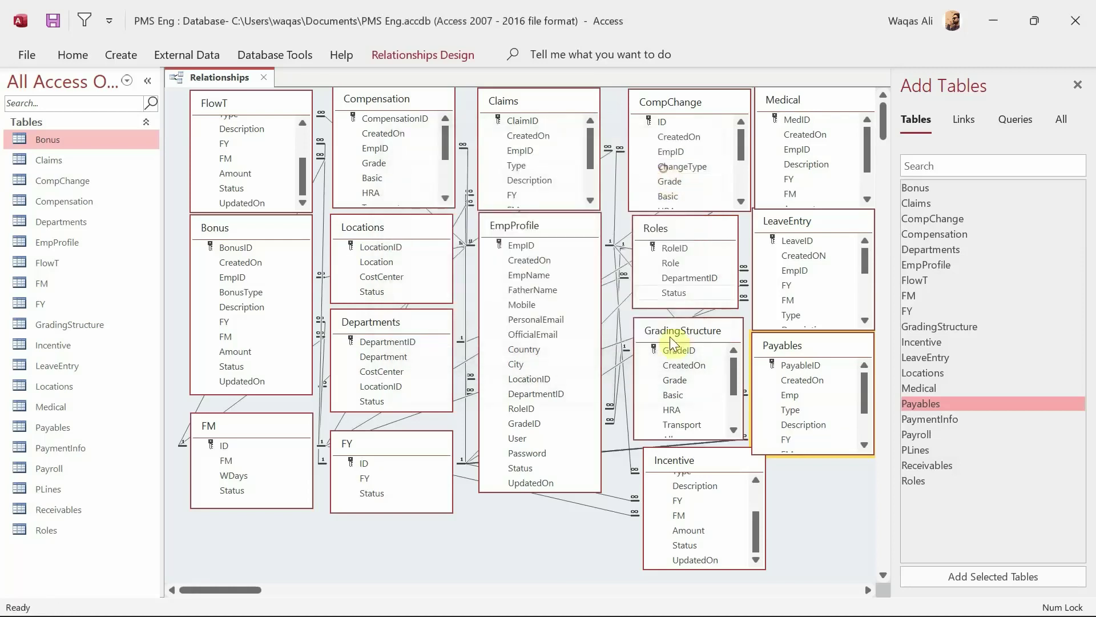
- Relate the FM field of Payables to the ID of FM with referential integrity and cascade update enabled
scroll(808, 442, "down", 1)
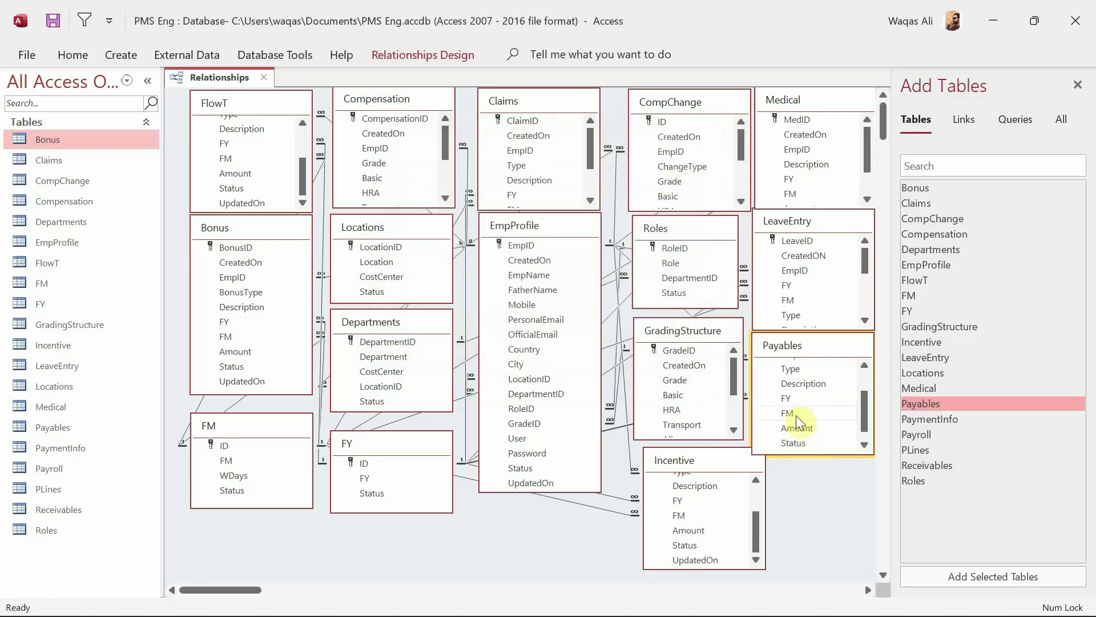
left_click_drag(788, 414, 225, 447)
left_click(488, 258)
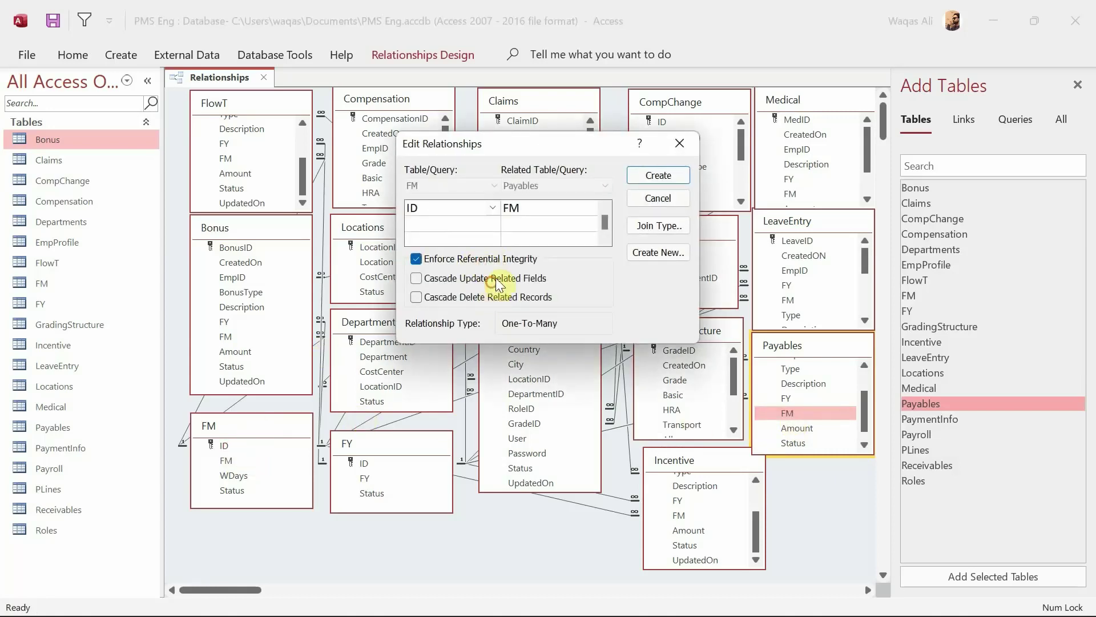
left_click(496, 278)
left_click(657, 176)
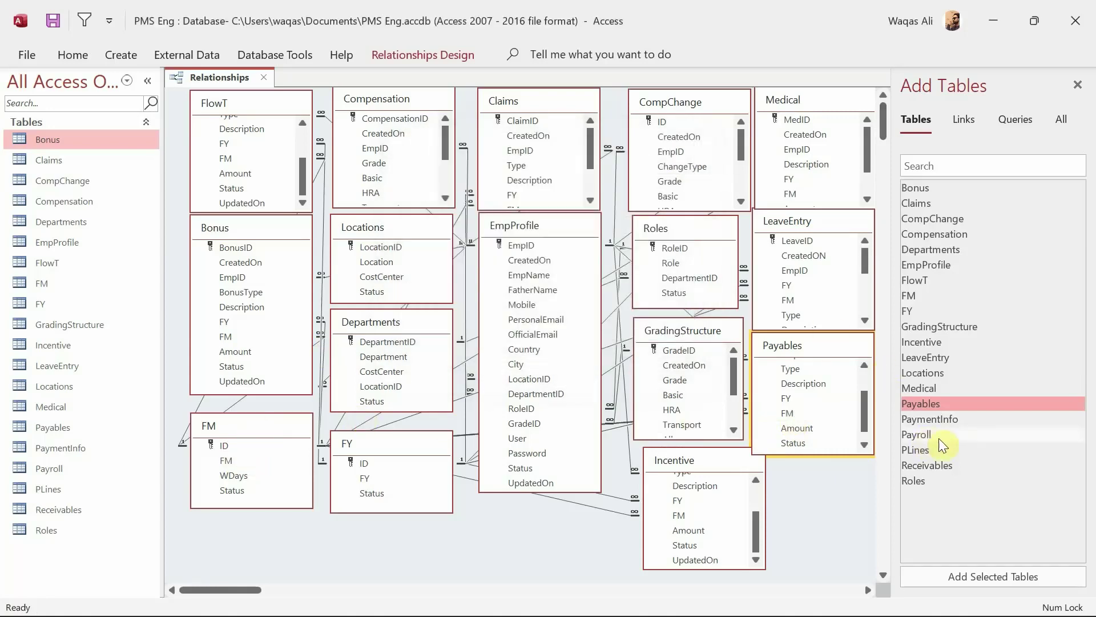
- Add the PaymentInfo table between FY and Incentive and relate its EmpID field to EmpID of EmpProfile with referential integrity enforced
double_click(948, 419)
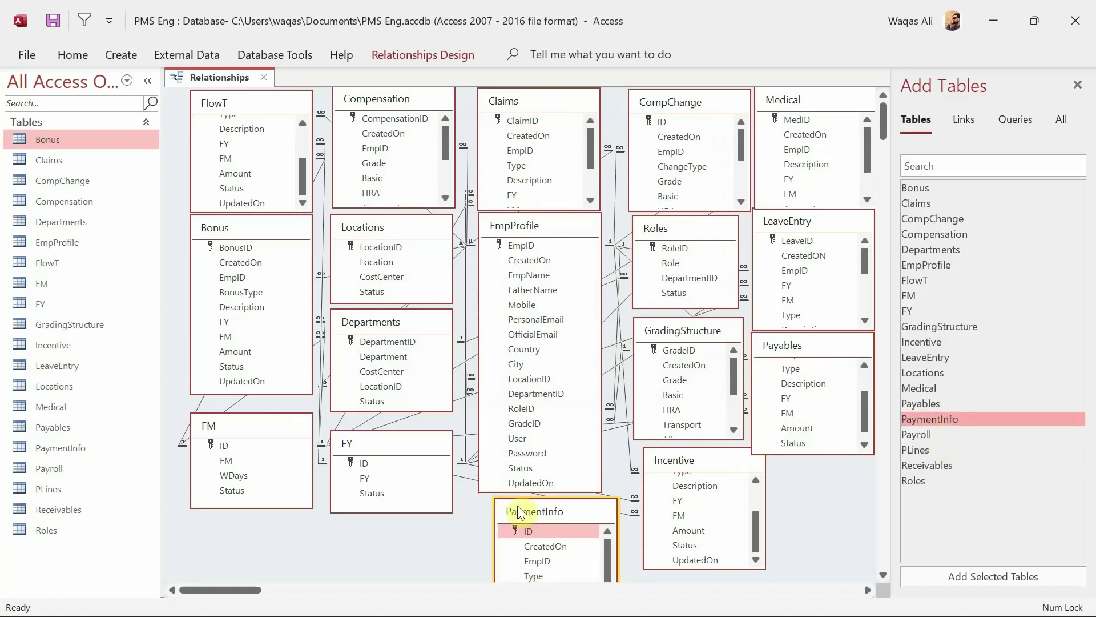
left_click_drag(520, 512, 453, 462)
left_click(466, 510)
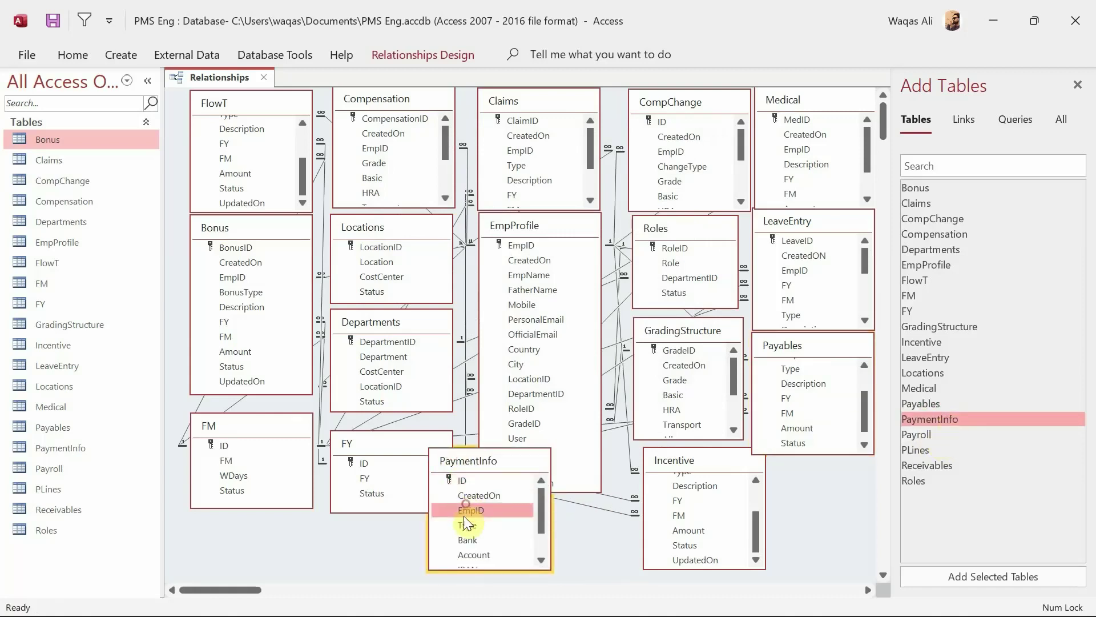
left_click_drag(466, 521, 521, 246)
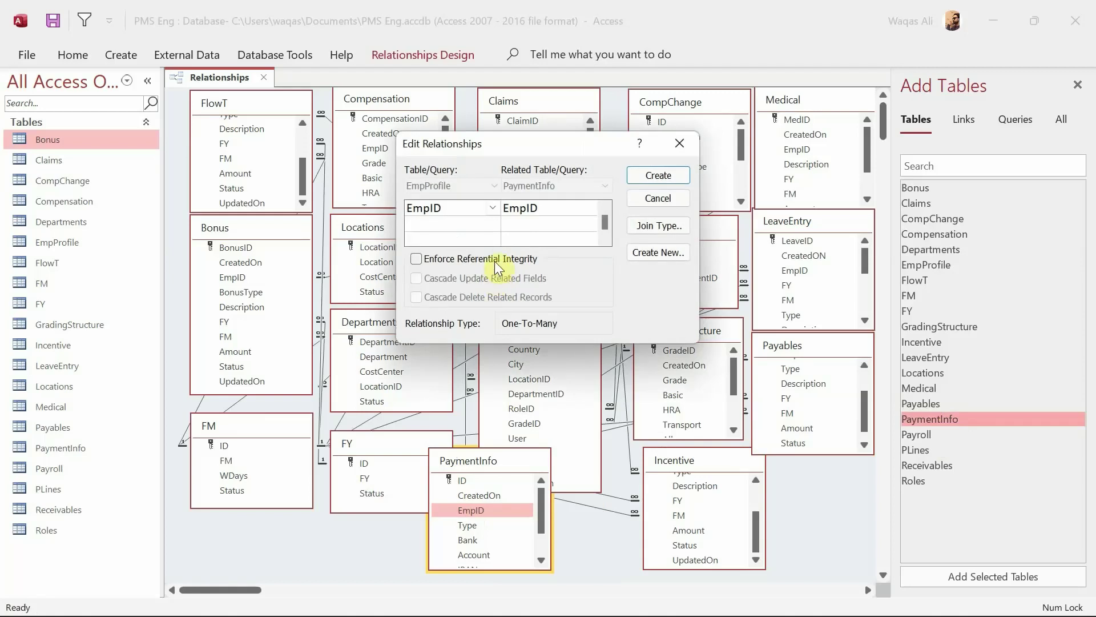
left_click(494, 263)
left_click(658, 175)
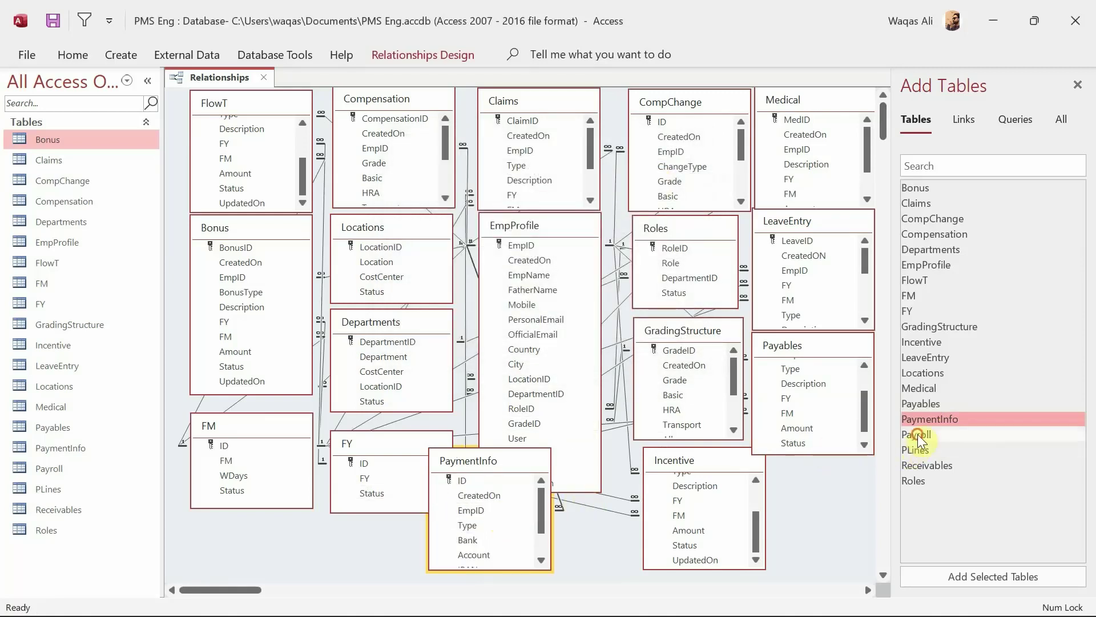
- Add the Payroll table beside PaymentInfo and relate its FY field to the ID of FY with referential integrity and cascade update enabled
left_click_drag(917, 434, 611, 459)
left_click_drag(602, 498, 372, 463)
left_click(431, 259)
left_click(471, 279)
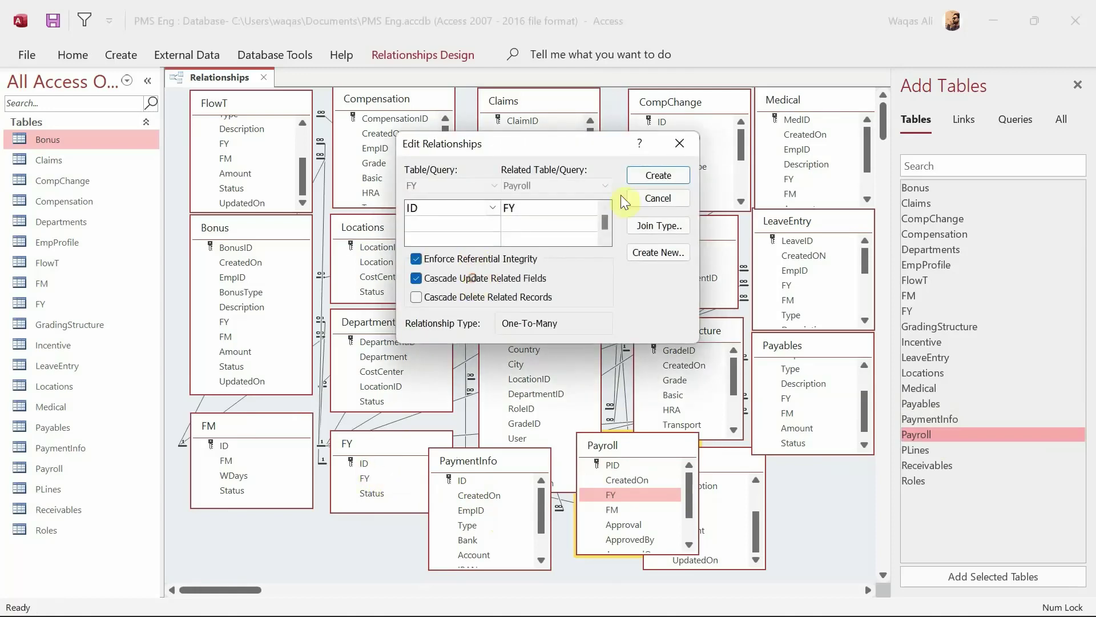
left_click(656, 175)
- Relate the FM field of Payroll to the ID of FM with referential integrity and cascade update enabled
left_click_drag(610, 509, 223, 449)
left_click(479, 259)
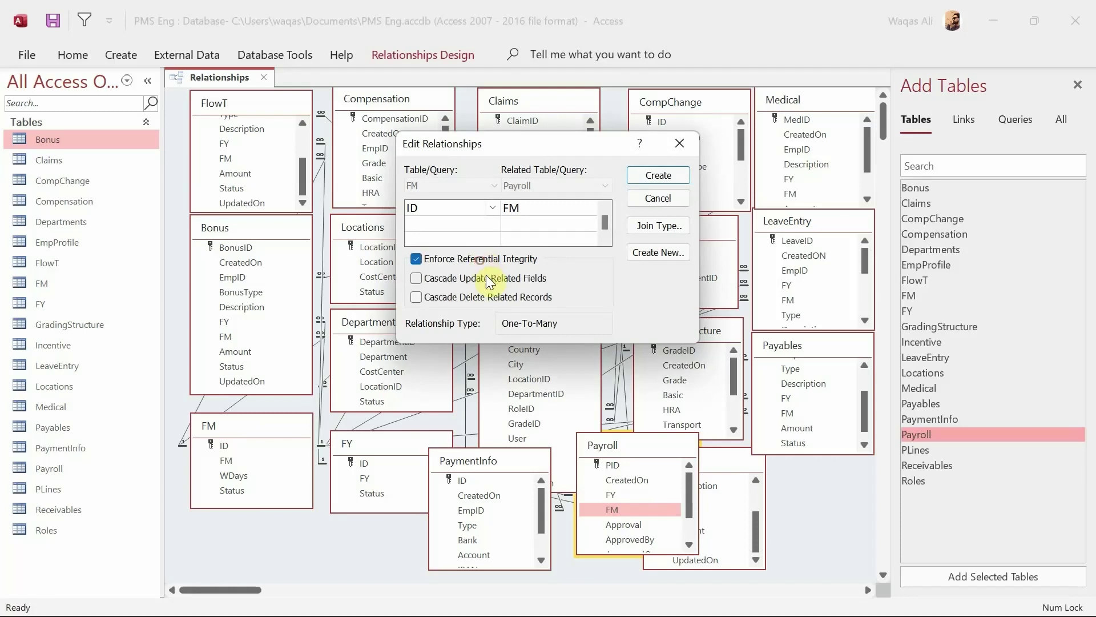
left_click(490, 279)
left_click(665, 176)
scroll(657, 482, "down", 1)
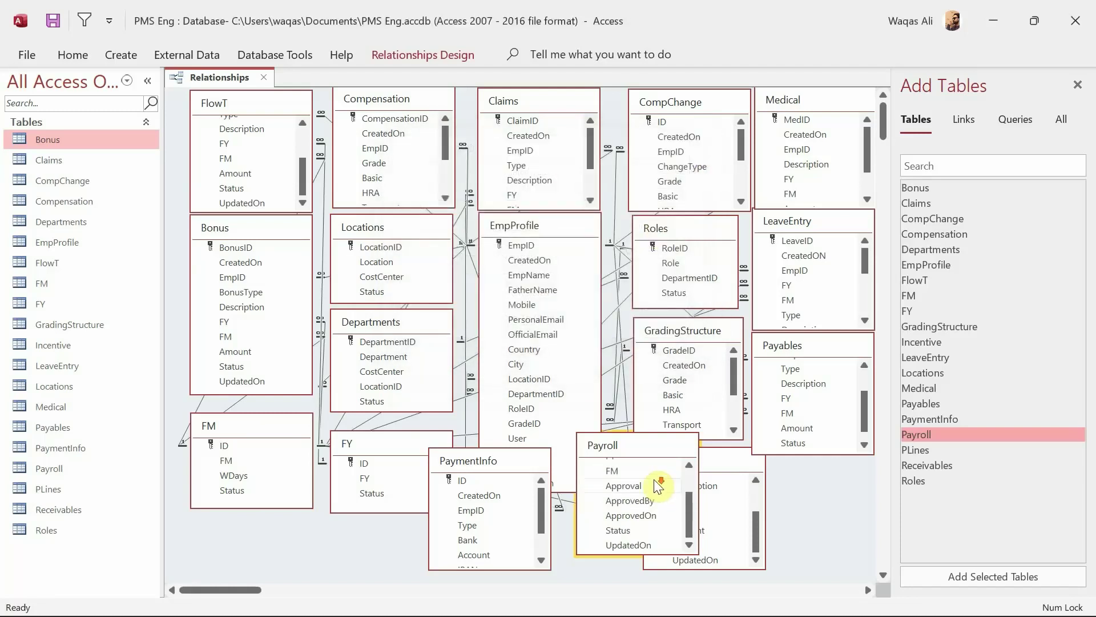
scroll(660, 485, "up", 1)
- Add the PLines table between FM and PaymentInfo and relate its PID field to PID of Payroll with referential integrity and cascade update enabled
double_click(913, 449)
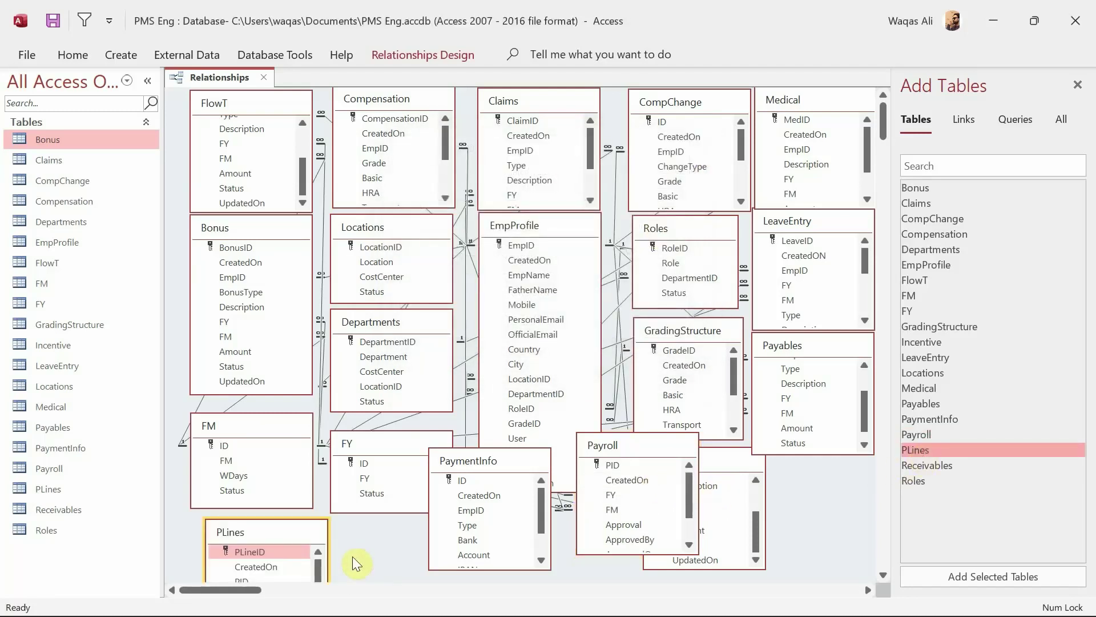
left_click_drag(303, 538, 363, 453)
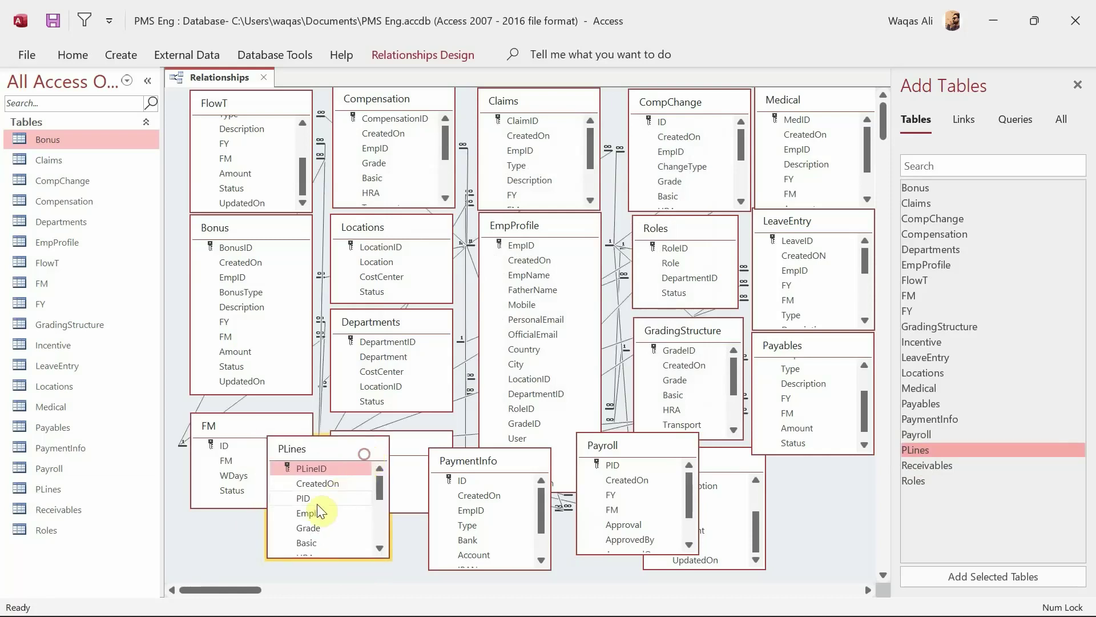
left_click(301, 499)
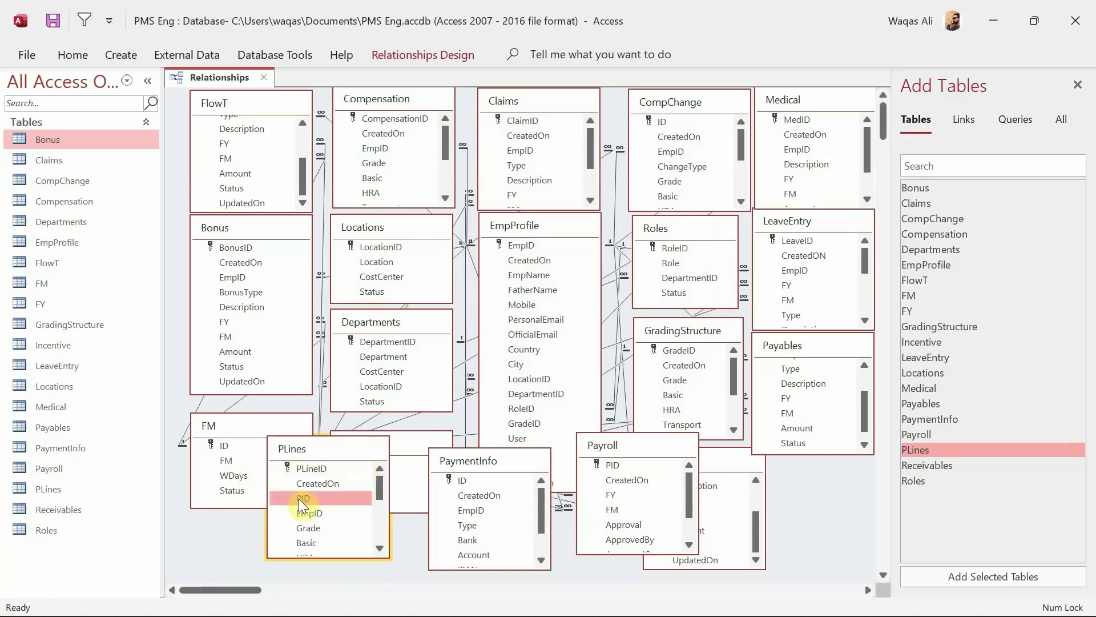
left_click_drag(300, 498, 619, 465)
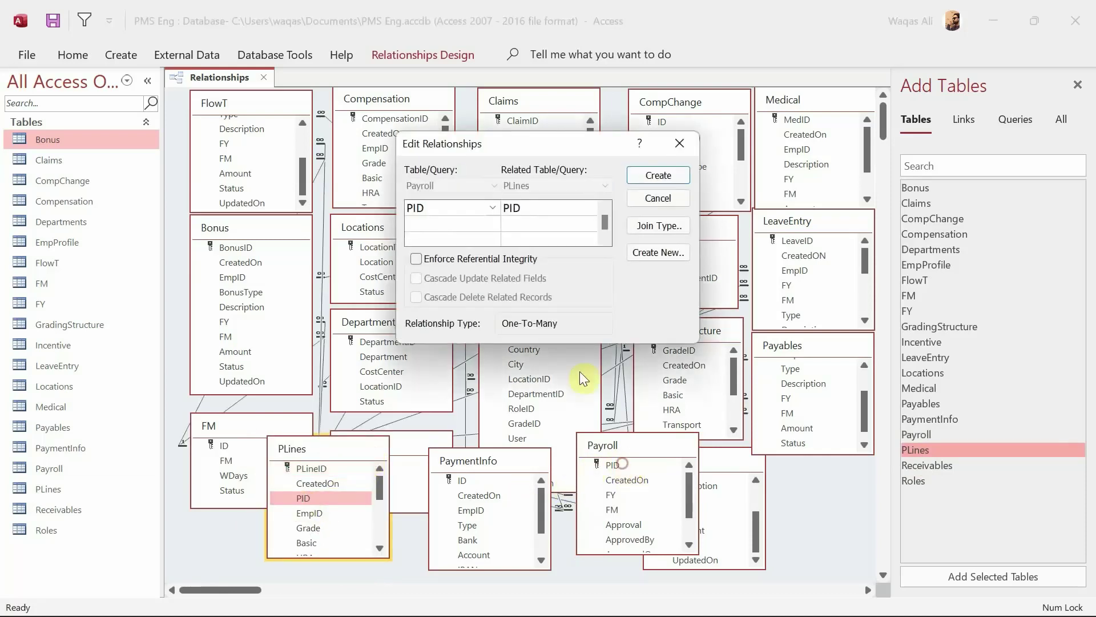
left_click(485, 259)
left_click(491, 278)
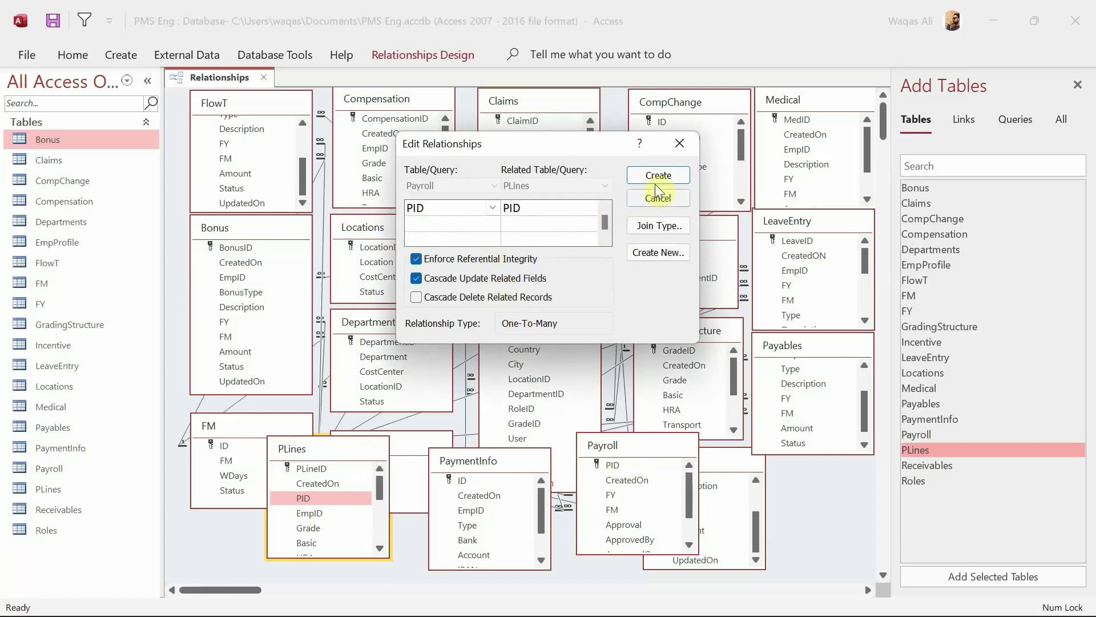
left_click(657, 177)
- Relate the EmpID field of PLines to EmpID of EmpProfile with referential integrity and cascade update enabled
left_click_drag(304, 513, 521, 245)
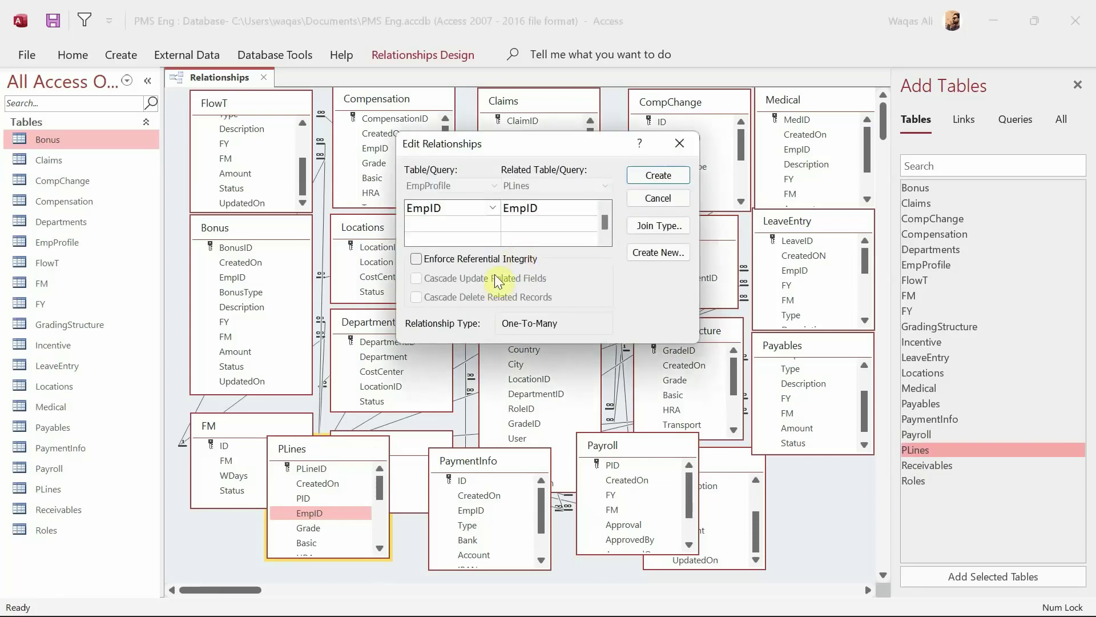
left_click(491, 259)
left_click(490, 279)
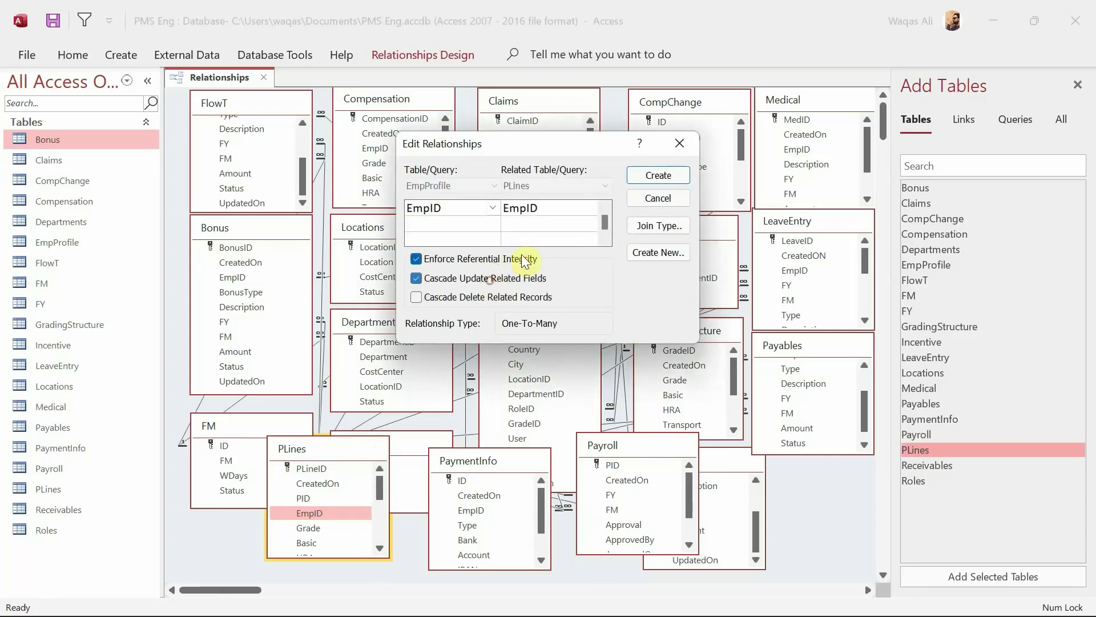
left_click(659, 175)
scroll(320, 521, "down", 5)
scroll(320, 521, "up", 3)
scroll(320, 520, "down", 3)
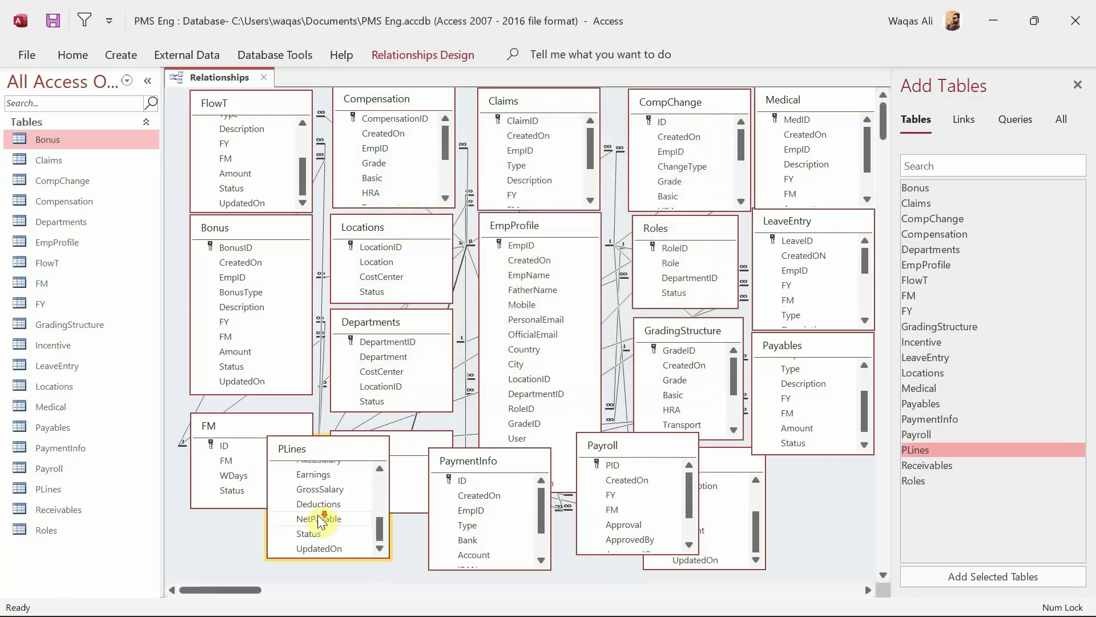
scroll(319, 521, "up", 4)
- Add the Receivables table below Payables and relate its Emp field to EmpID of EmpProfile with referential integrity and cascade update enabled
double_click(929, 465)
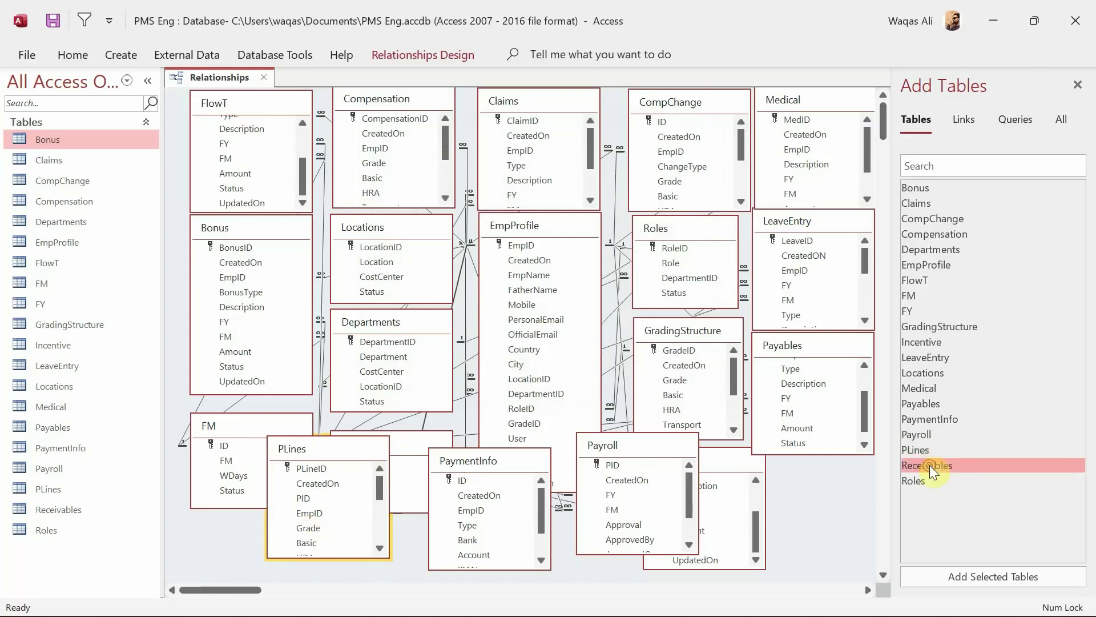
left_click_drag(255, 564, 823, 469)
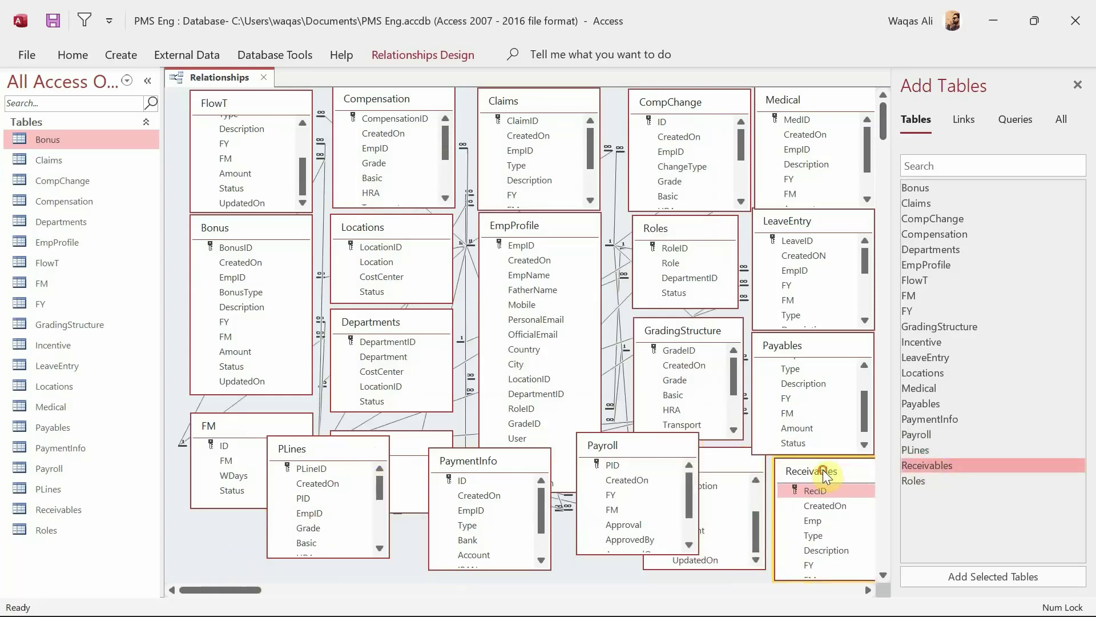
left_click(811, 526)
left_click_drag(811, 523, 529, 246)
left_click(530, 258)
left_click(514, 279)
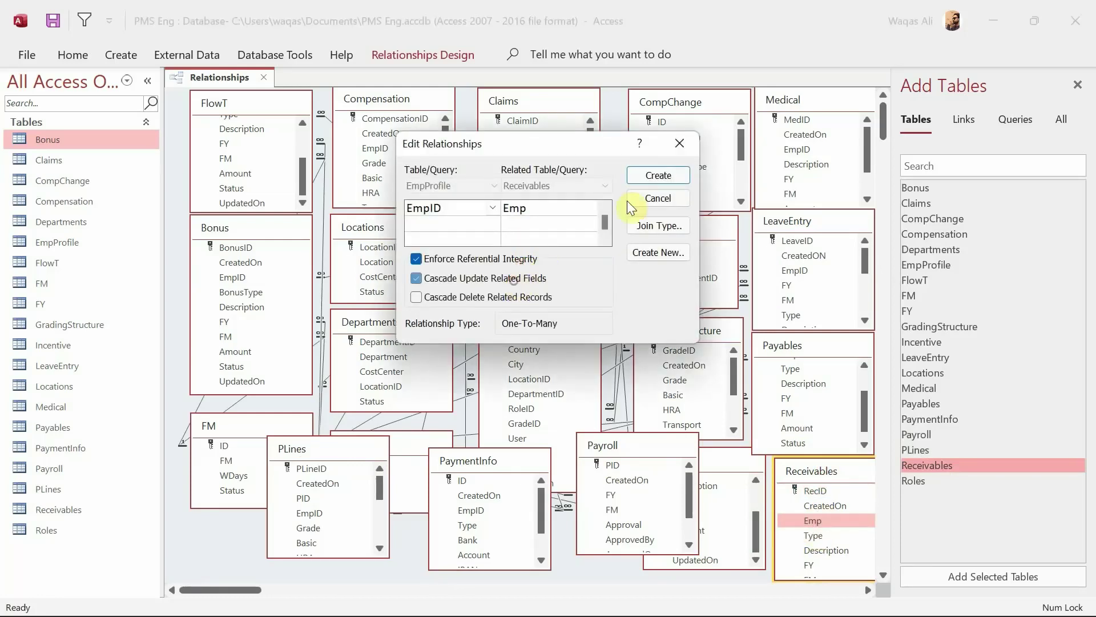
left_click(654, 174)
- Relate the FY field of Receivables to the ID of FY with referential integrity and cascade update enabled
left_click_drag(811, 564, 410, 460)
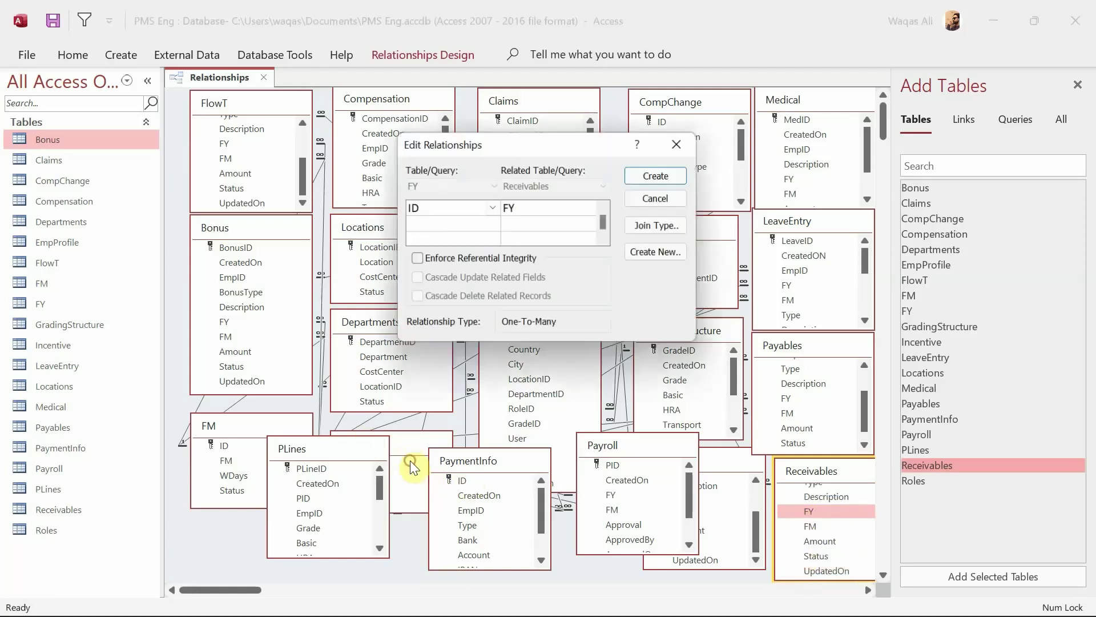
left_click(439, 258)
left_click(438, 278)
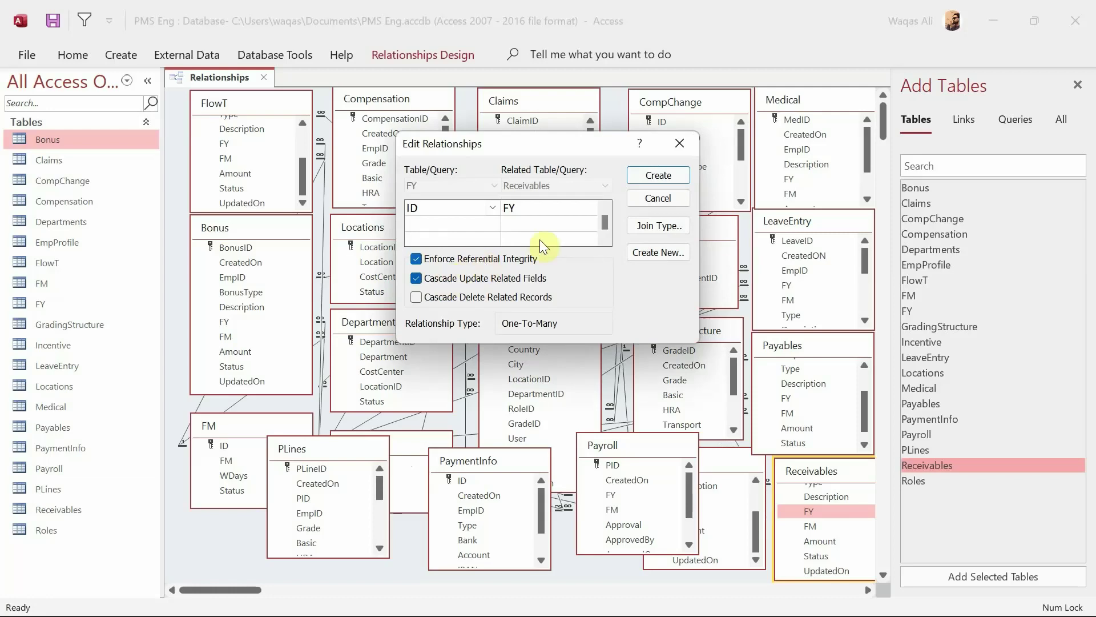
left_click(651, 176)
- Relate the FM field of Receivables to the ID of FM with referential integrity and cascade update enabled
left_click_drag(807, 528, 223, 446)
left_click(431, 258)
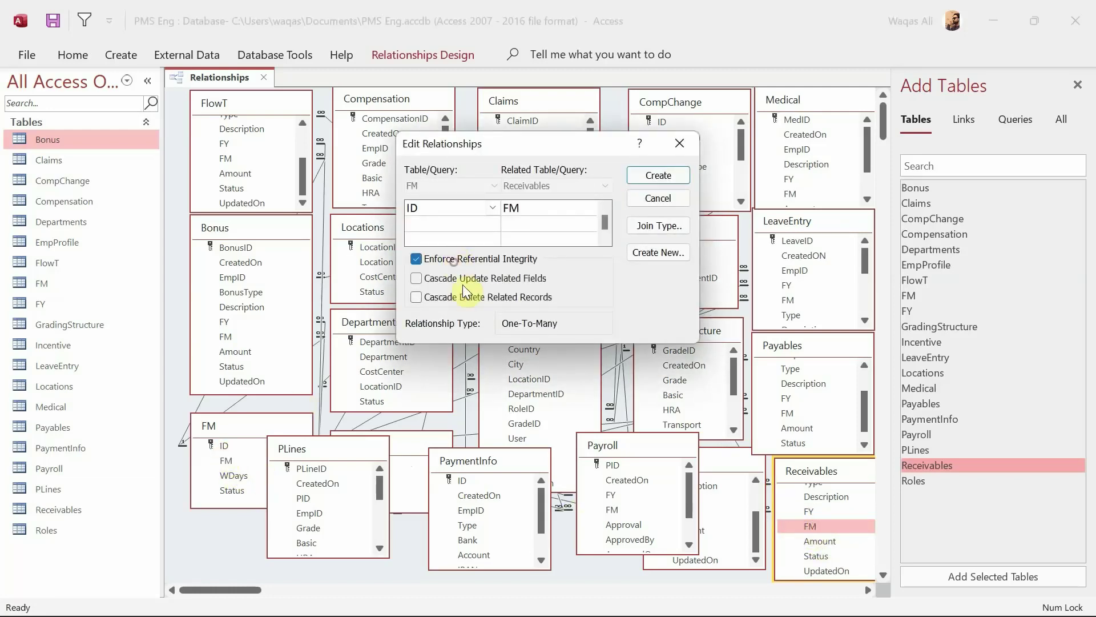
left_click(451, 278)
left_click(659, 172)
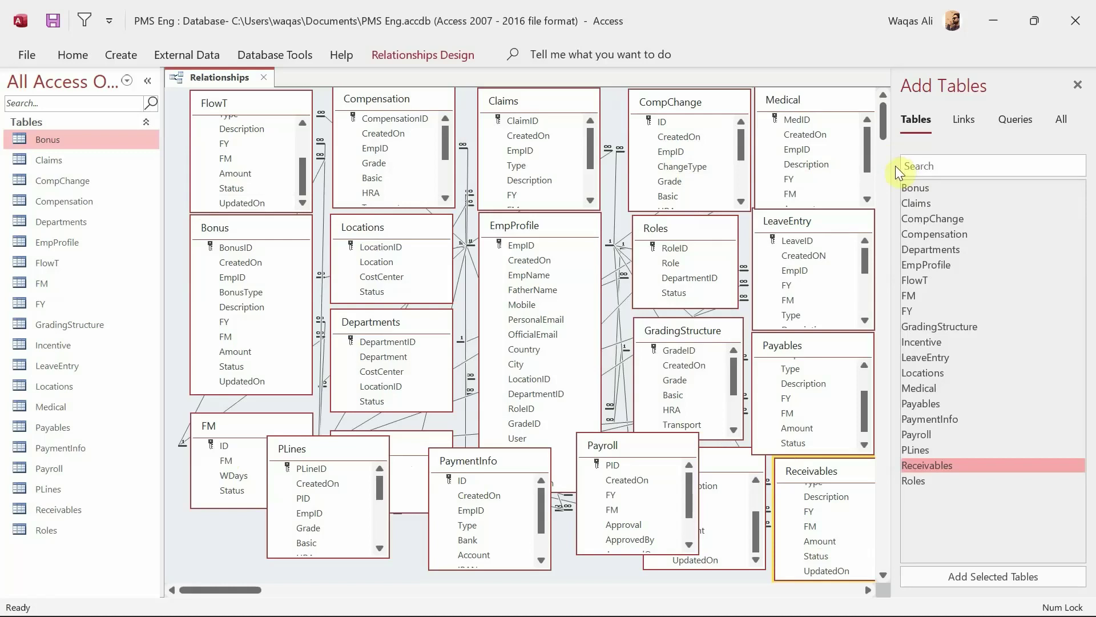
- Narrow the Add Tables pane to give the relationships layout more width
left_click_drag(894, 166, 929, 165)
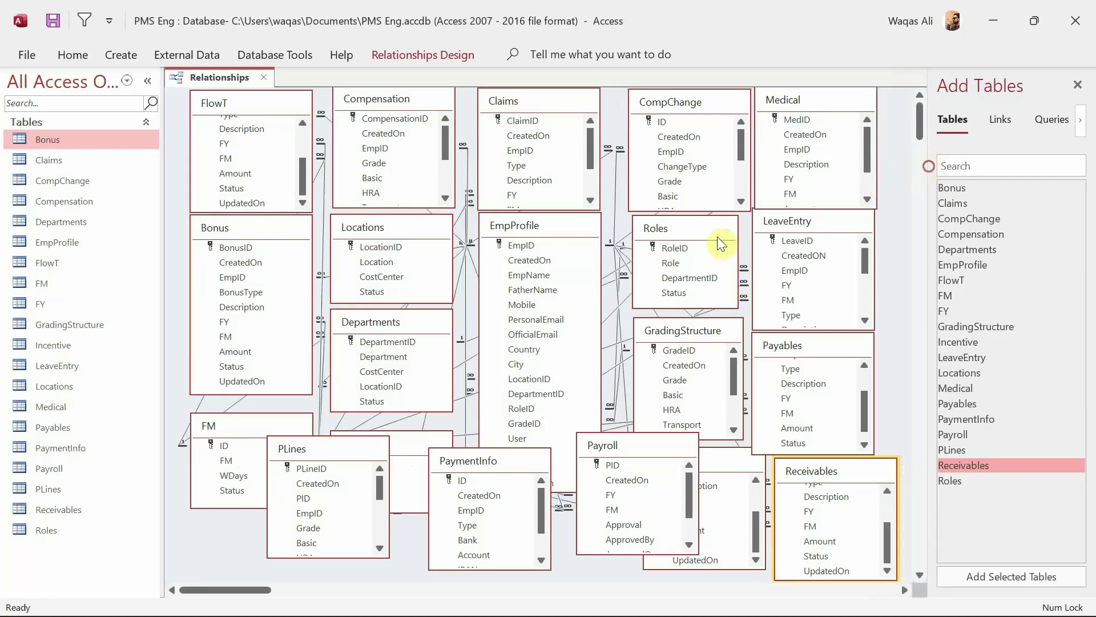